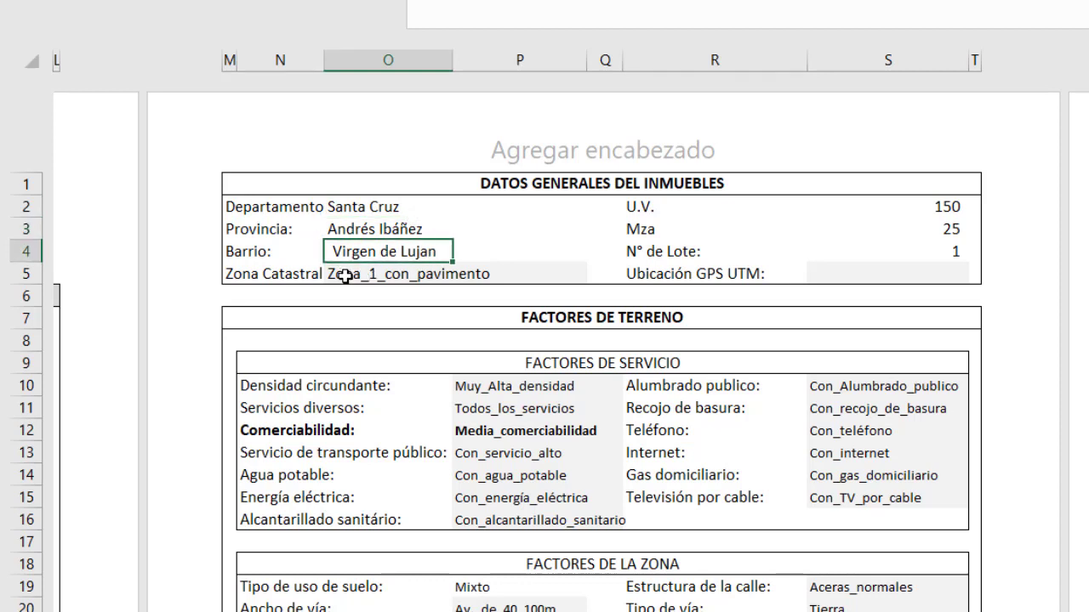
- Look through the available Zona Catastral options for the property, from the paved zones through to Sin_datos
{"action": "left_click", "coordinate": [878, 207]}
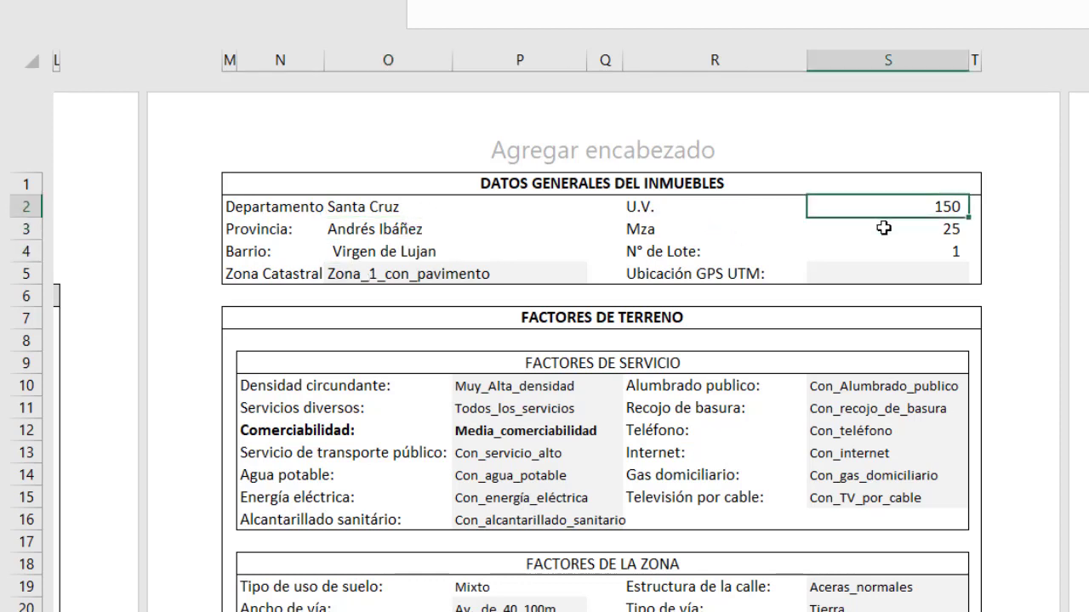
{"action": "left_click_drag", "start_coordinate": [885, 228], "coordinate": [899, 209]}
{"action": "left_click", "coordinate": [364, 274]}
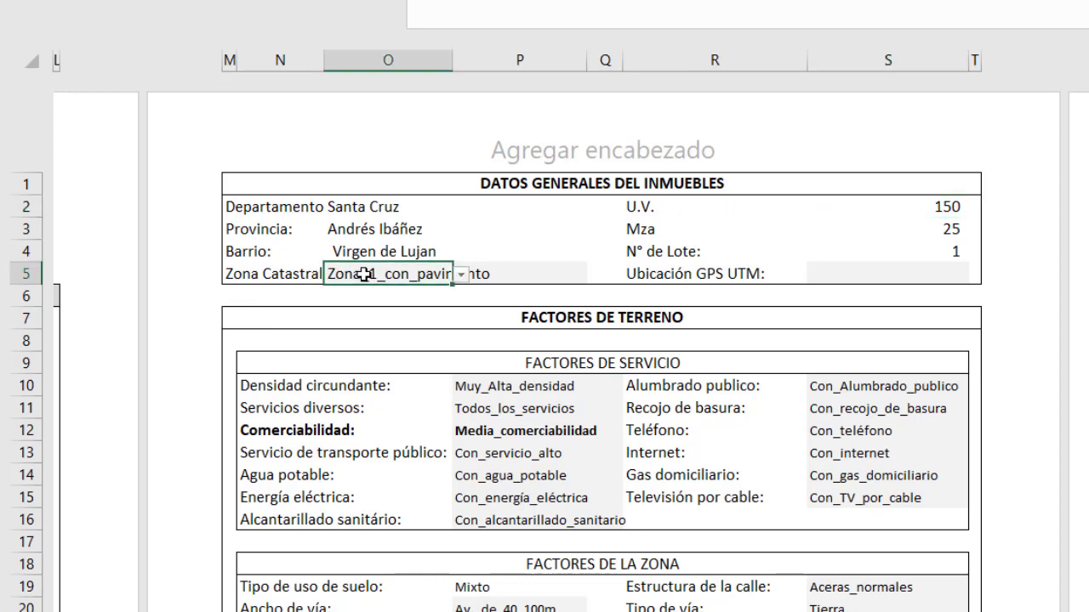
{"action": "left_click", "coordinate": [460, 276]}
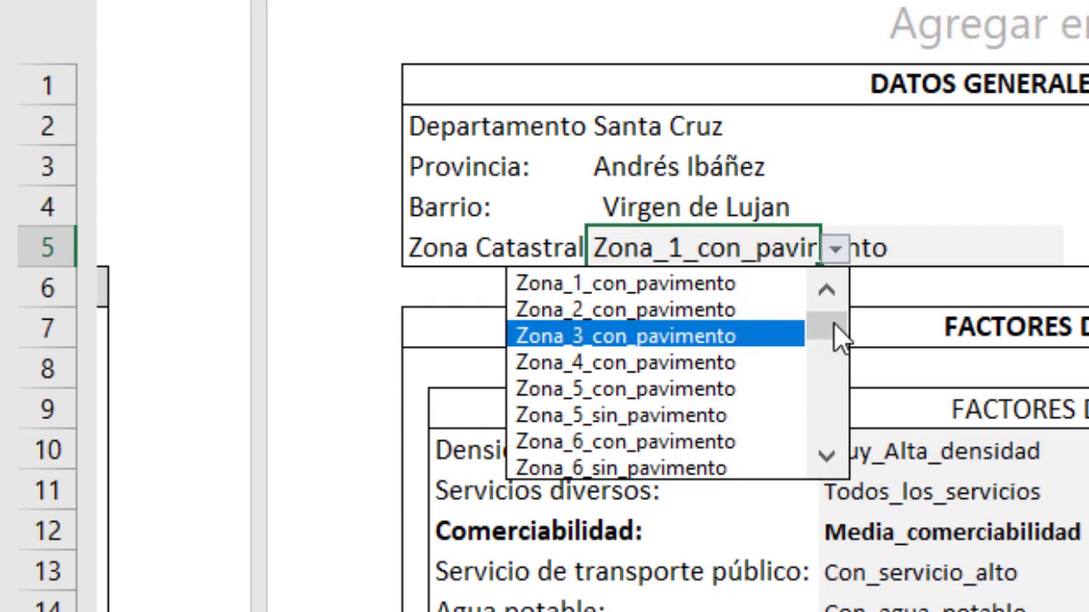
{"action": "left_click_drag", "start_coordinate": [833, 323], "coordinate": [841, 435]}
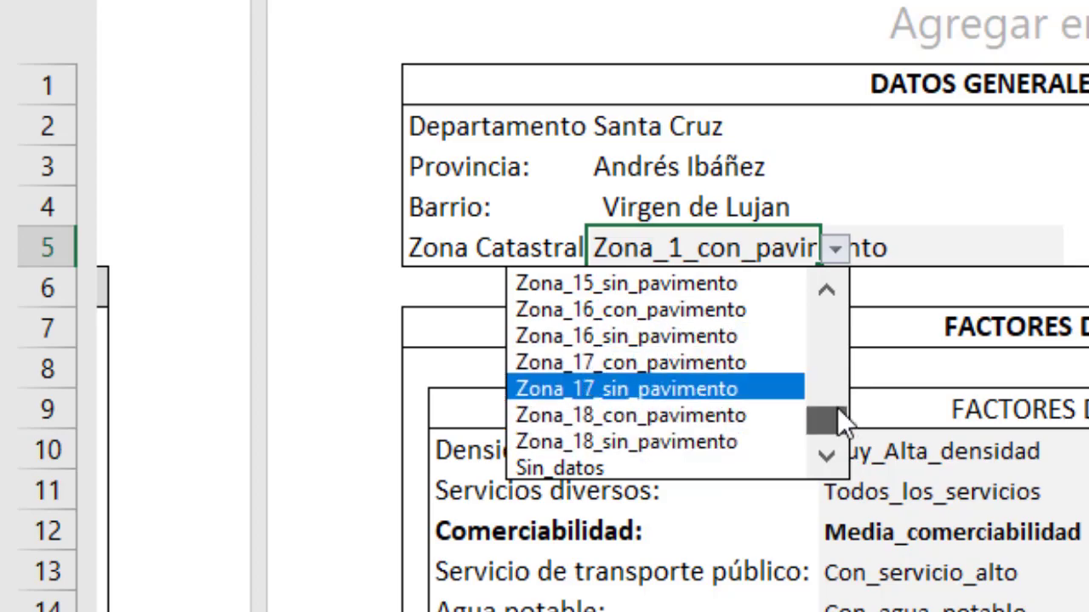
{"action": "left_click_drag", "start_coordinate": [837, 407], "coordinate": [838, 312]}
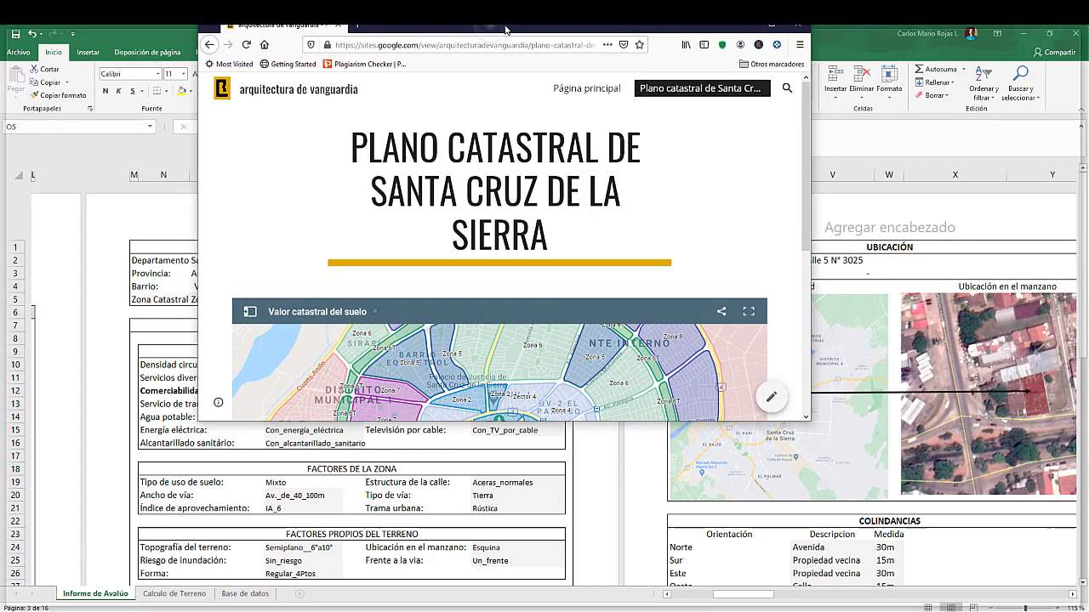
- Switch to the browser and examine the Santa Cruz de la Sierra cadastral map for the zone around Avenida Virgen de Luján
{"action": "double_click", "coordinate": [505, 29]}
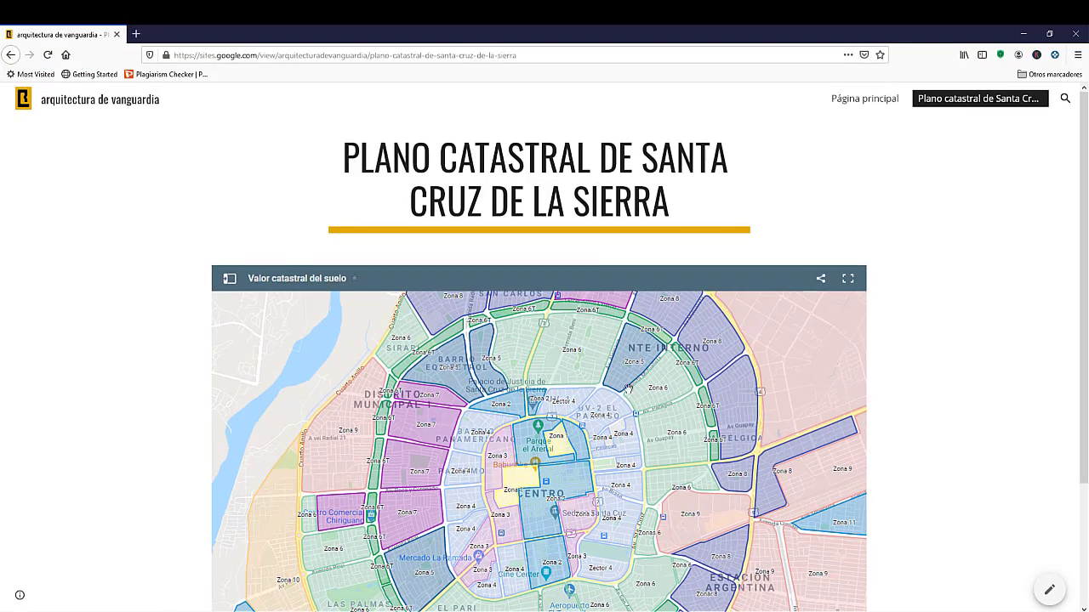
{"action": "scroll", "coordinate": [641, 375], "scroll_direction": "down", "scroll_amount": 2}
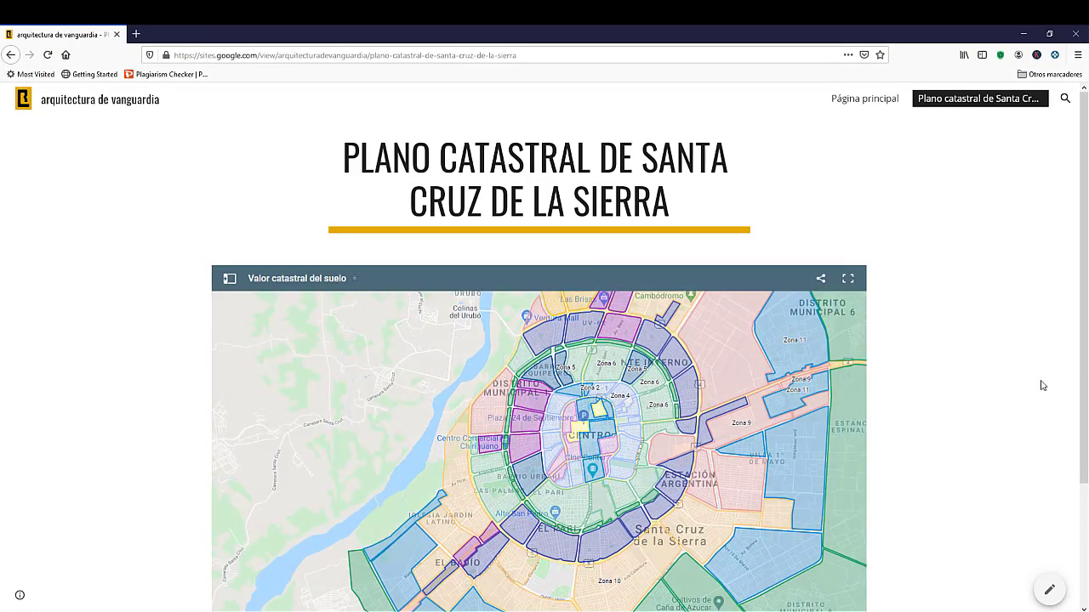
{"action": "scroll", "coordinate": [1086, 363], "scroll_direction": "down", "scroll_amount": 3}
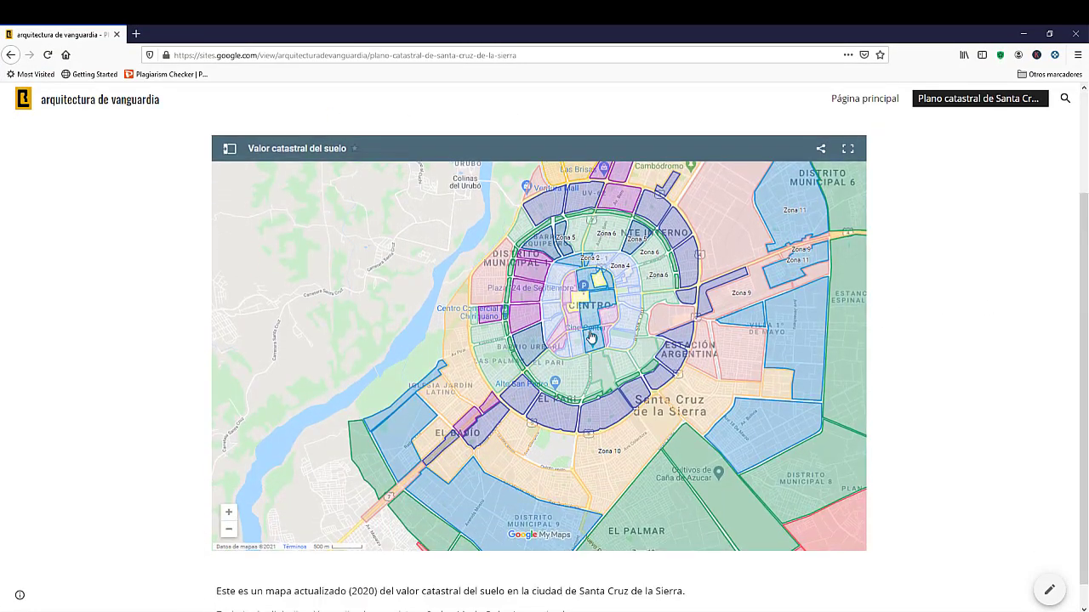
{"action": "scroll", "coordinate": [720, 283], "scroll_direction": "down", "scroll_amount": 3}
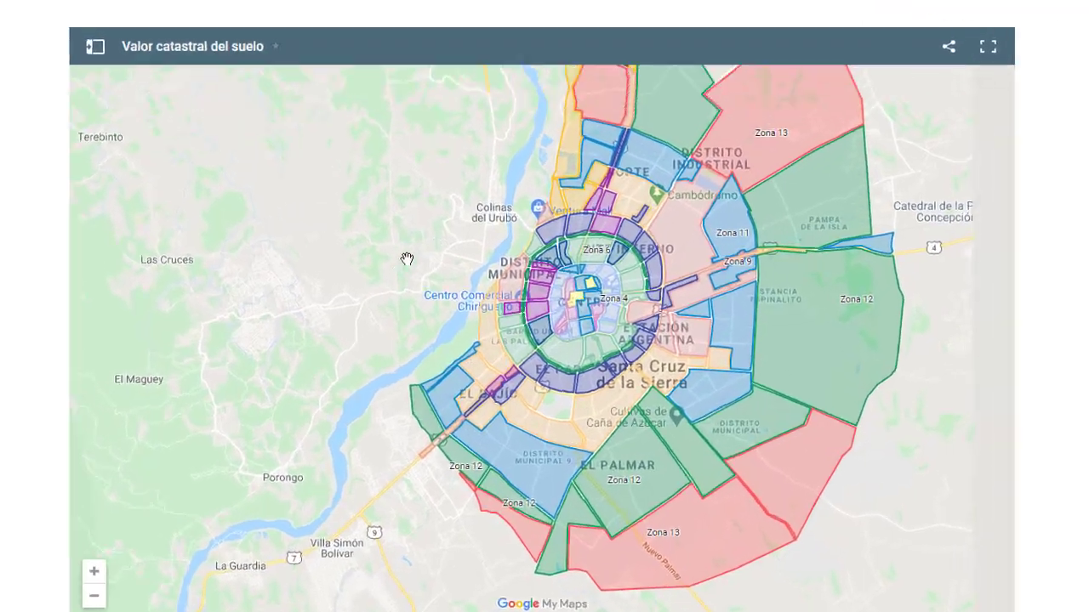
{"action": "scroll", "coordinate": [455, 463], "scroll_direction": "up", "scroll_amount": 2}
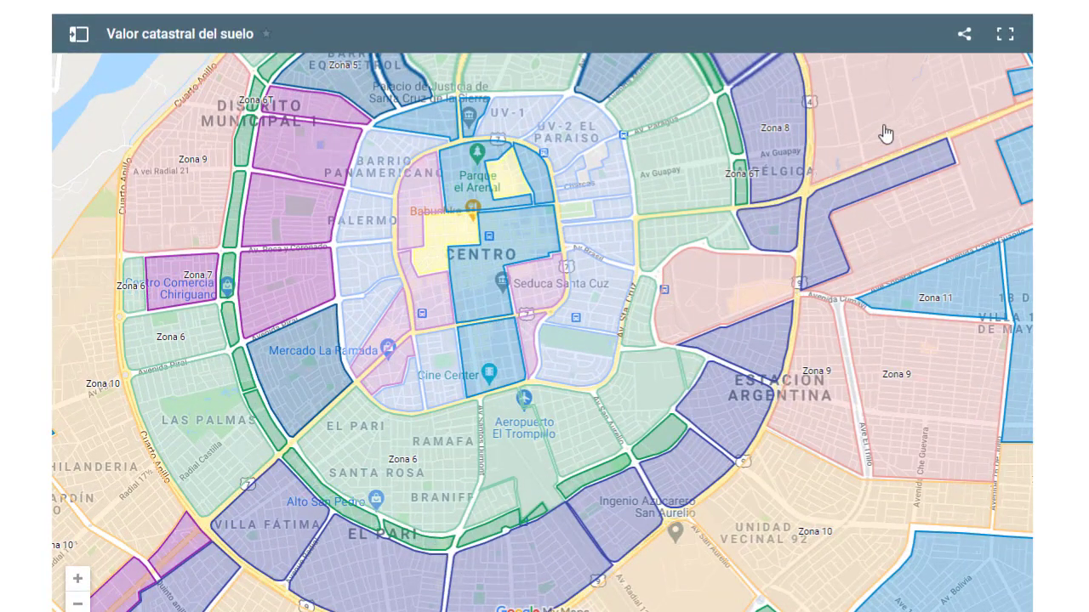
{"action": "scroll", "coordinate": [503, 260], "scroll_direction": "down", "scroll_amount": 3}
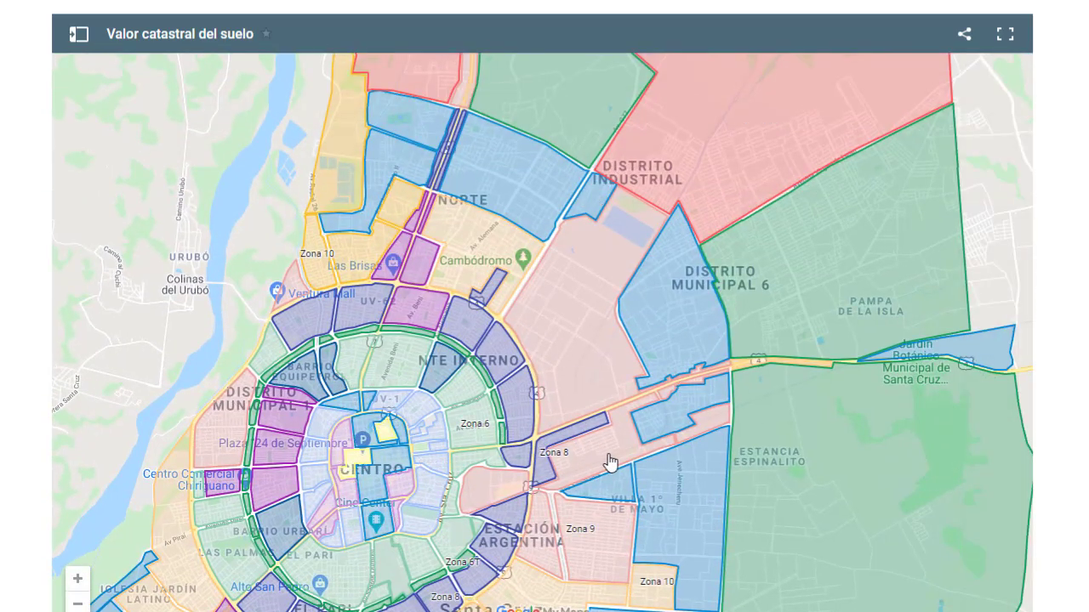
{"action": "scroll", "coordinate": [609, 445], "scroll_direction": "up", "scroll_amount": 2}
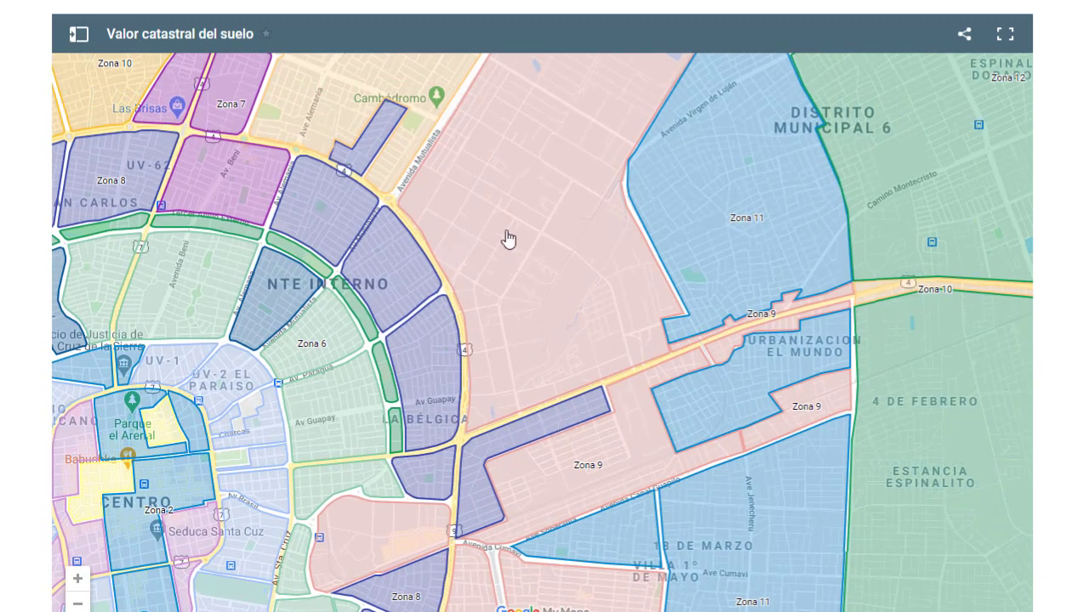
{"action": "left_click_drag", "start_coordinate": [506, 240], "coordinate": [408, 451]}
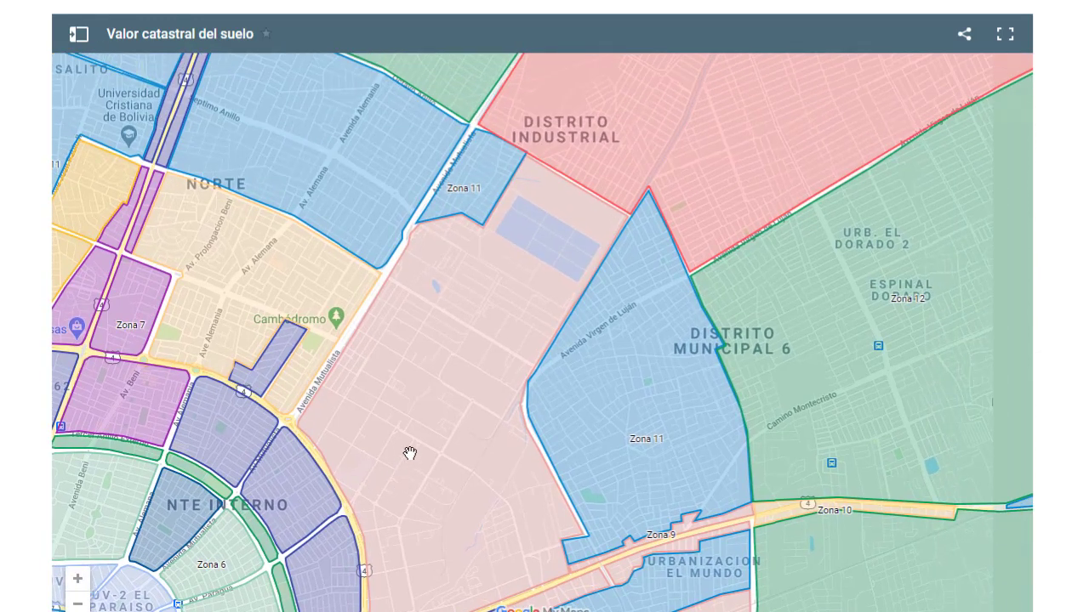
{"action": "left_click_drag", "start_coordinate": [634, 319], "coordinate": [487, 296]}
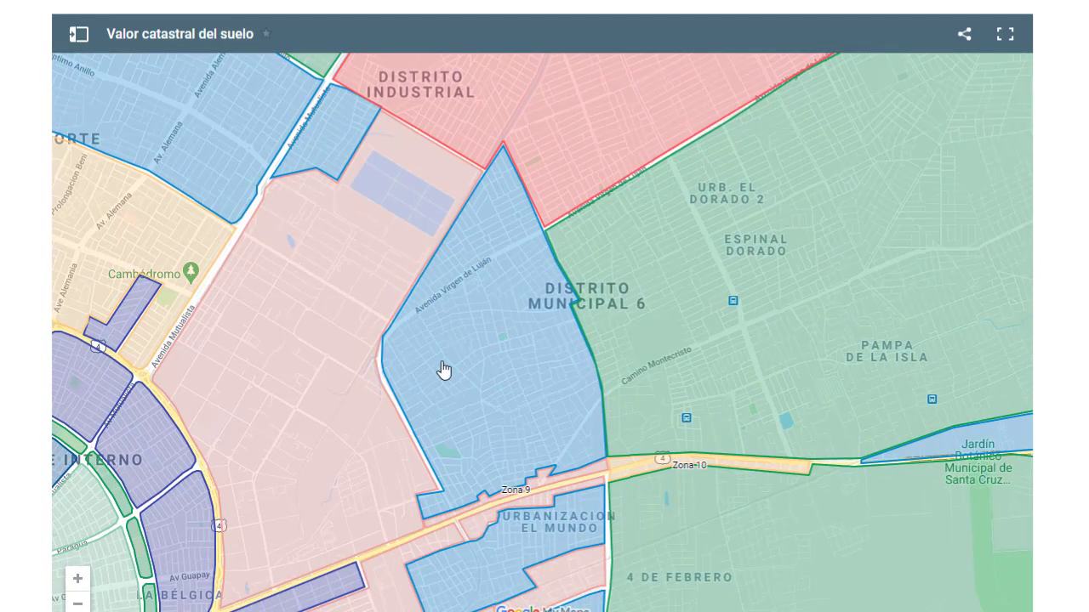
{"action": "left_click", "coordinate": [444, 364]}
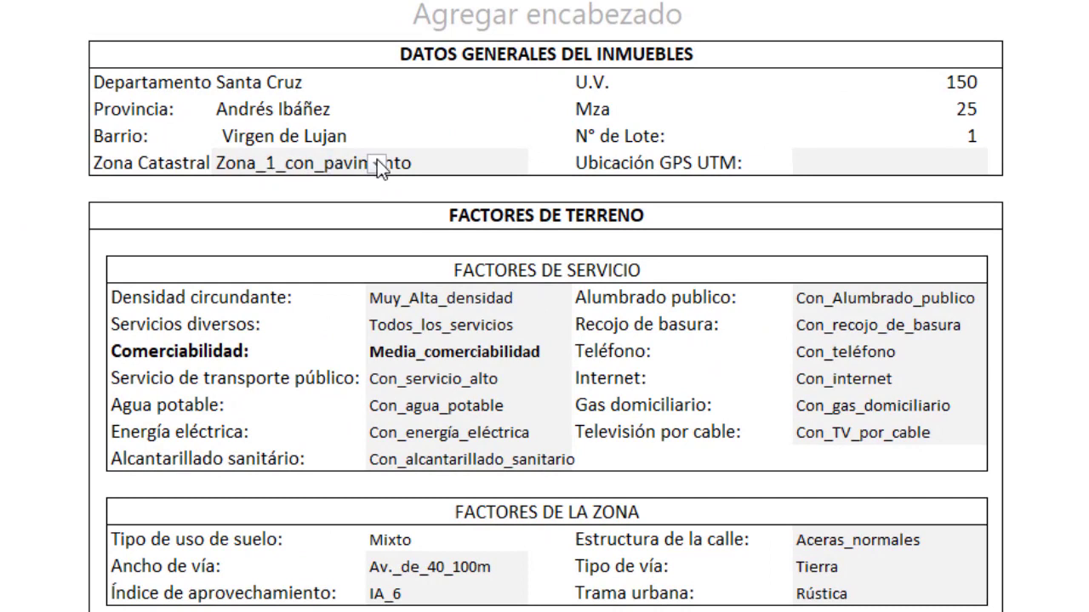
- Set the property's Zona Catastral to Zona_11_con_pavimento in the valuation report
{"action": "left_click", "coordinate": [377, 159]}
{"action": "left_click", "coordinate": [377, 162]}
{"action": "left_click_drag", "start_coordinate": [380, 214], "coordinate": [366, 250]}
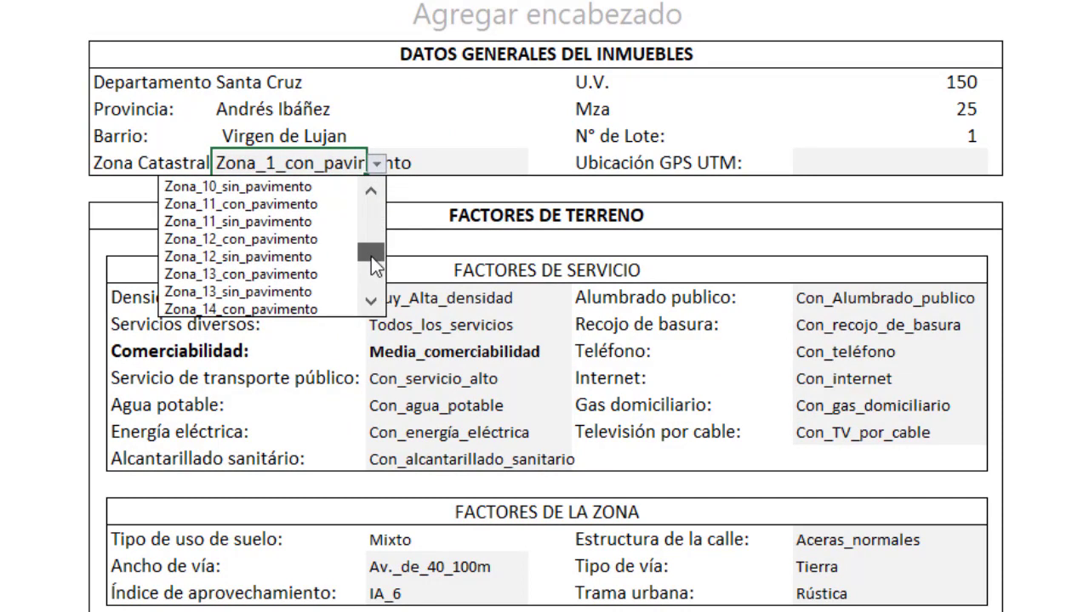
{"action": "left_click", "coordinate": [229, 208]}
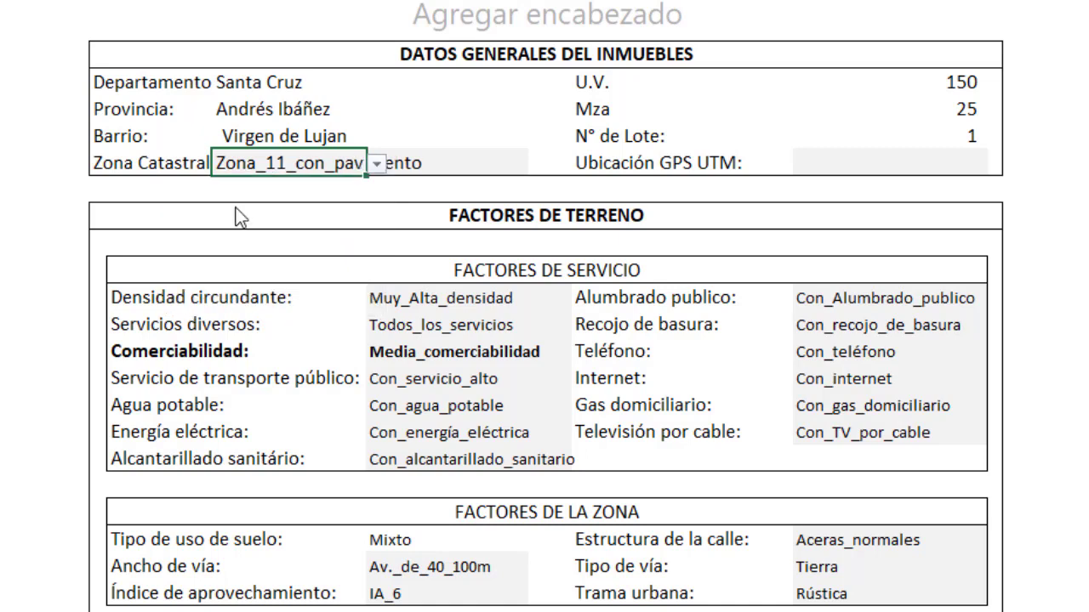
- Copy the Norte coordinate 8028400.00 from the Google Earth placemark into Ubicación GPS UTM, followed by a comma
{"action": "left_click", "coordinate": [855, 166]}
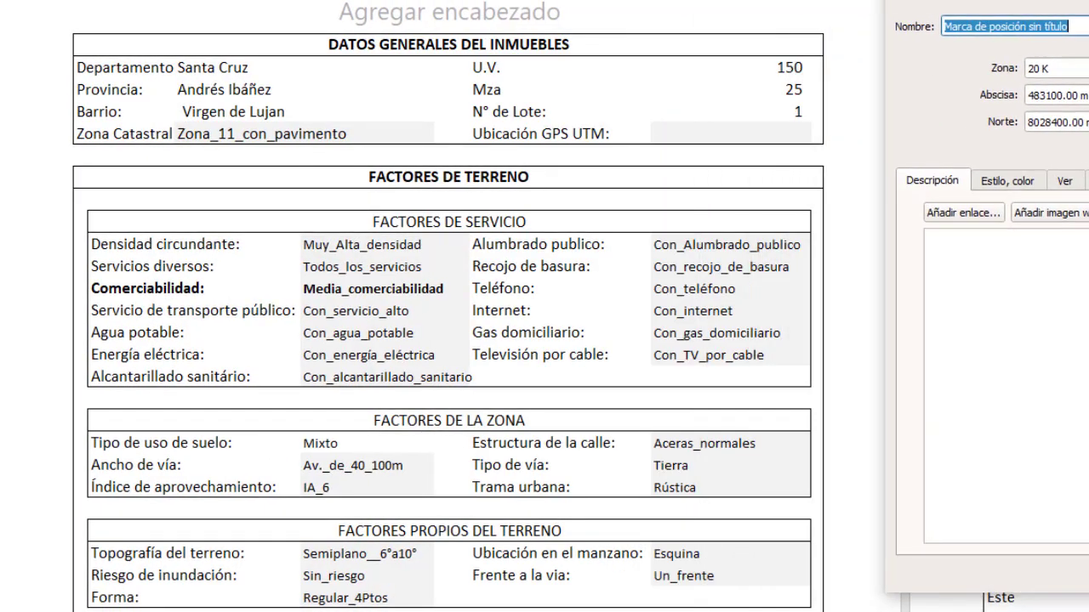
{"action": "left_click_drag", "start_coordinate": [1020, 1], "coordinate": [1082, 5]}
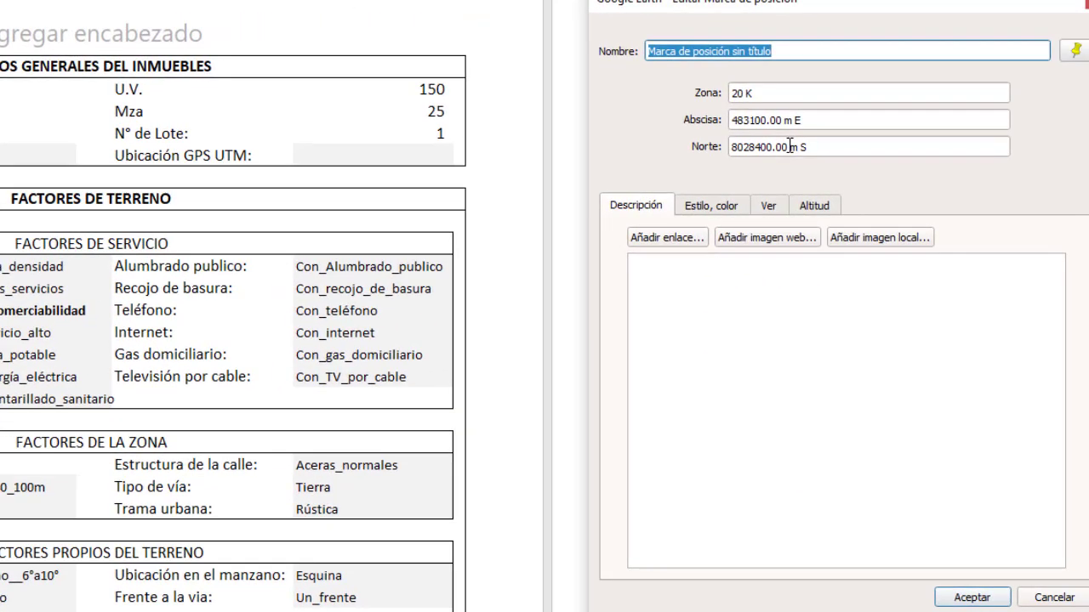
{"action": "left_click_drag", "start_coordinate": [788, 147], "coordinate": [698, 155]}
{"action": "key", "text": "ctrl+c"}
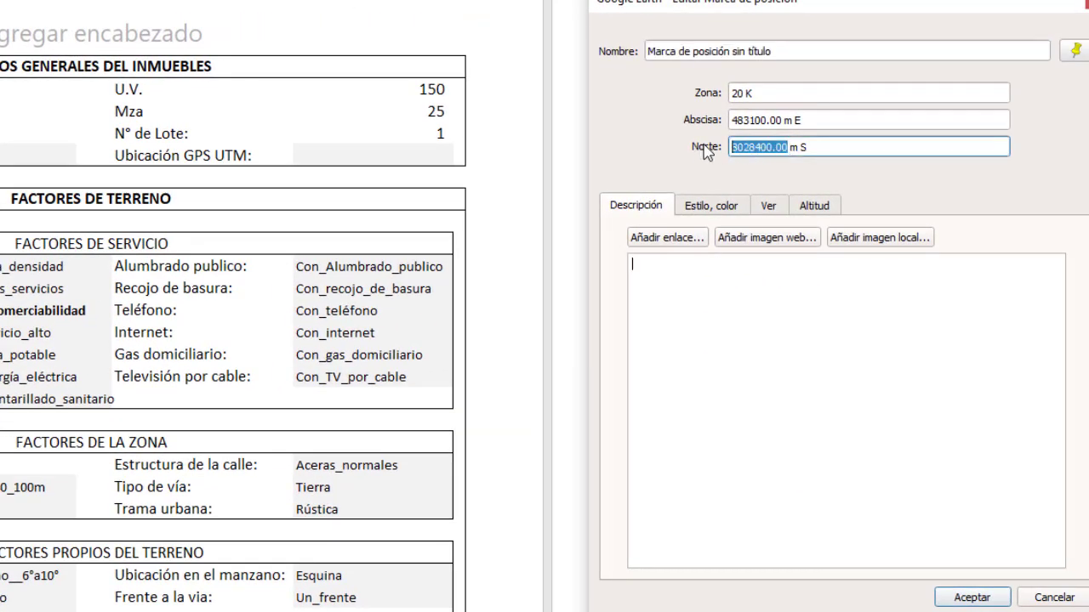
{"action": "left_click", "coordinate": [325, 151]}
{"action": "double_click", "coordinate": [328, 153]}
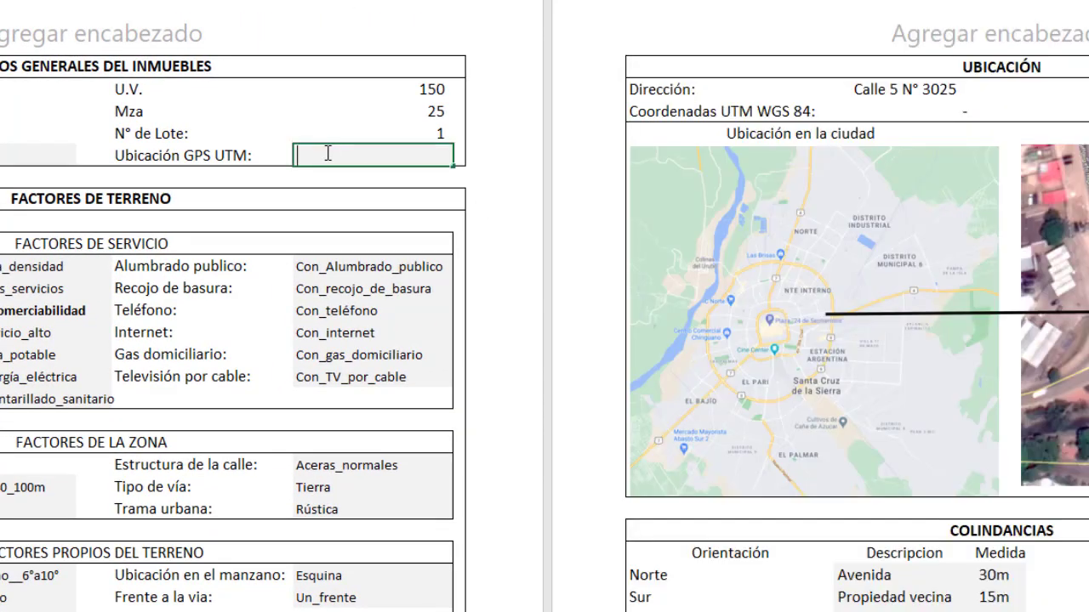
{"action": "key", "text": "ctrl+v"}
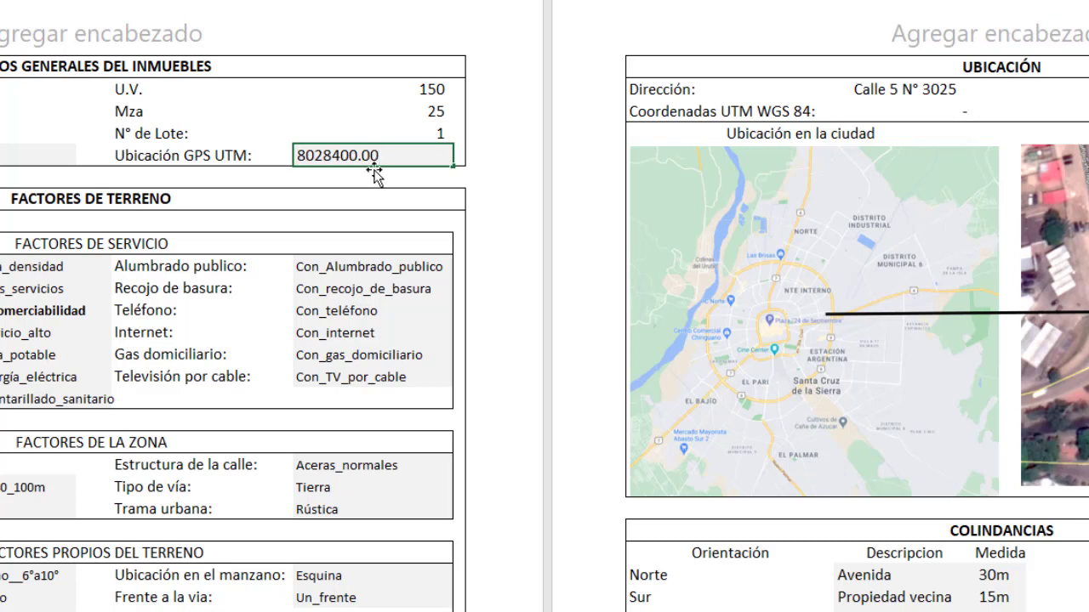
{"action": "type", "text": ","}
- Append the placemark's Abscisa coordinate 483100.00 after the comma in Ubicación GPS UTM
{"action": "key", "text": "alt+Tab"}
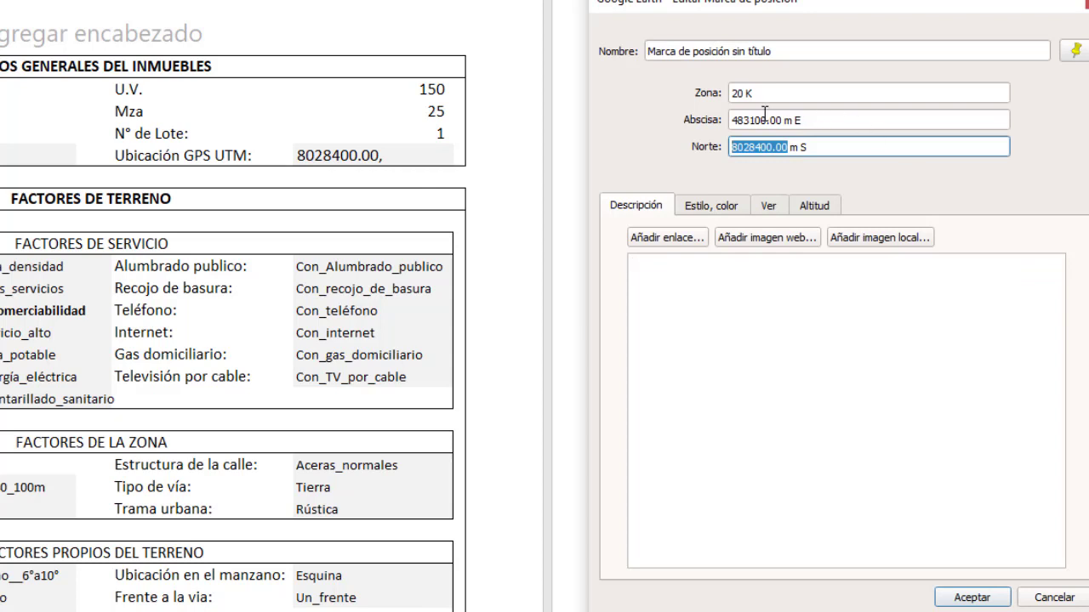
{"action": "left_click_drag", "start_coordinate": [783, 120], "coordinate": [681, 119]}
{"action": "key", "text": "ctrl+c"}
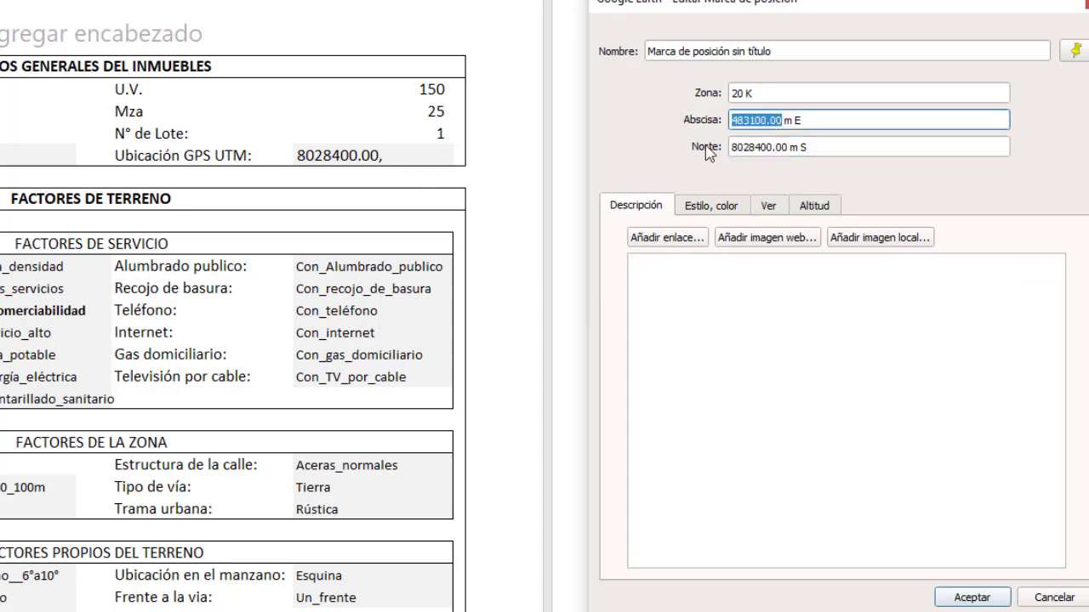
{"action": "left_click", "coordinate": [399, 162]}
{"action": "key", "text": "ctrl+v"}
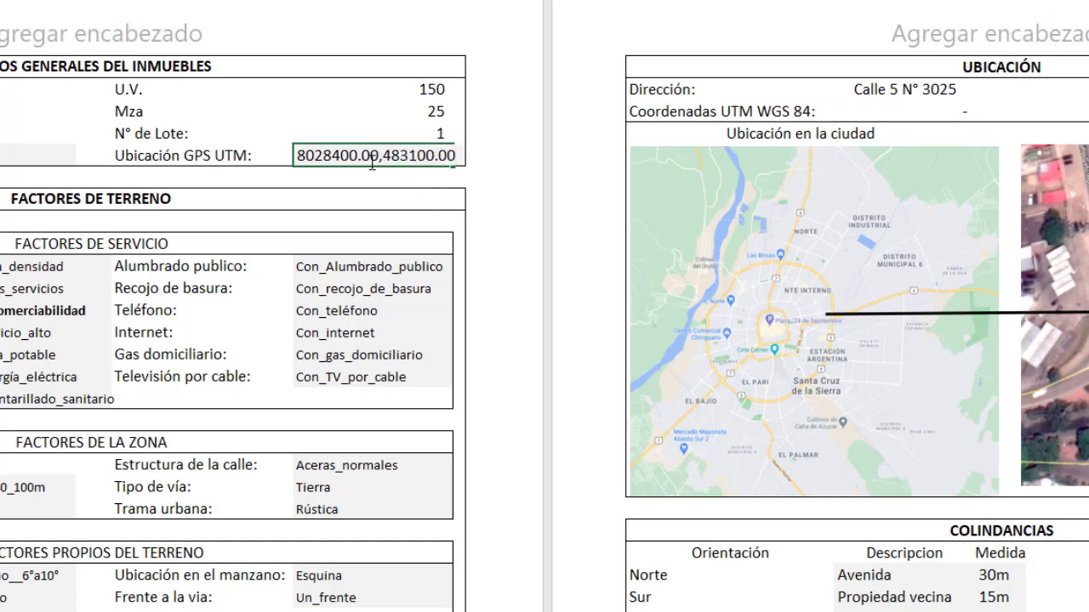
{"action": "key", "text": "Return"}
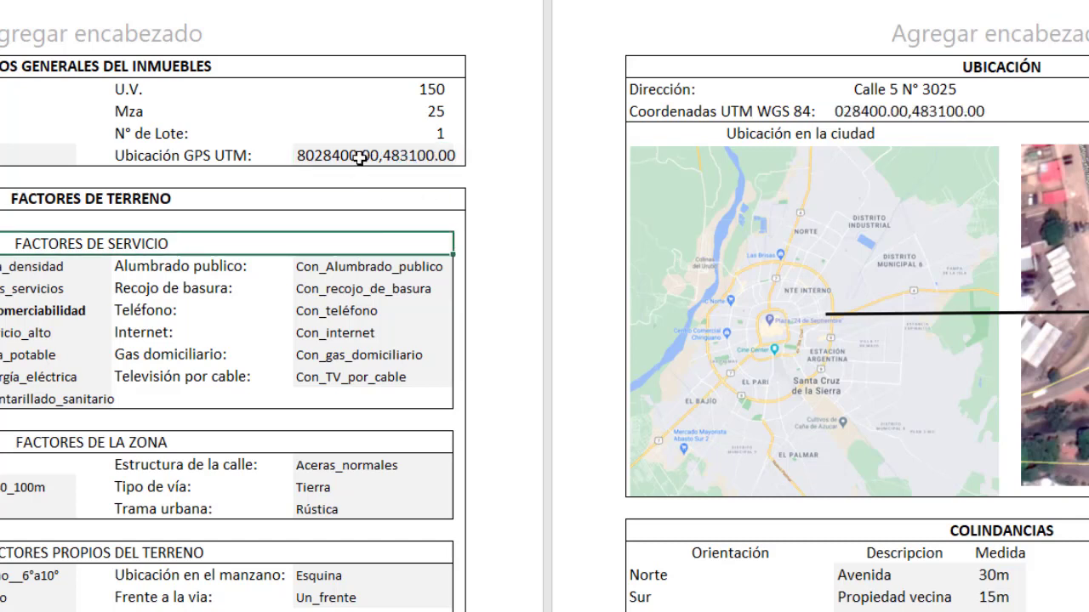
{"action": "left_click", "coordinate": [370, 155]}
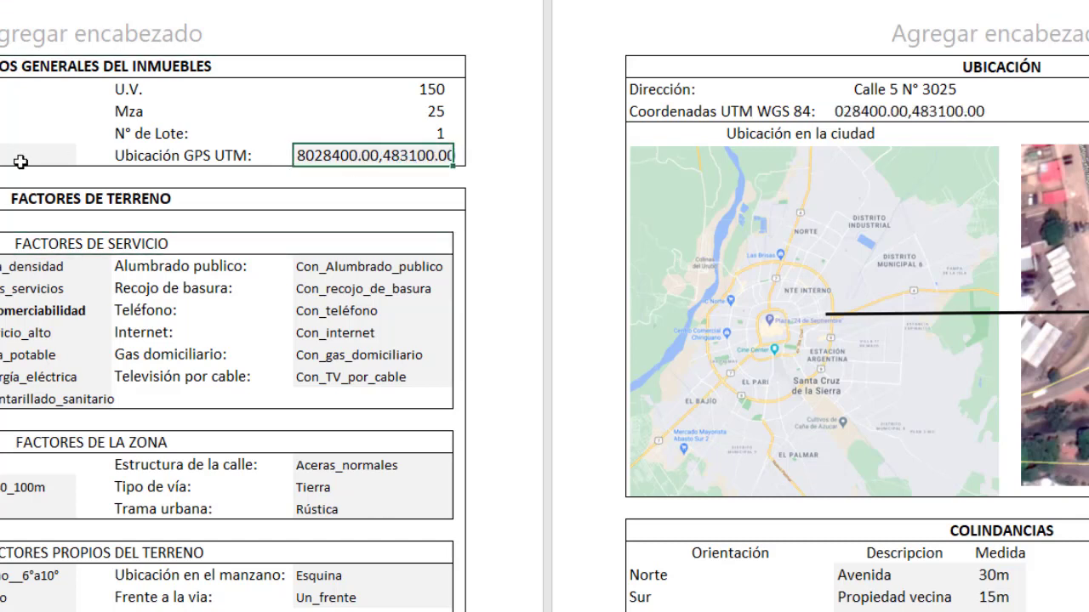
- Set Densidad circundante to Baja_densidad in the service factors
{"action": "scroll", "coordinate": [60, 400], "scroll_direction": "left", "scroll_amount": 5}
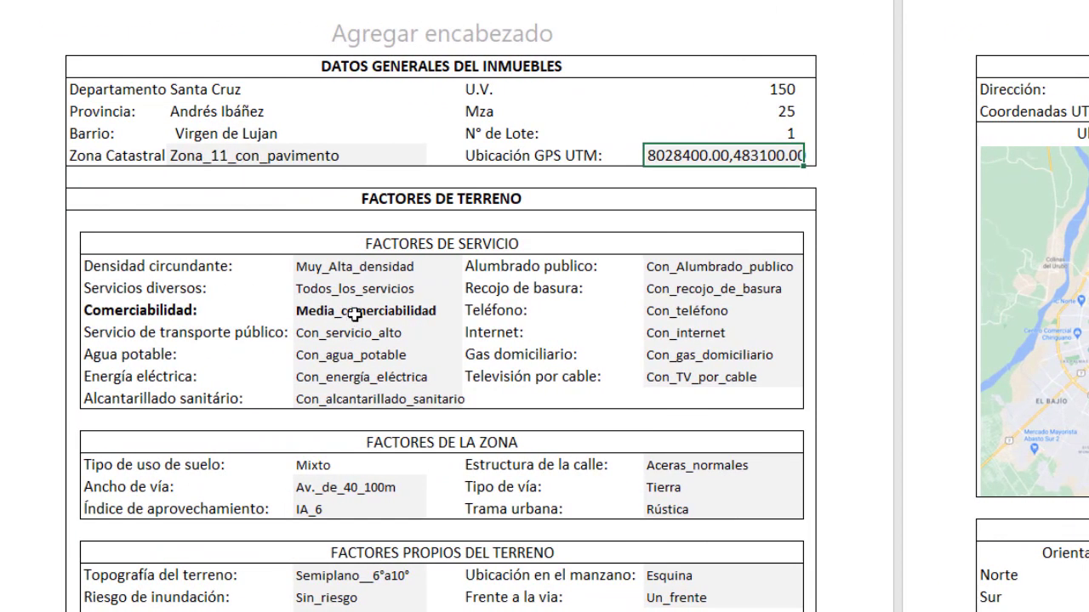
{"action": "left_click", "coordinate": [350, 266]}
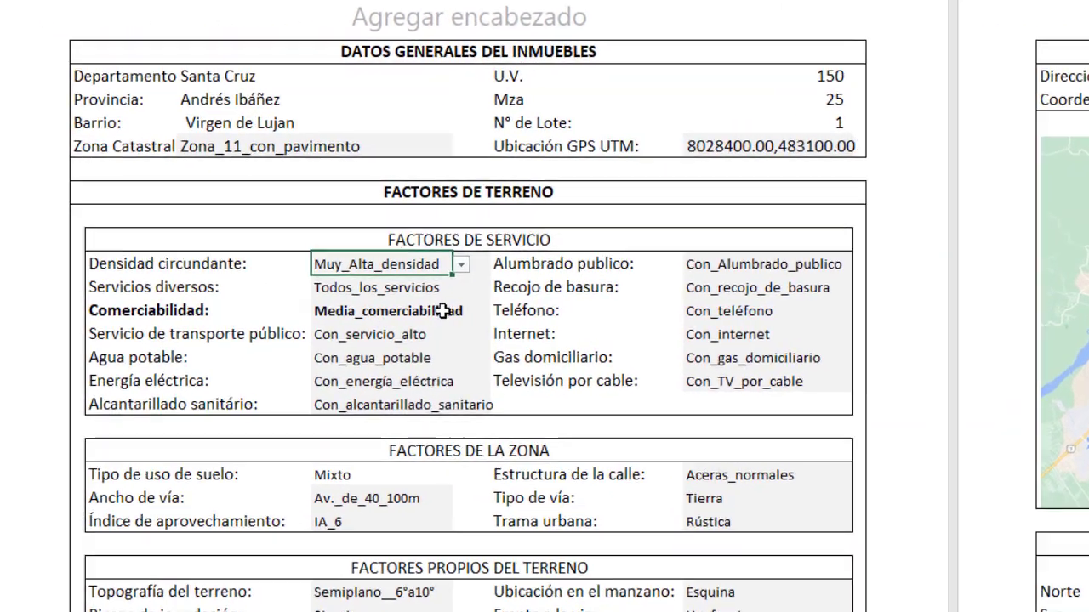
{"action": "left_click_drag", "start_coordinate": [214, 22], "coordinate": [271, 511]}
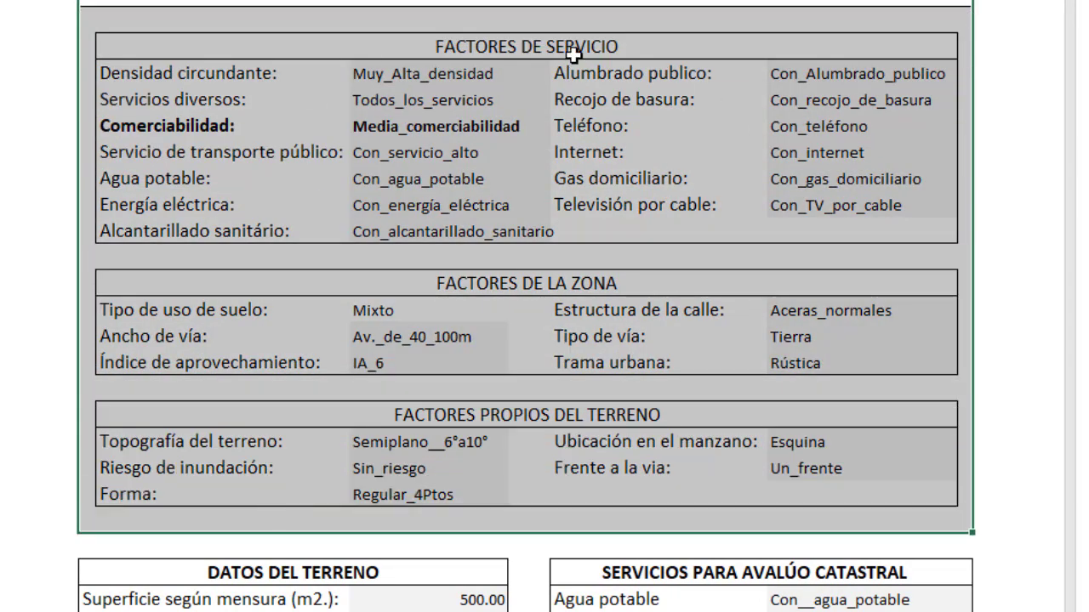
{"action": "left_click", "coordinate": [425, 77]}
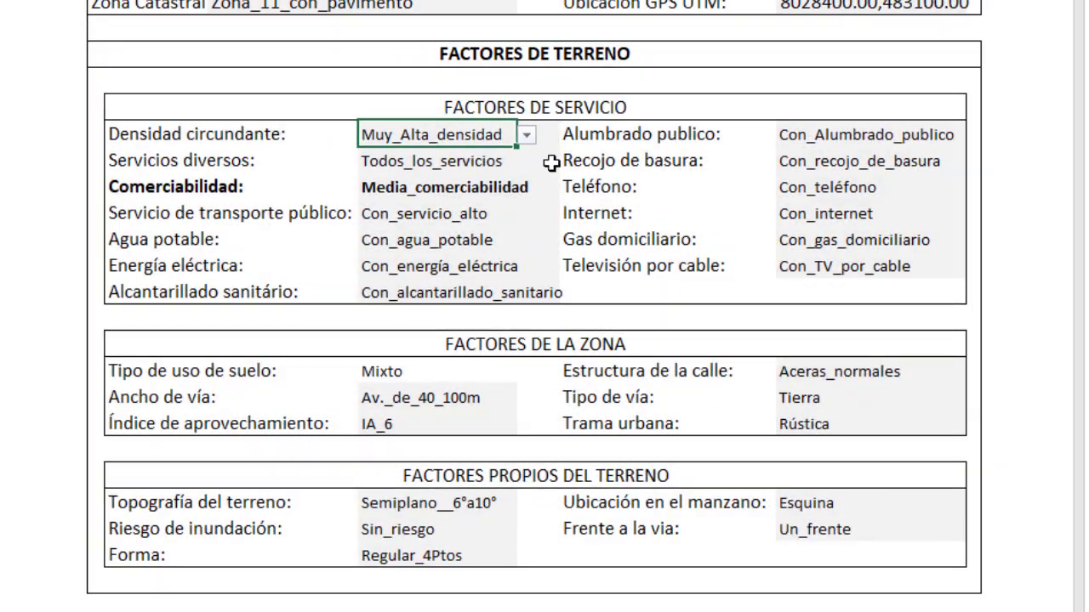
{"action": "left_click", "coordinate": [526, 134]}
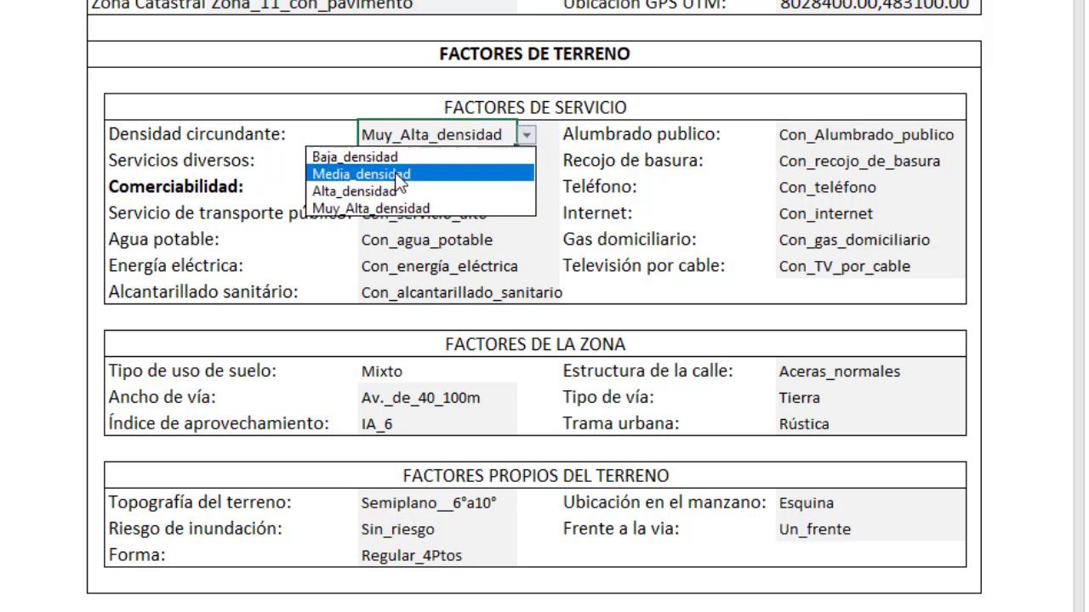
{"action": "key", "text": "Up"}
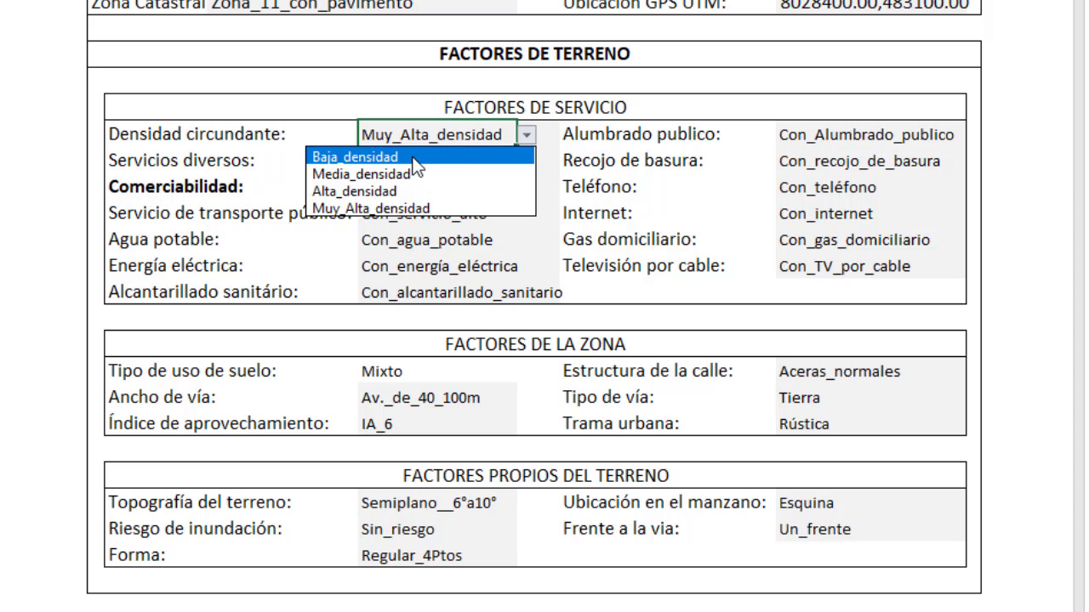
{"action": "left_click", "coordinate": [413, 156]}
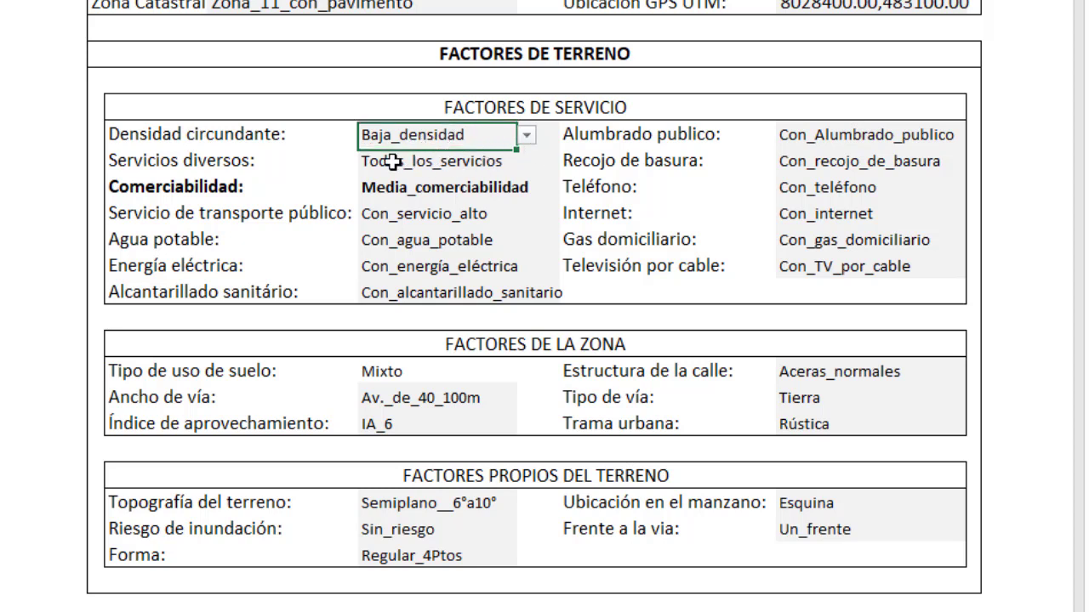
- Review the options for Densidad circundante and choose Baja_densidad
{"action": "left_click", "coordinate": [392, 162]}
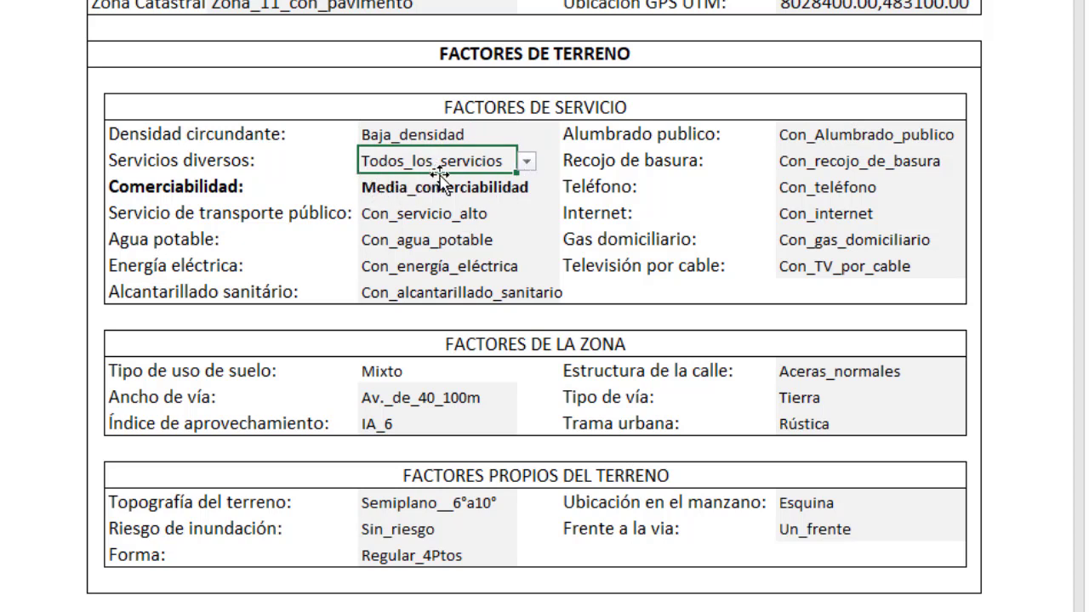
{"action": "left_click", "coordinate": [391, 135]}
{"action": "left_click", "coordinate": [527, 136]}
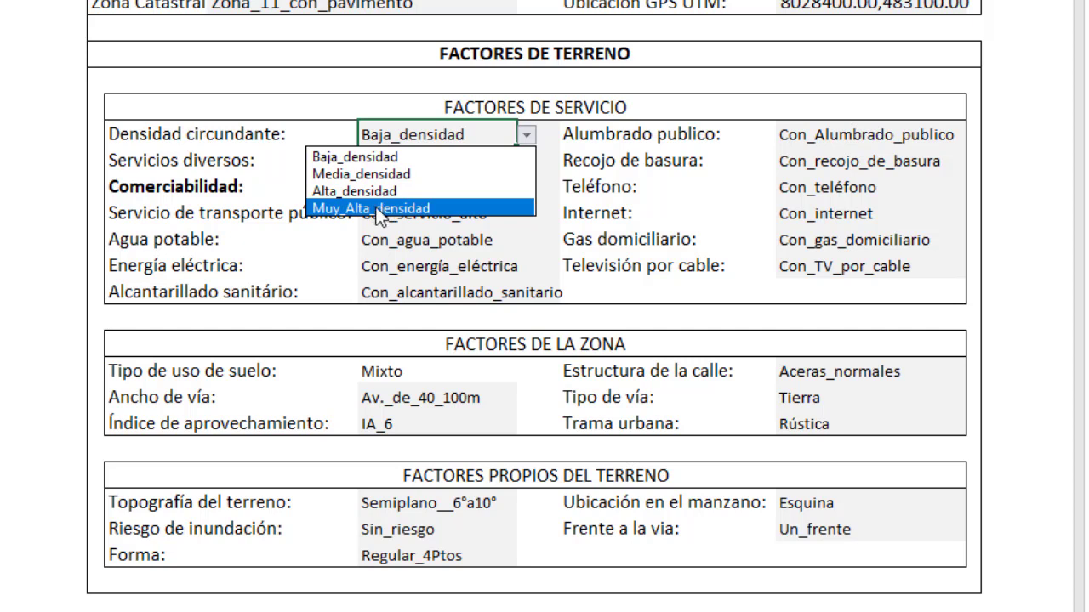
{"action": "left_click", "coordinate": [391, 154]}
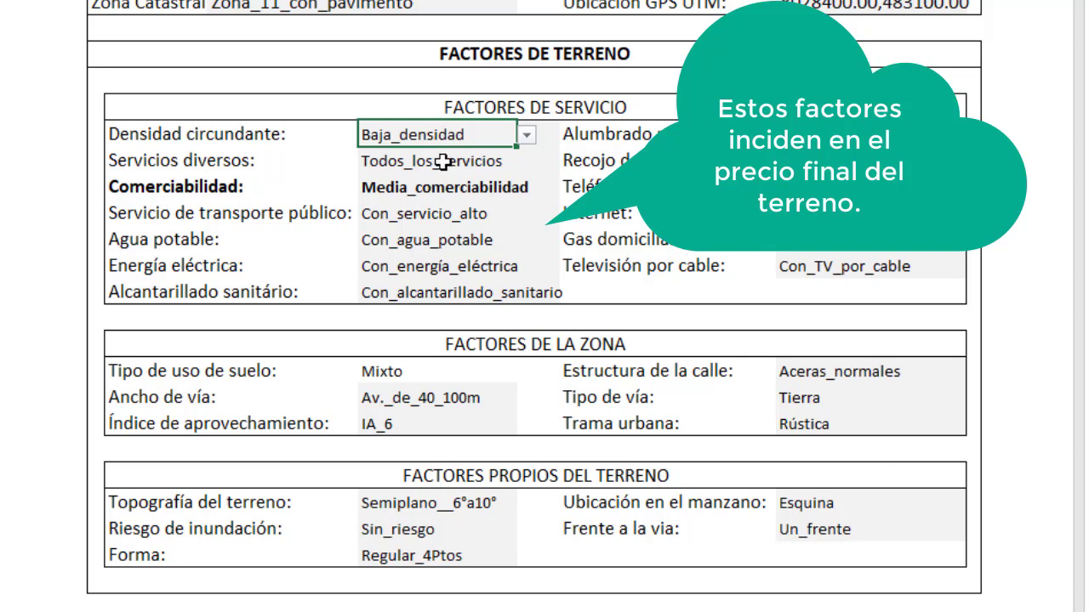
- Examine the remaining service factors, from Servicios diversos to Alcantarillado sanitário and from Alumbrado publico to Teléfono
{"action": "left_click", "coordinate": [442, 161]}
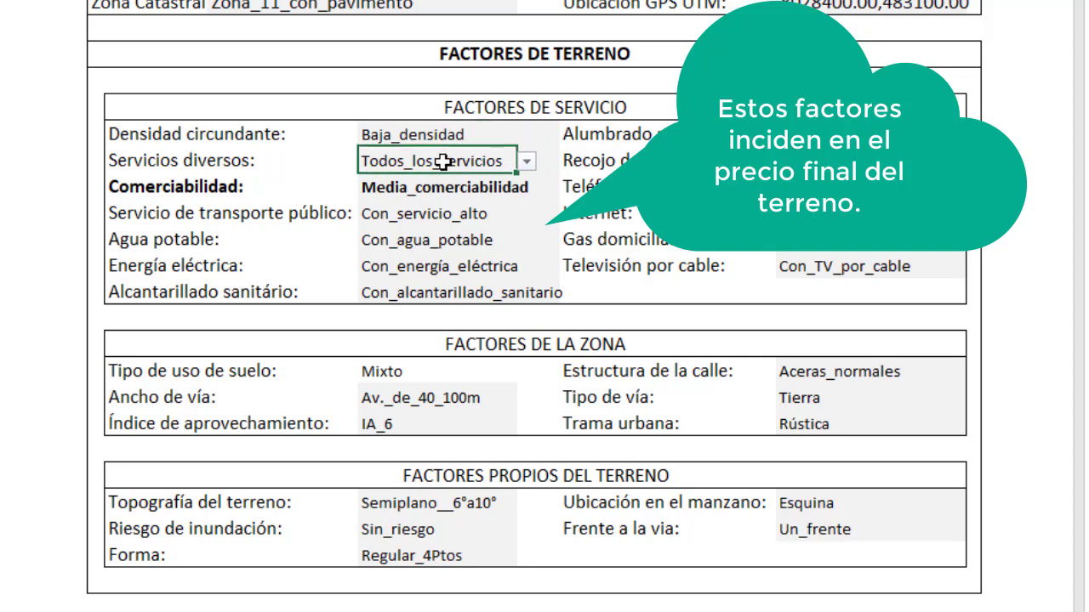
{"action": "left_click", "coordinate": [439, 189]}
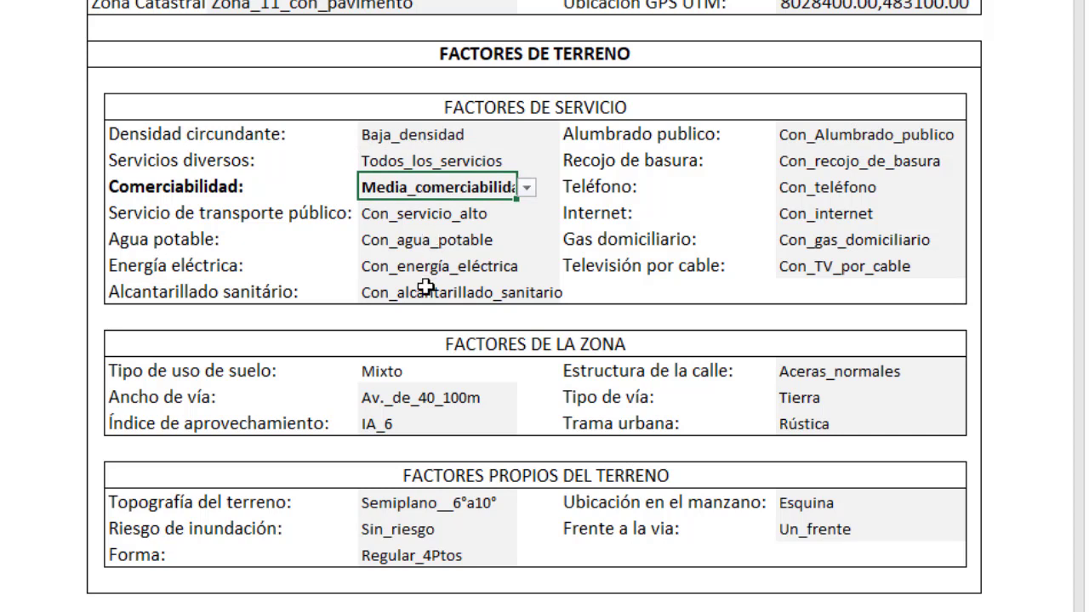
{"action": "left_click", "coordinate": [419, 215]}
{"action": "left_click", "coordinate": [429, 246]}
{"action": "left_click", "coordinate": [426, 267]}
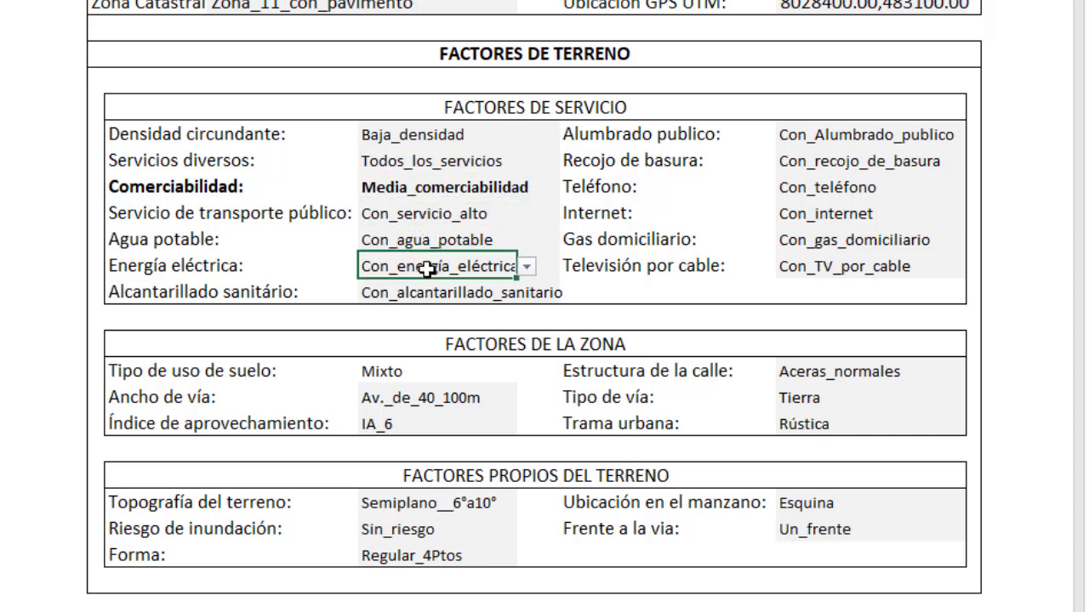
{"action": "left_click", "coordinate": [432, 292]}
{"action": "left_click", "coordinate": [812, 134]}
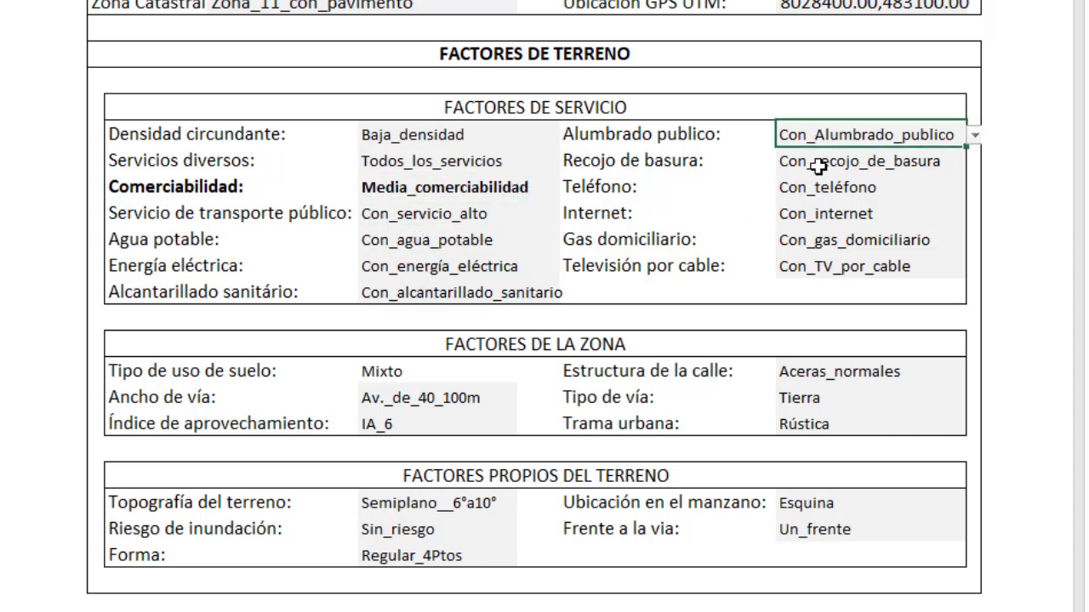
{"action": "left_click", "coordinate": [818, 162]}
{"action": "left_click", "coordinate": [823, 187]}
- Set Internet to Sin_internet in the service factors
{"action": "left_click", "coordinate": [821, 213]}
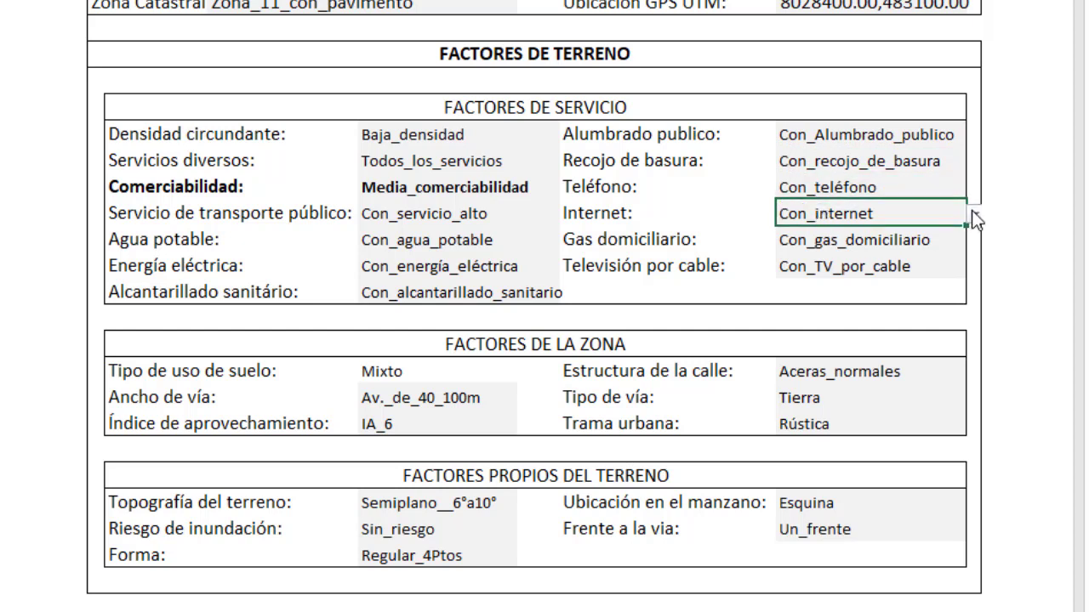
{"action": "left_click", "coordinate": [973, 213]}
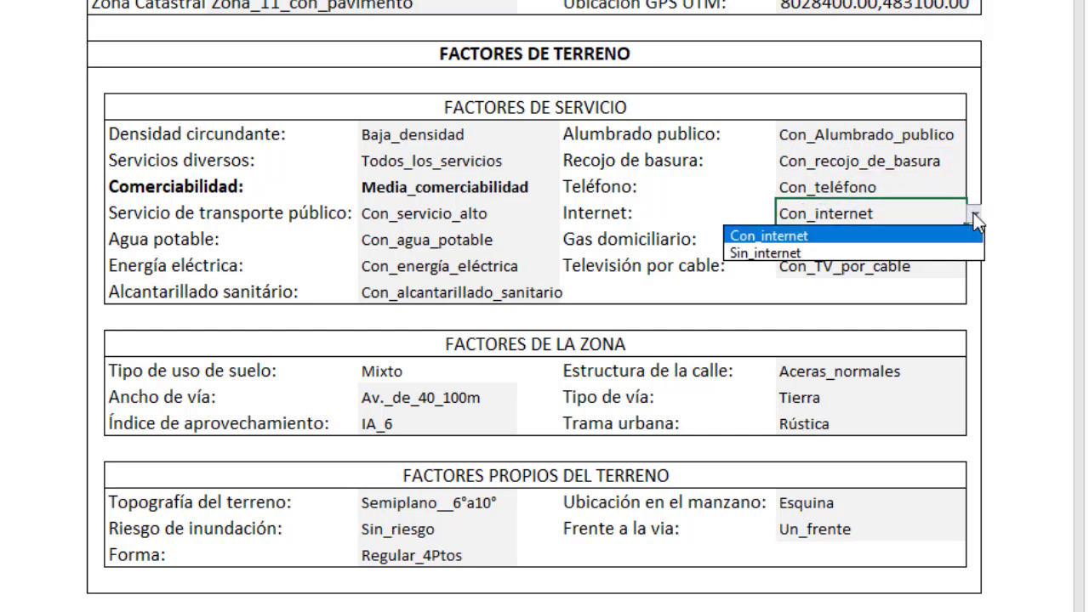
{"action": "left_click", "coordinate": [779, 254]}
{"action": "left_click", "coordinate": [789, 240]}
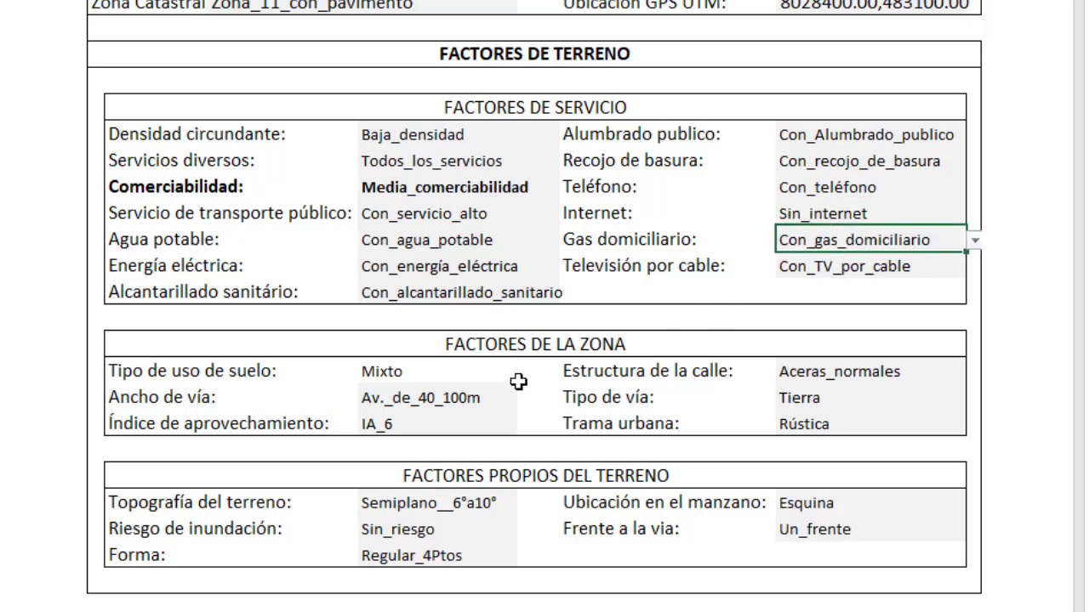
- Compare Tipo de uso de suelo in the zone factors with the entry in the property's general data
{"action": "left_click", "coordinate": [401, 379]}
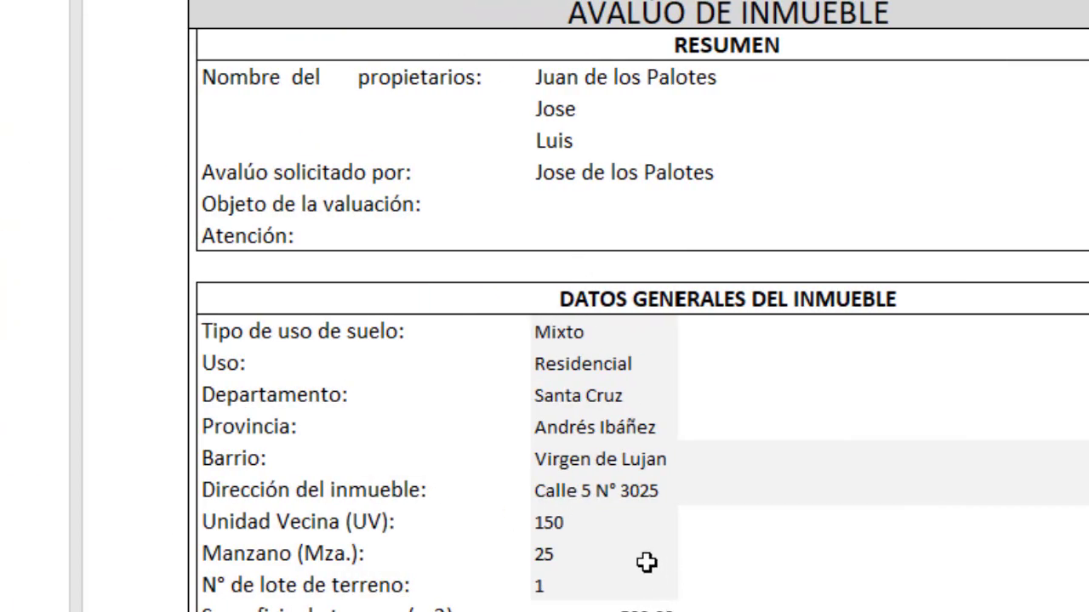
{"action": "scroll", "coordinate": [642, 541], "scroll_direction": "down", "scroll_amount": 2}
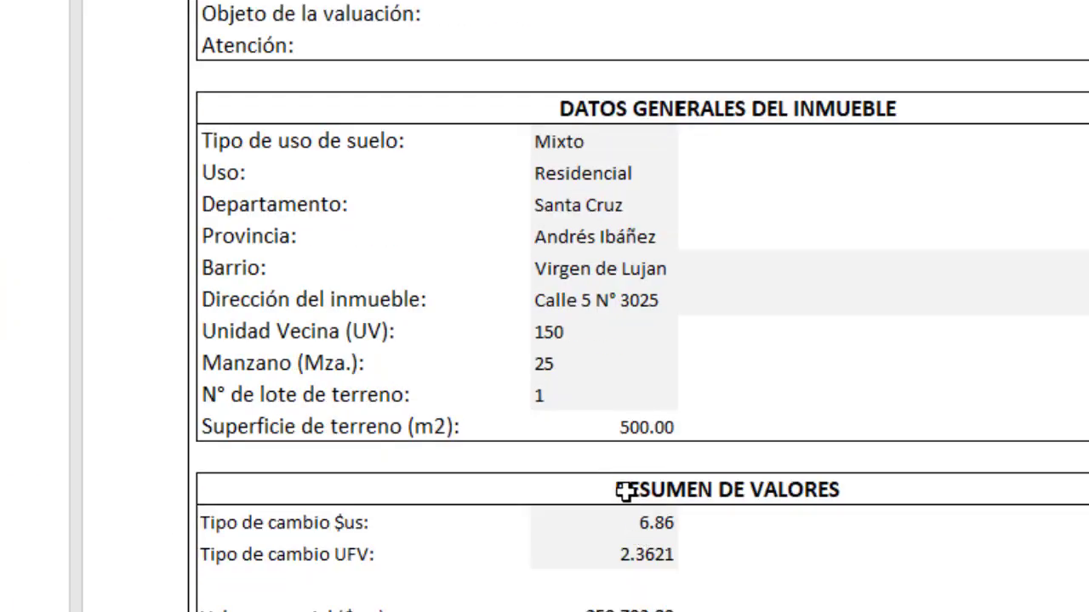
{"action": "left_click", "coordinate": [578, 150]}
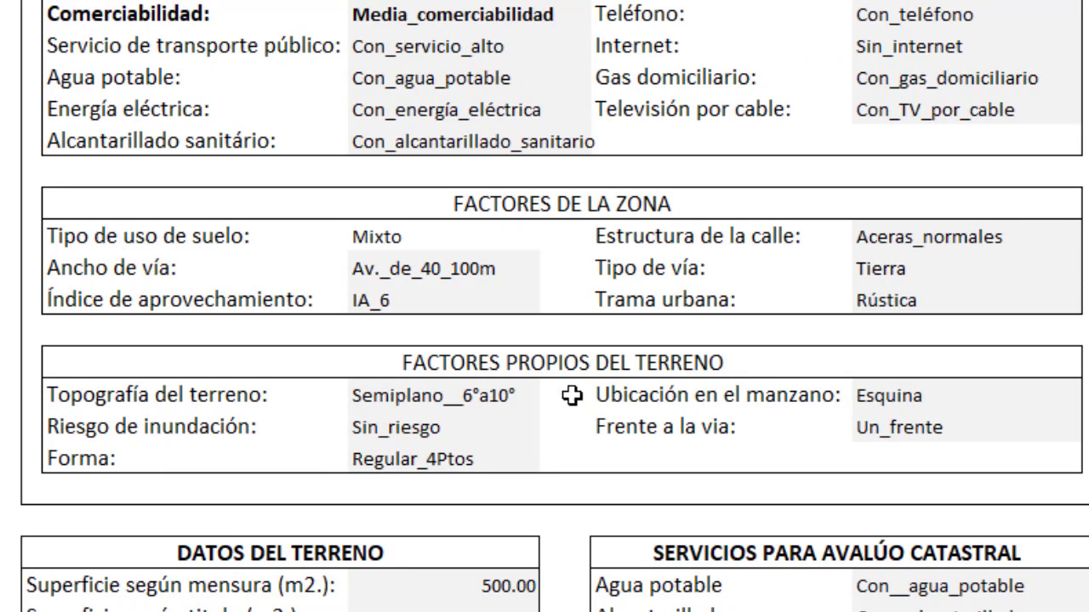
{"action": "left_click", "coordinate": [473, 211]}
{"action": "scroll", "coordinate": [491, 250], "scroll_direction": "up", "scroll_amount": 1}
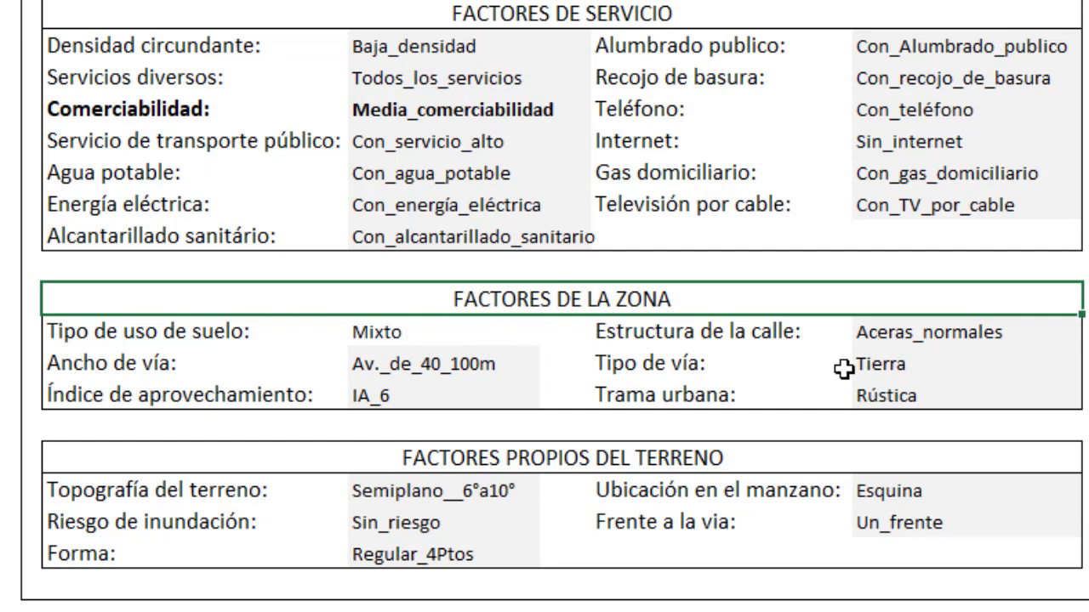
- Examine the land's own factors, including the options for Forma, Ubicación en el manzano and Frente a la via
{"action": "left_click", "coordinate": [514, 451]}
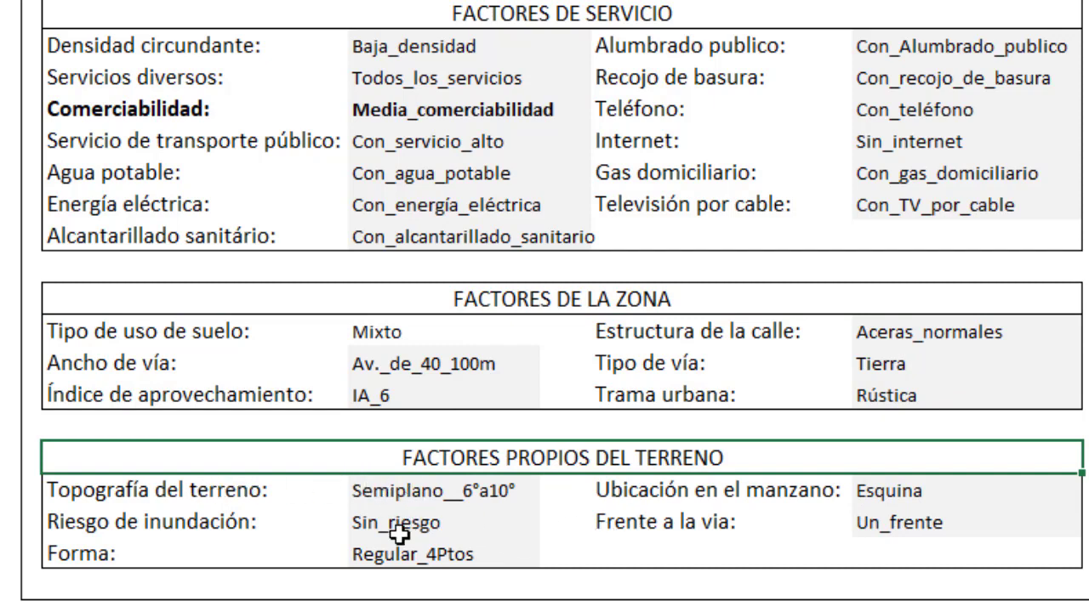
{"action": "left_click", "coordinate": [434, 522]}
{"action": "left_click", "coordinate": [555, 521]}
{"action": "left_click", "coordinate": [554, 521]}
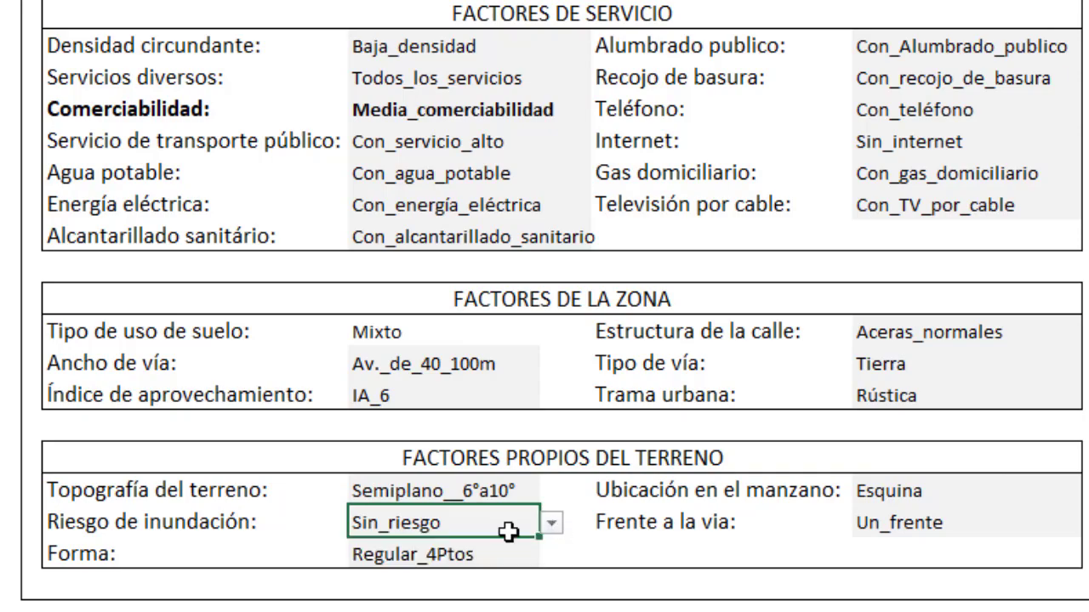
{"action": "left_click", "coordinate": [422, 555]}
{"action": "left_click", "coordinate": [551, 554]}
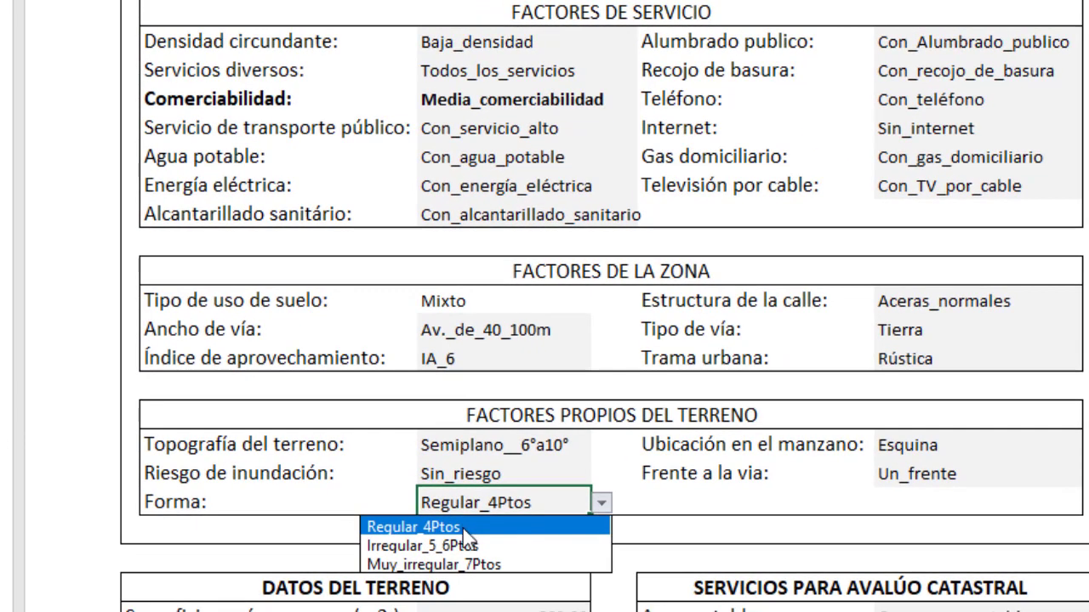
{"action": "left_click", "coordinate": [908, 441]}
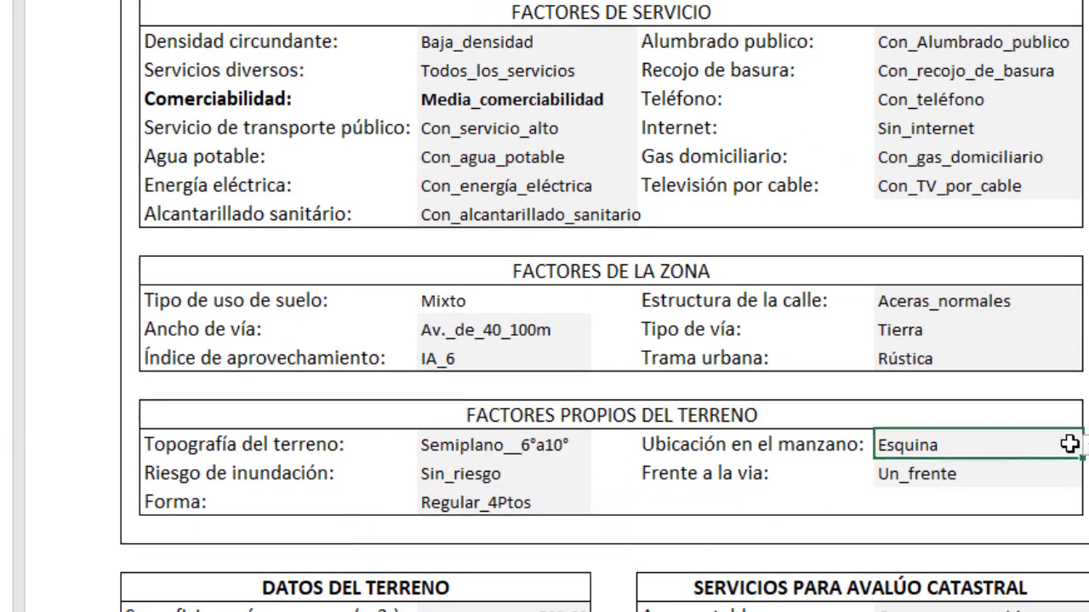
{"action": "left_click", "coordinate": [1045, 445]}
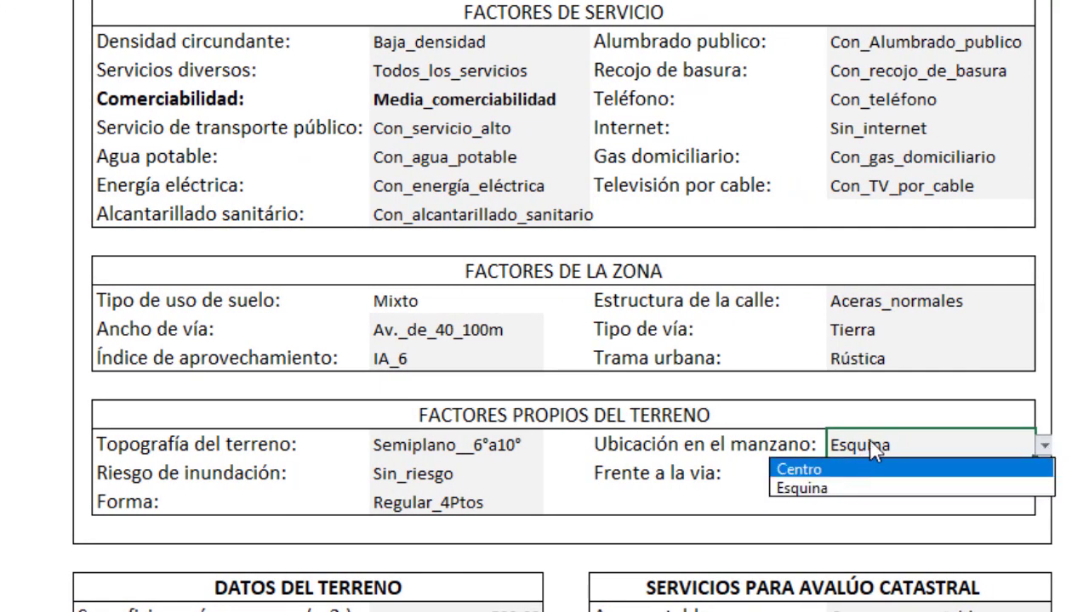
{"action": "left_click", "coordinate": [938, 466]}
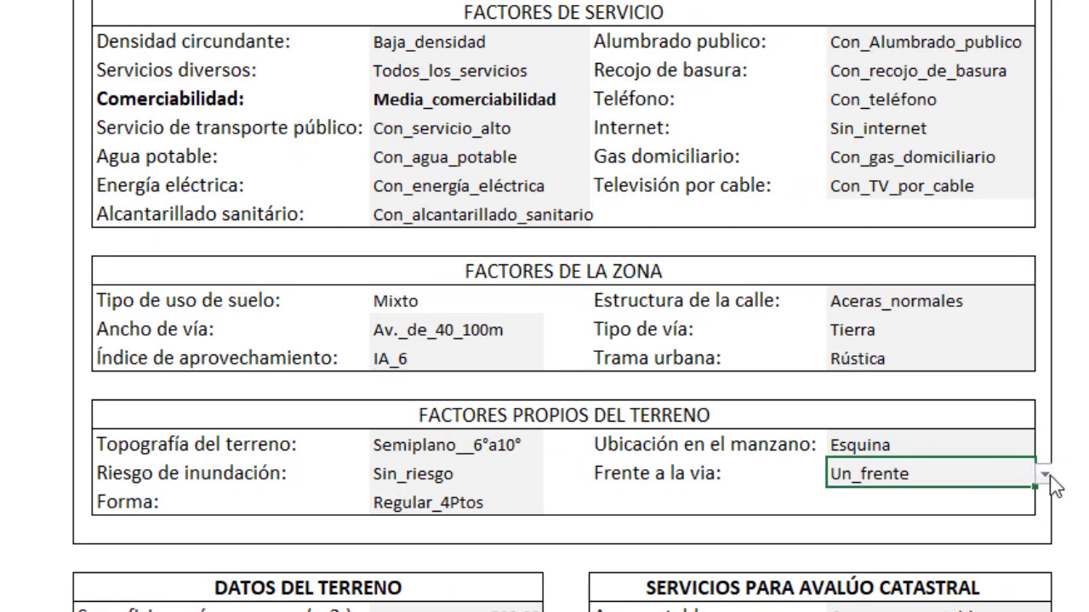
{"action": "left_click", "coordinate": [1043, 475]}
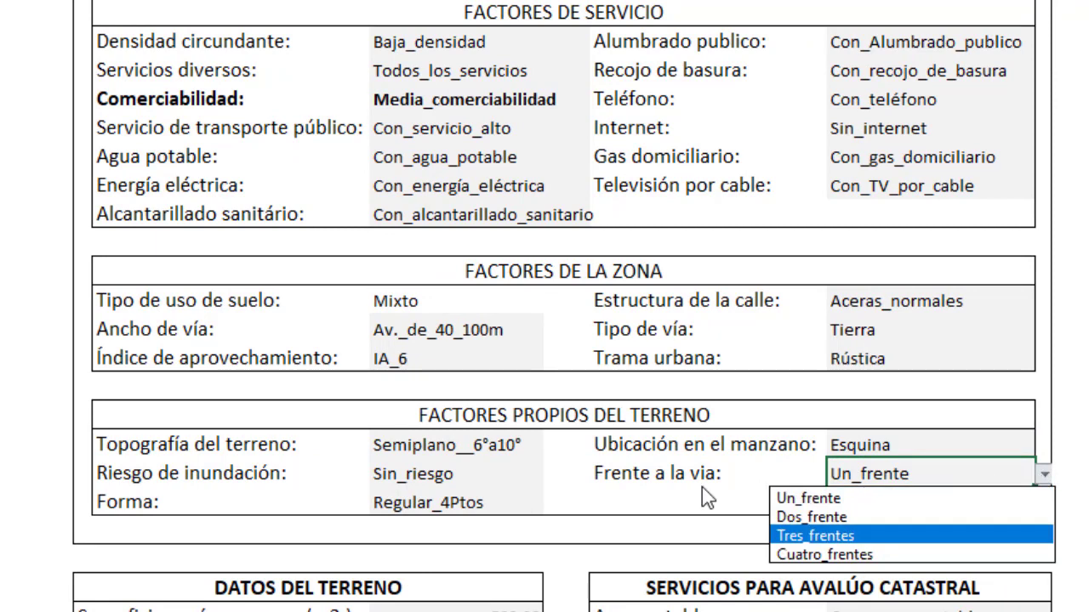
{"action": "left_click", "coordinate": [872, 473]}
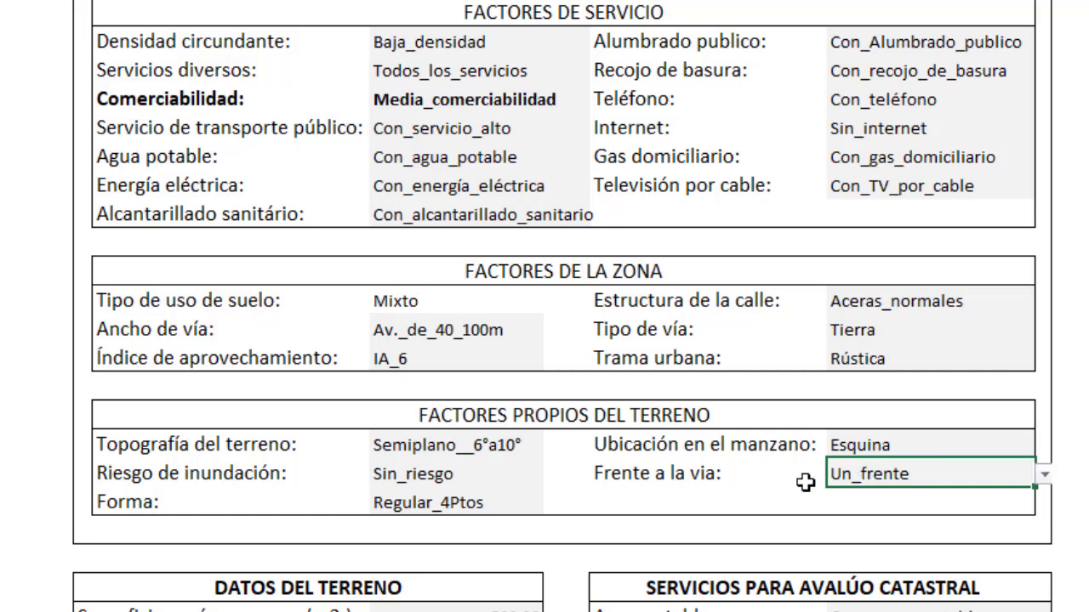
- Set Superficie según mensura to 250 m2 and Superficie según titulo to 255 m2 in Datos del Terreno
{"action": "scroll", "coordinate": [436, 509], "scroll_direction": "down", "scroll_amount": 4}
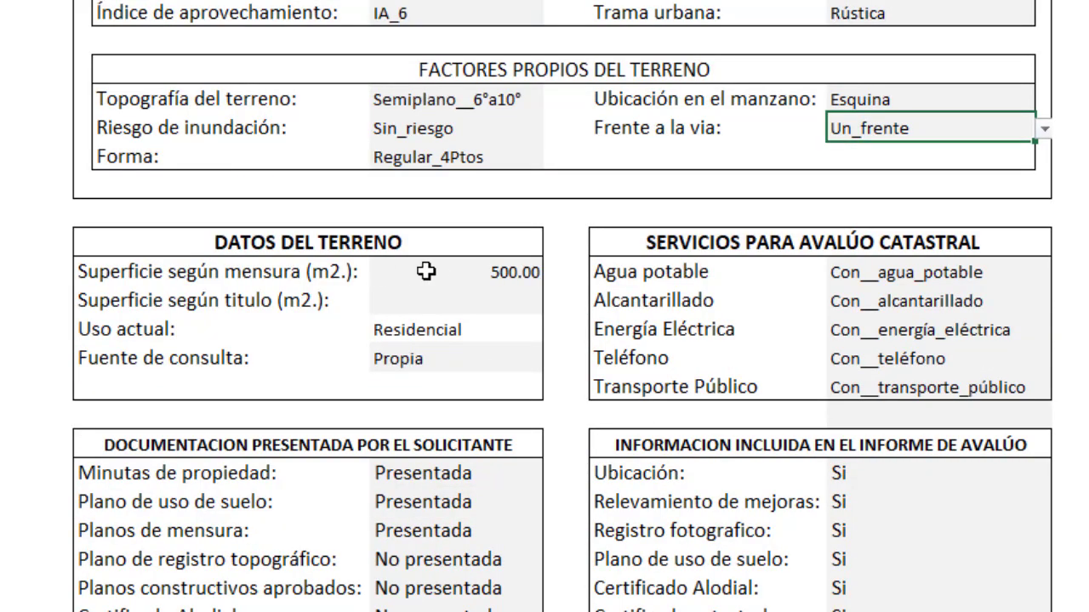
{"action": "left_click", "coordinate": [470, 274]}
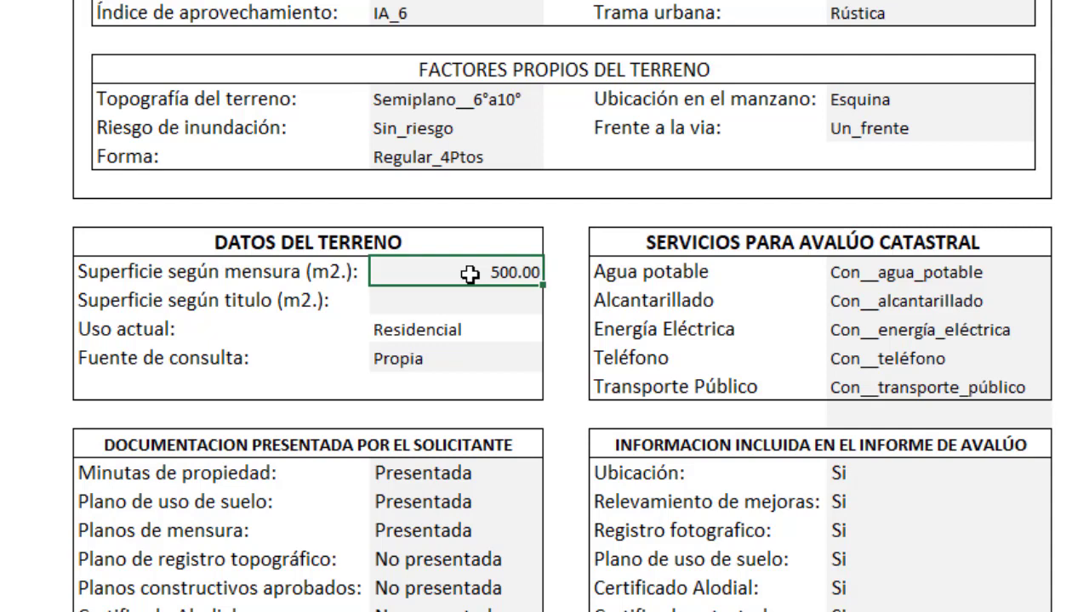
{"action": "type", "text": "250"}
{"action": "left_click", "coordinate": [486, 299]}
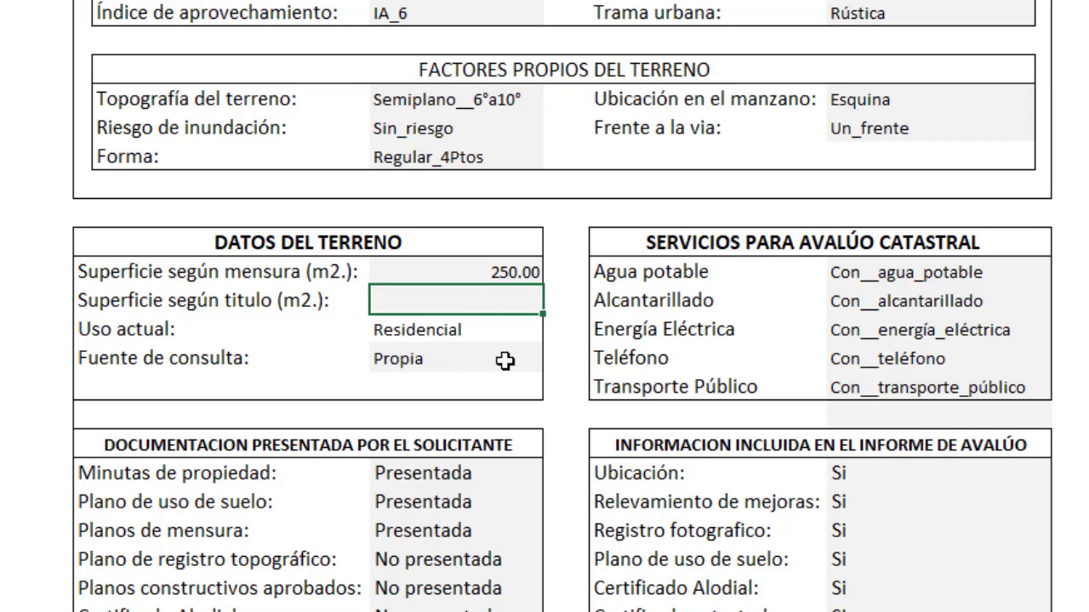
{"action": "type", "text": "255"}
{"action": "key", "text": "Return"}
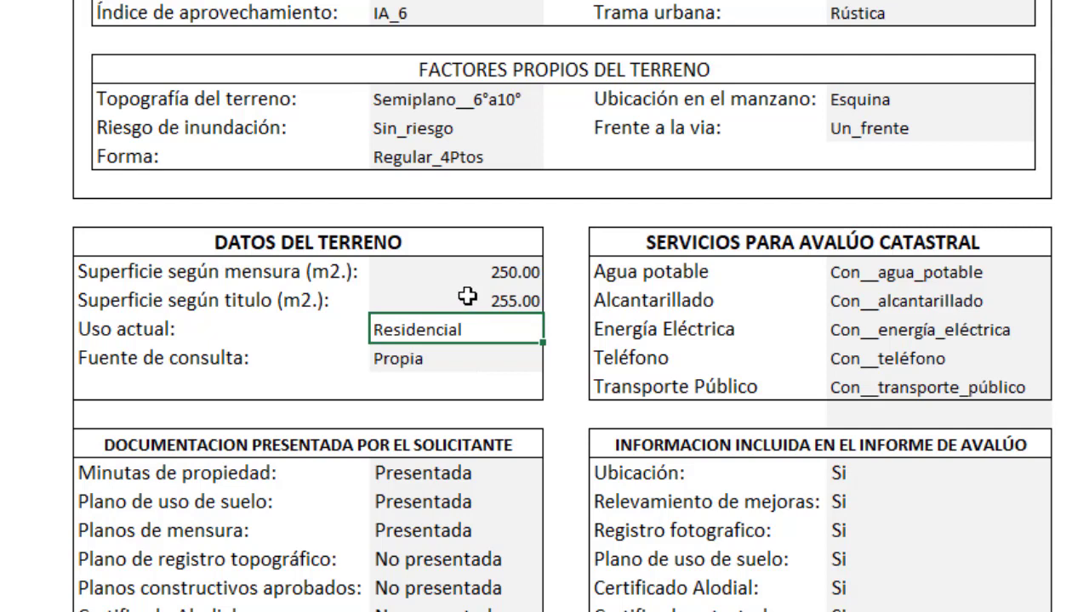
- Examine Fuente de consulta and the Servicios para Avalúo Catastral entries, including the options for Agua potable
{"action": "left_click", "coordinate": [477, 359]}
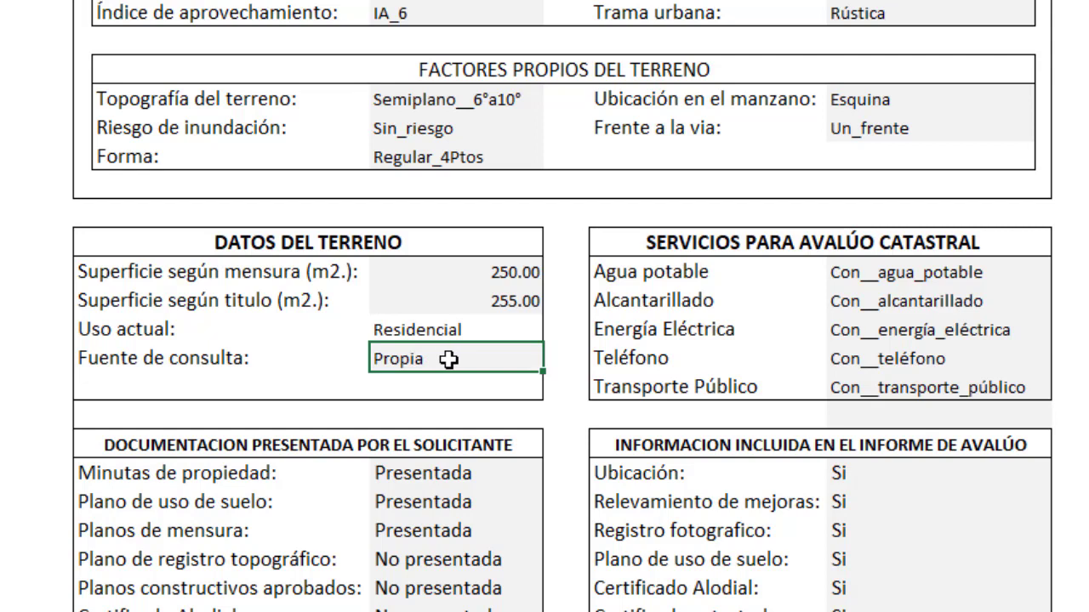
{"action": "left_click", "coordinate": [963, 279]}
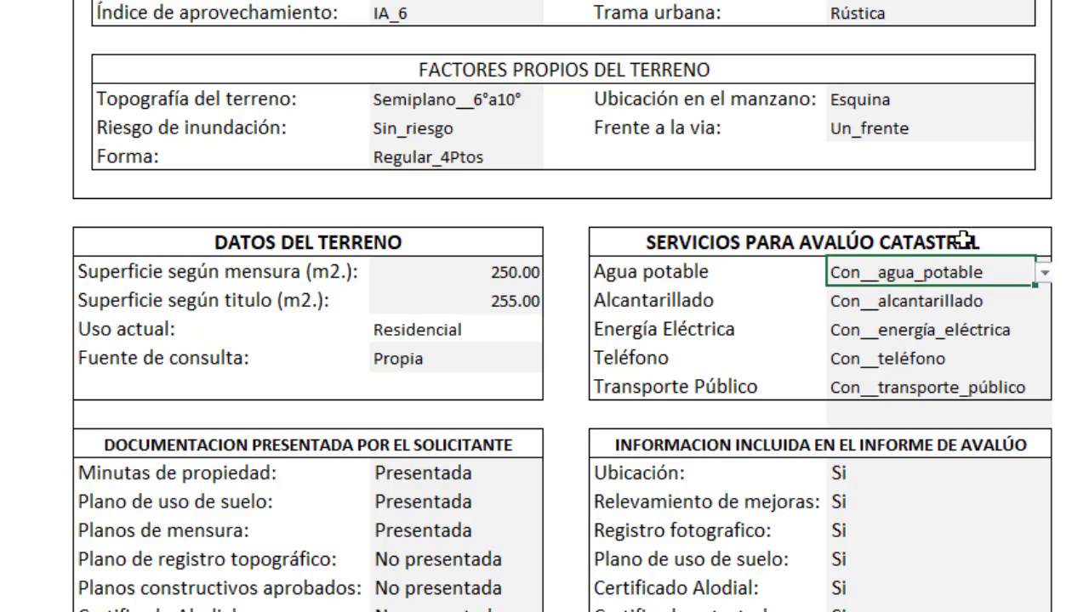
{"action": "left_click_drag", "start_coordinate": [952, 242], "coordinate": [961, 387]}
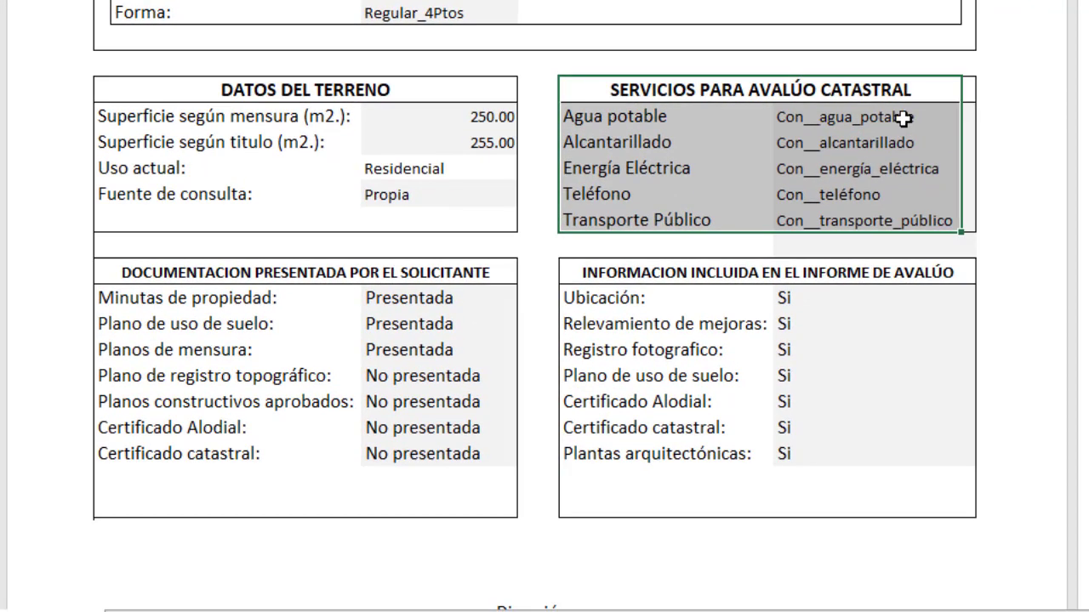
{"action": "left_click", "coordinate": [927, 139]}
{"action": "left_click", "coordinate": [968, 117]}
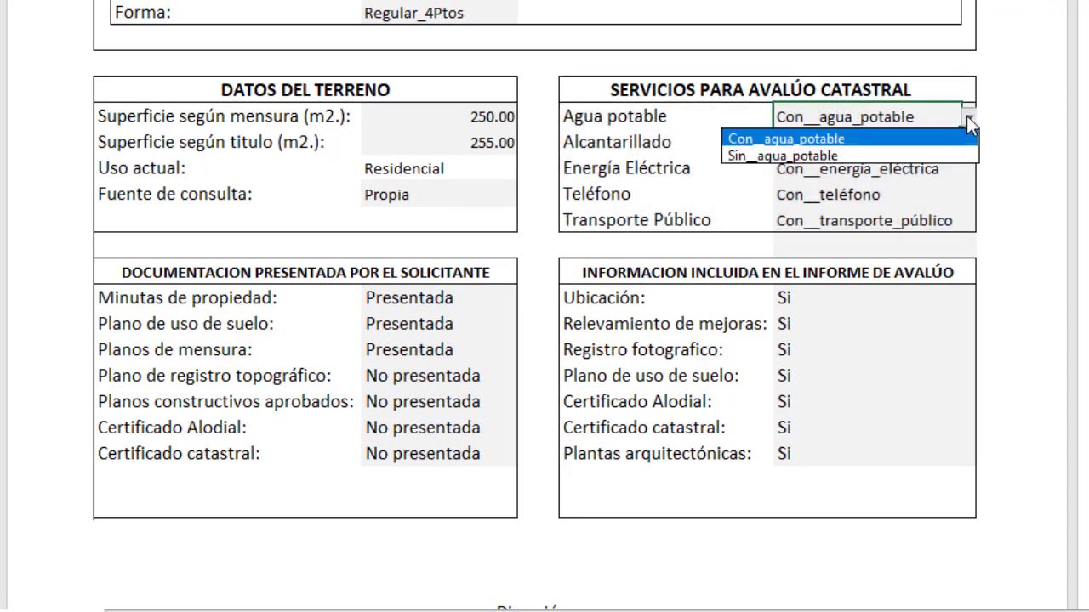
{"action": "left_click", "coordinate": [968, 116]}
{"action": "left_click", "coordinate": [807, 145]}
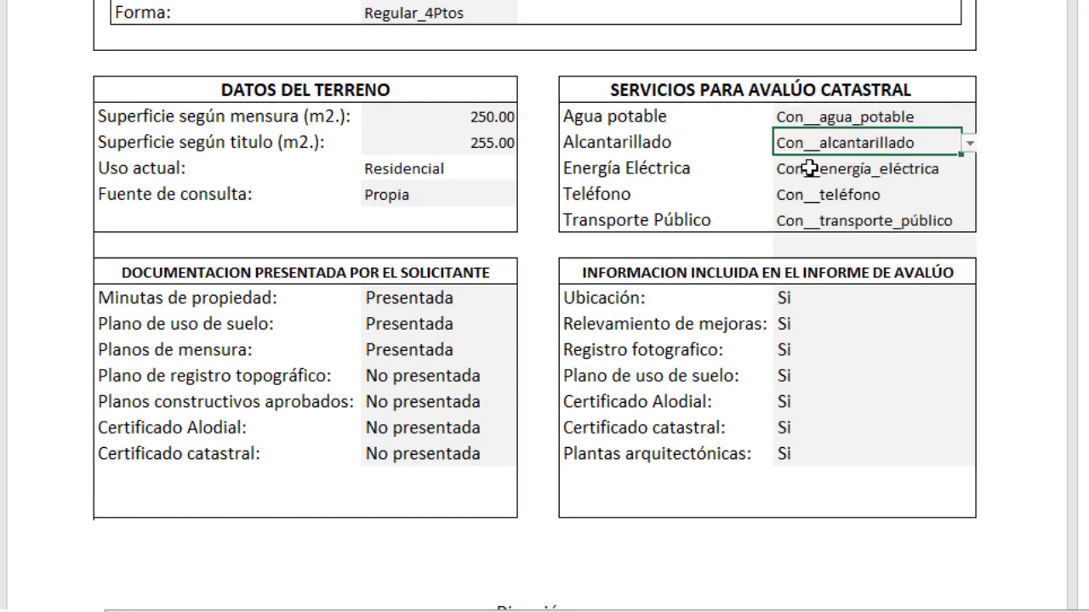
{"action": "left_click", "coordinate": [806, 168]}
{"action": "left_click", "coordinate": [791, 195]}
{"action": "left_click", "coordinate": [819, 219]}
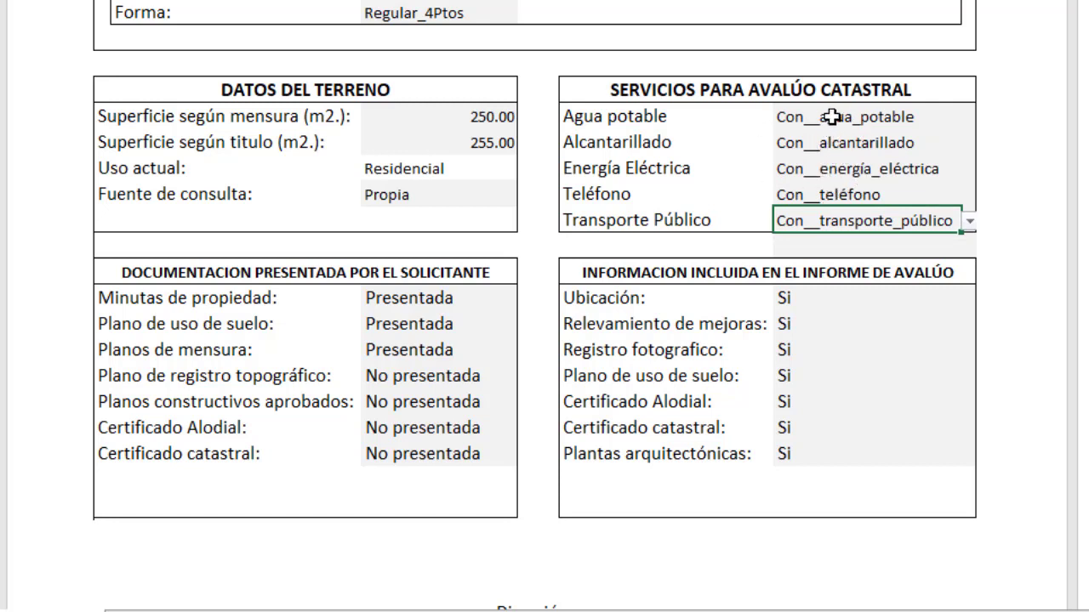
- Review the first entries of the documentation presented by the applicant and set Planos de mensura to No presentada
{"action": "left_click", "coordinate": [421, 300]}
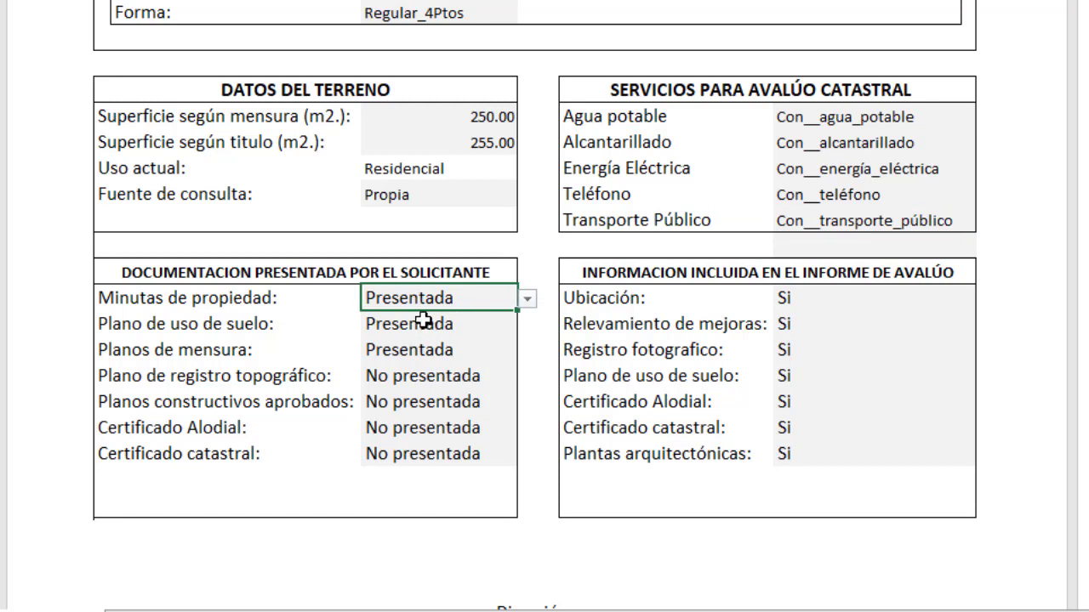
{"action": "left_click", "coordinate": [136, 297]}
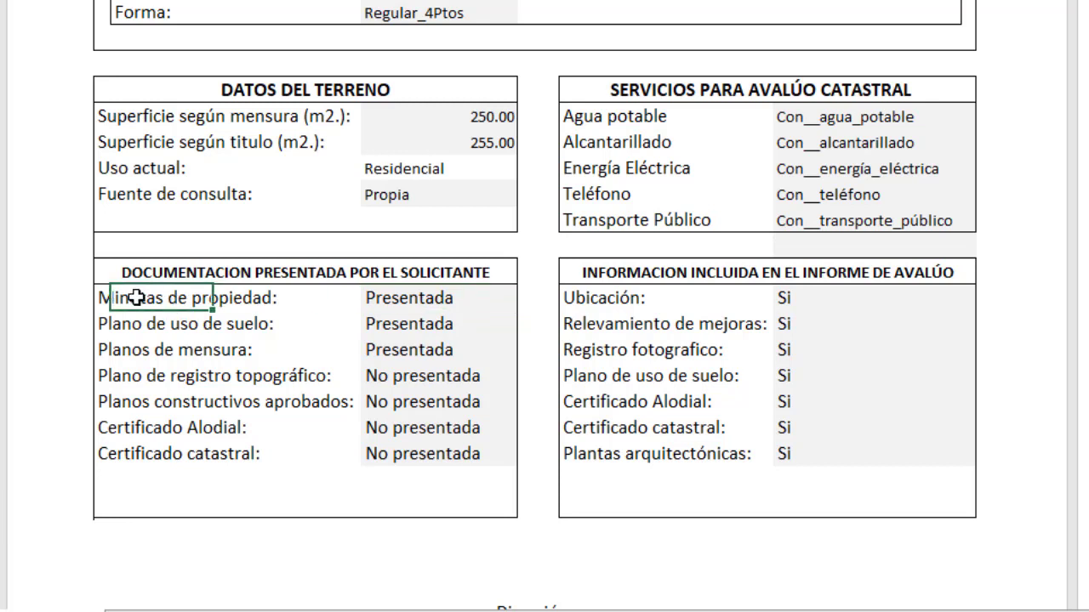
{"action": "left_click", "coordinate": [422, 306]}
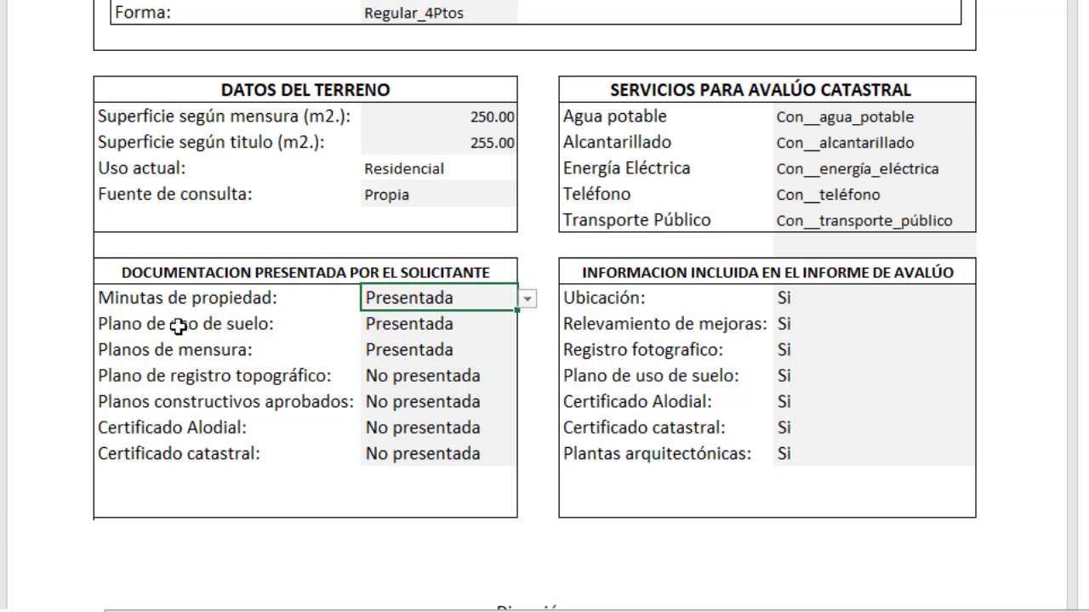
{"action": "left_click", "coordinate": [178, 326]}
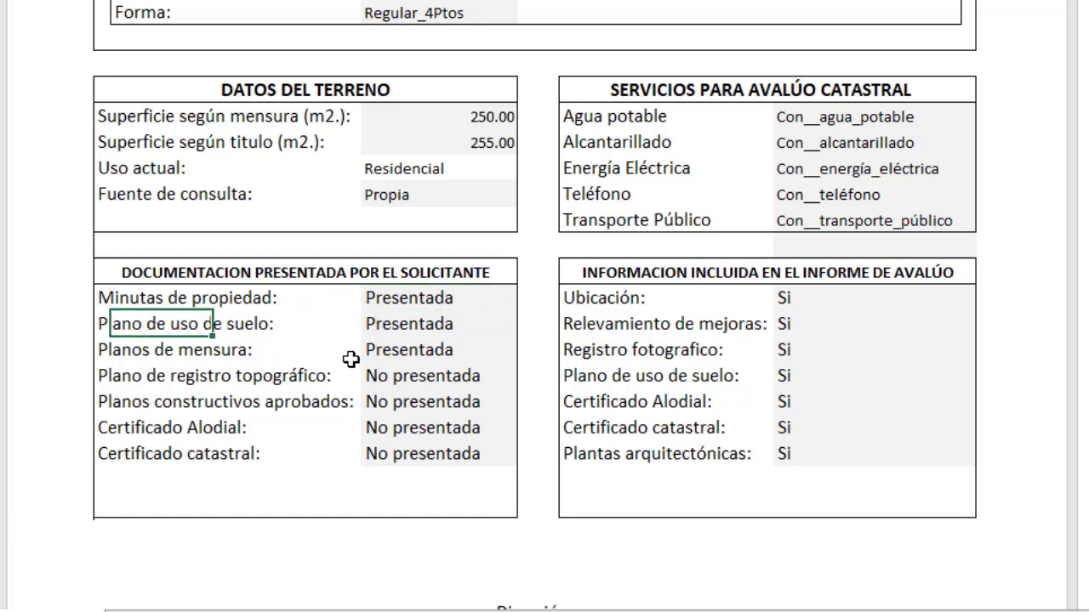
{"action": "left_click", "coordinate": [445, 331]}
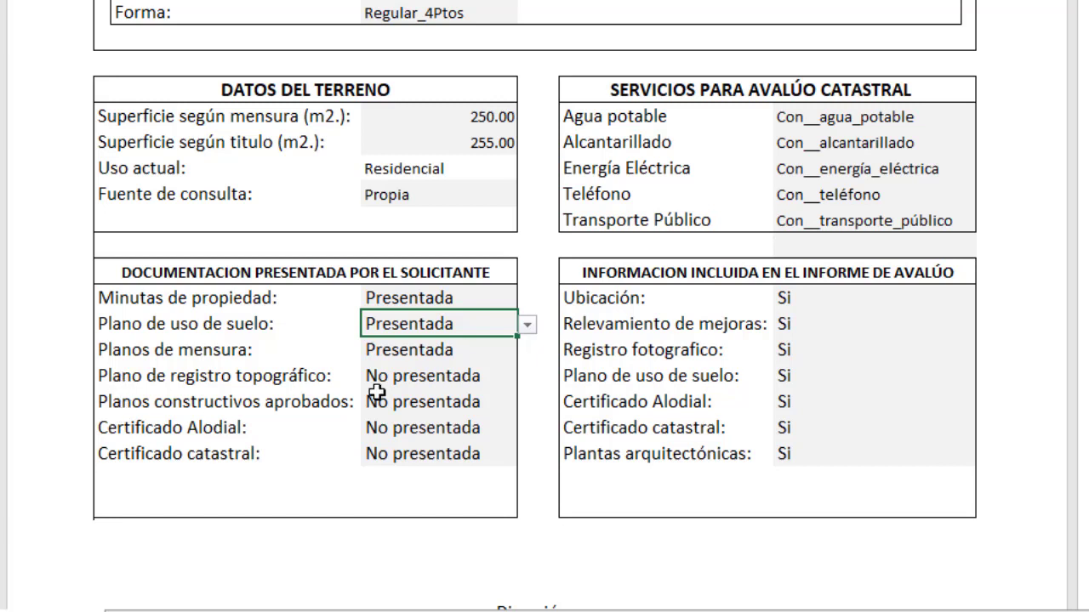
{"action": "left_click", "coordinate": [124, 353]}
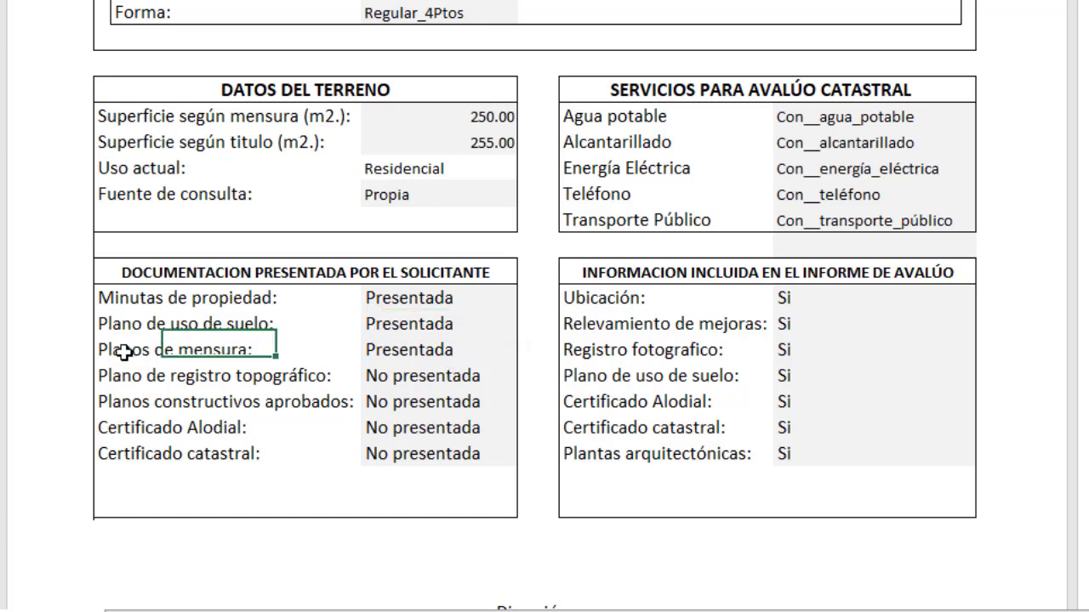
{"action": "left_click", "coordinate": [425, 352]}
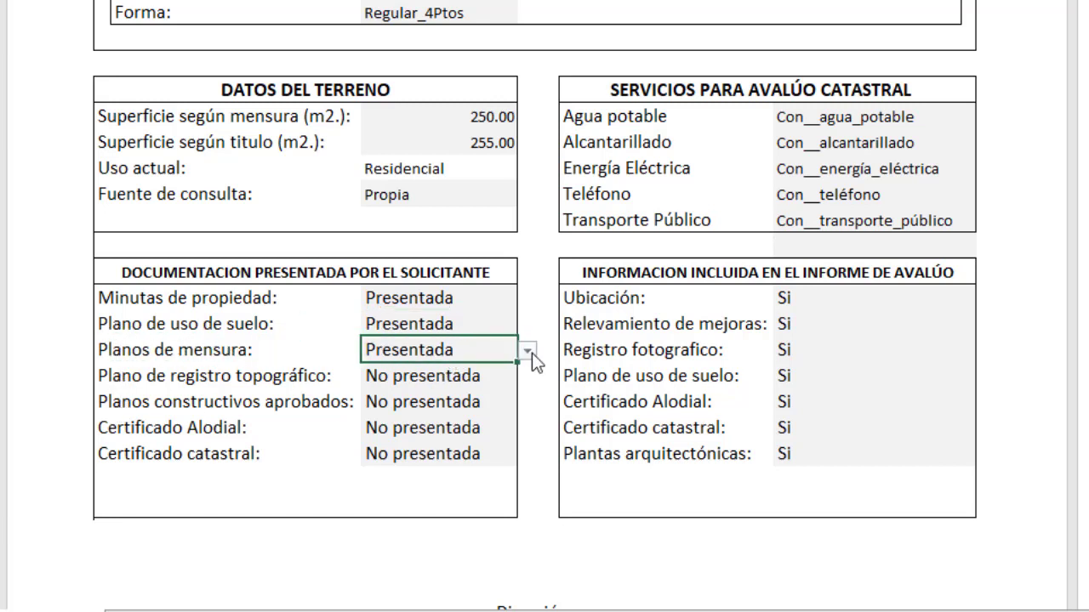
{"action": "left_click", "coordinate": [528, 351]}
{"action": "left_click", "coordinate": [389, 371]}
{"action": "left_click", "coordinate": [420, 377]}
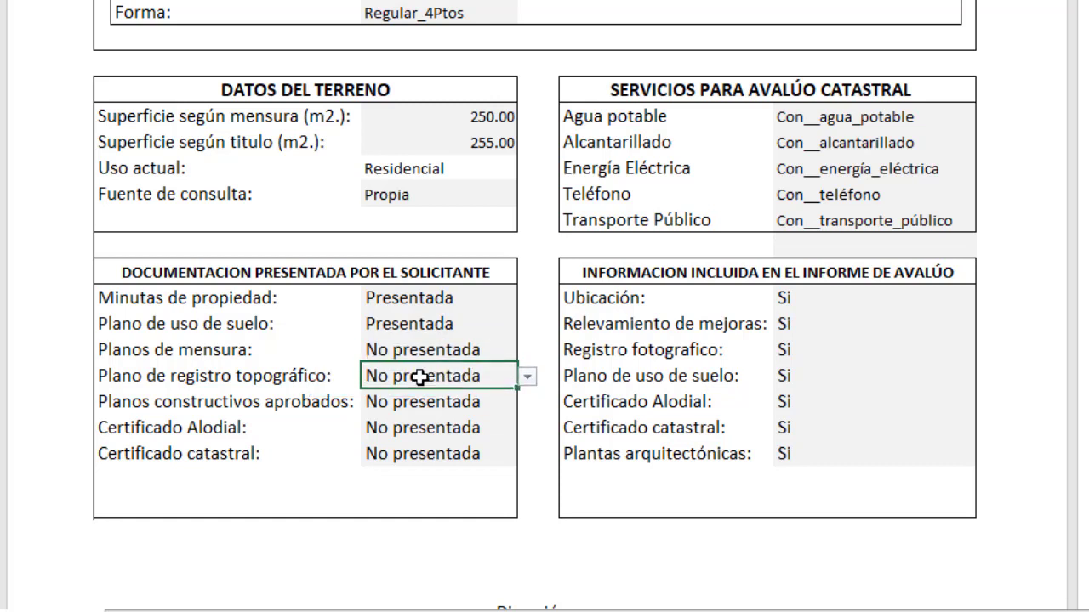
- Add the label "Otro documento:" in the empty row below Certificado catastral in the applicant's documentation table
{"action": "left_click_drag", "start_coordinate": [460, 273], "coordinate": [449, 498]}
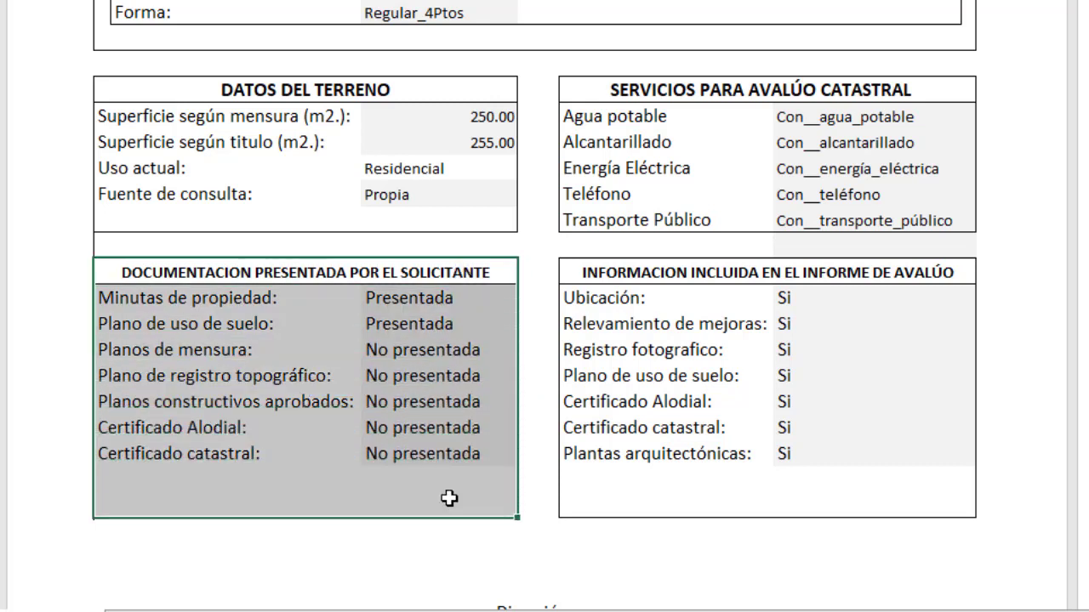
{"action": "left_click", "coordinate": [423, 351]}
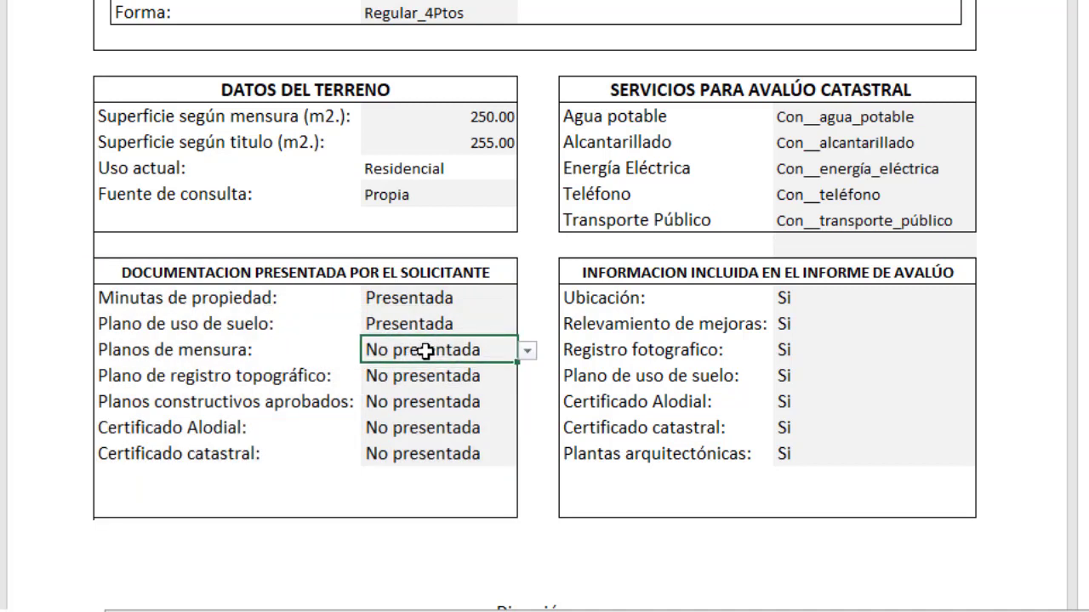
{"action": "left_click_drag", "start_coordinate": [178, 271], "coordinate": [180, 502]}
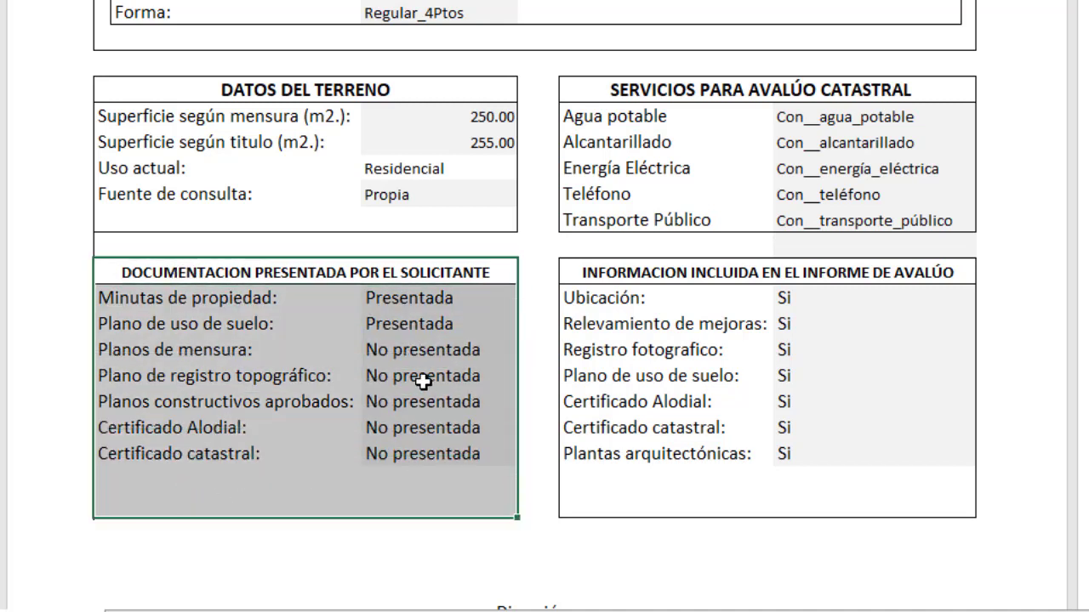
{"action": "left_click", "coordinate": [139, 472]}
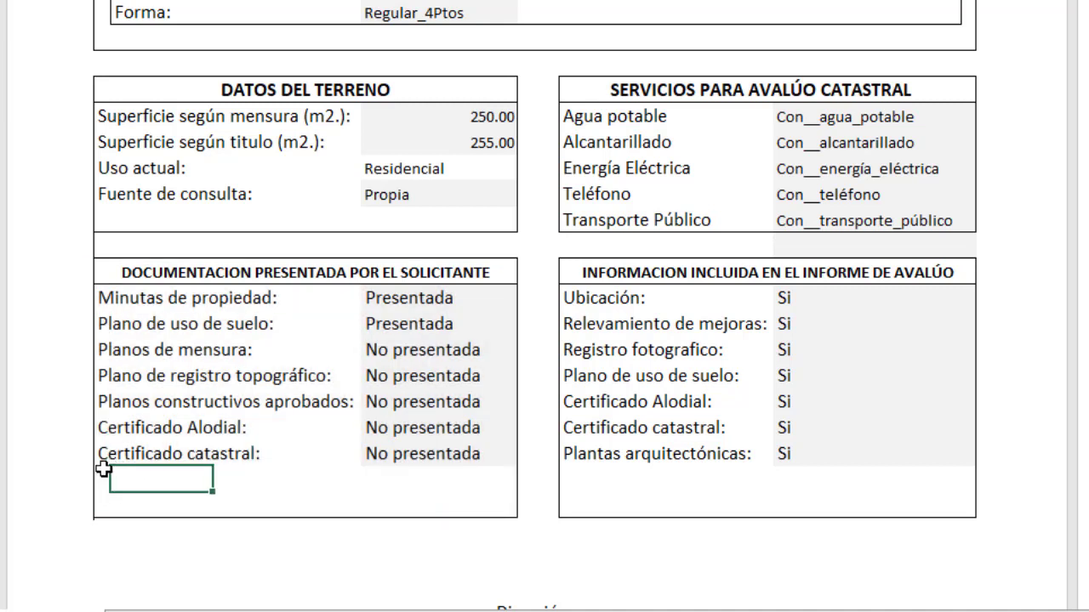
{"action": "left_click", "coordinate": [103, 470]}
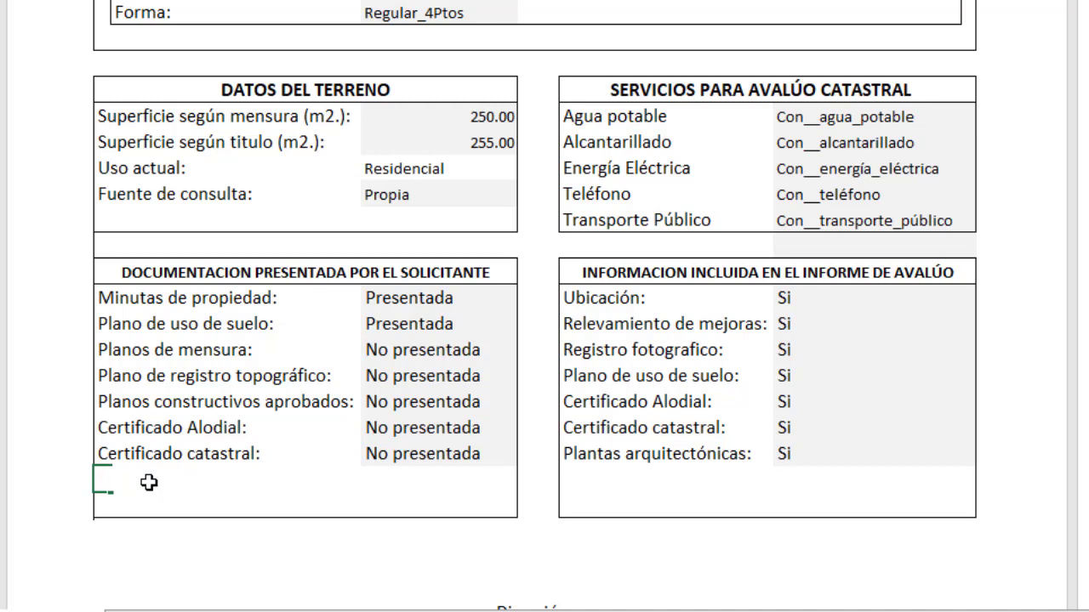
{"action": "left_click", "coordinate": [395, 480]}
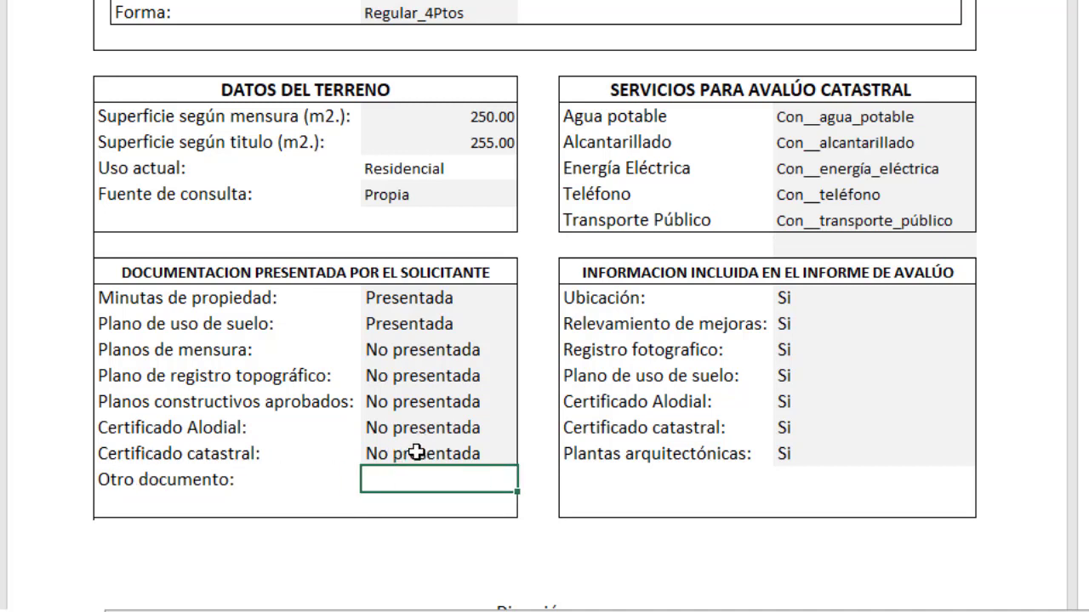
- Copy the Certificado catastral entry cell into the Otro documento row and check its dropdown options
{"action": "left_click", "coordinate": [414, 451]}
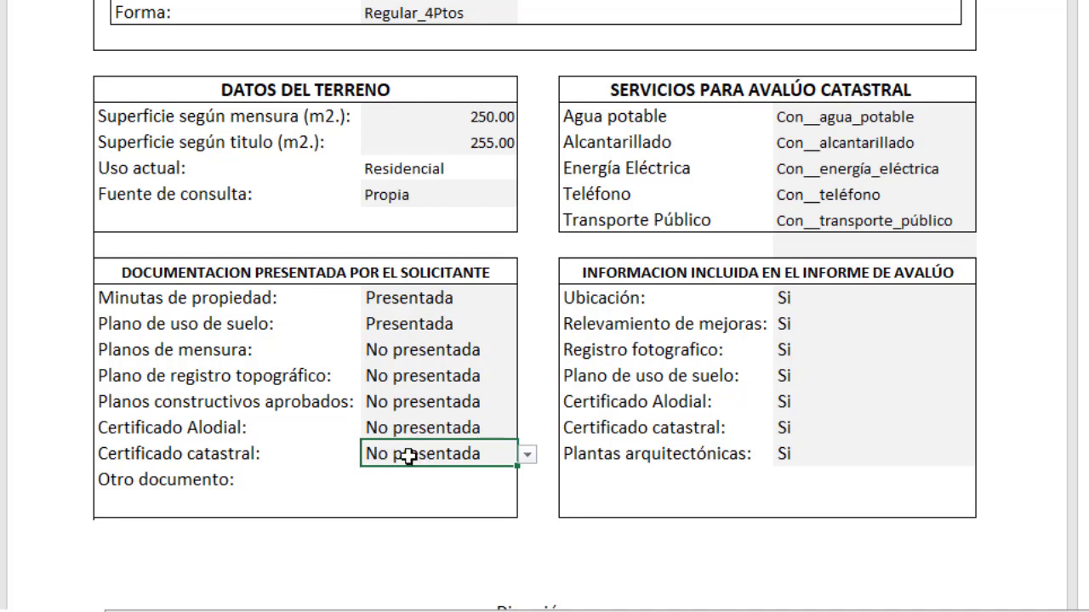
{"action": "key", "text": "ctrl+c"}
{"action": "left_click", "coordinate": [400, 480]}
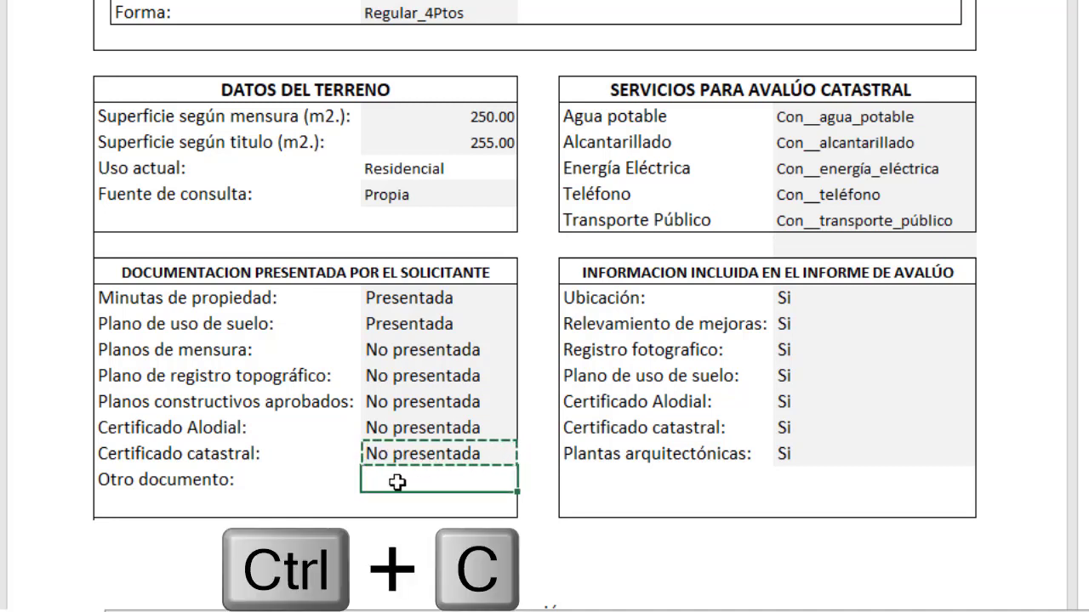
{"action": "key", "text": "ctrl+v"}
{"action": "left_click", "coordinate": [527, 481]}
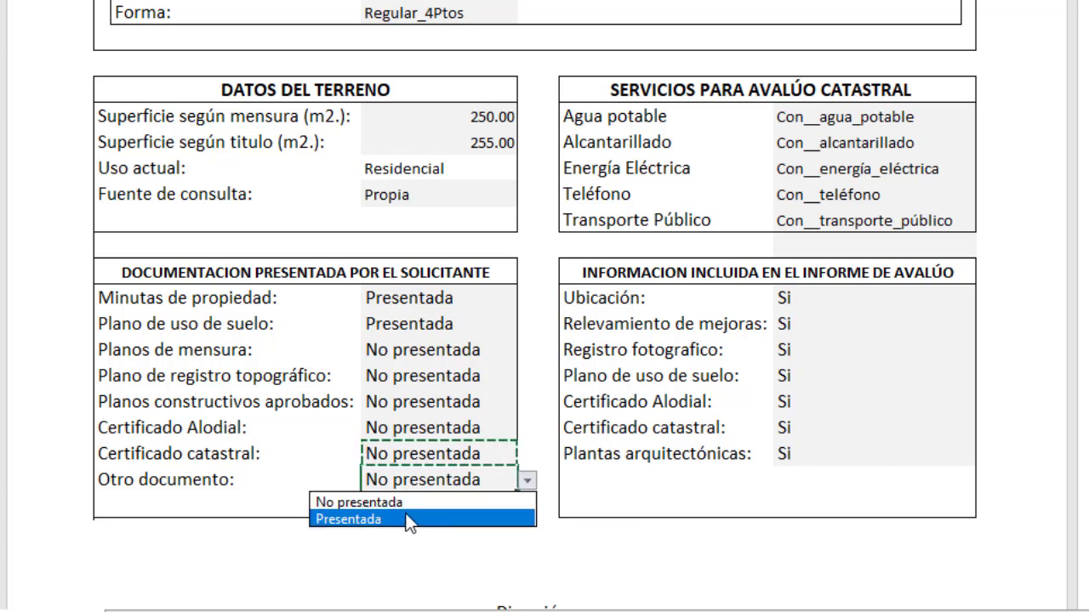
{"action": "left_click", "coordinate": [438, 431]}
- Empty the Otro documento entry cell and clear all of its data validation settings
{"action": "left_click", "coordinate": [382, 480]}
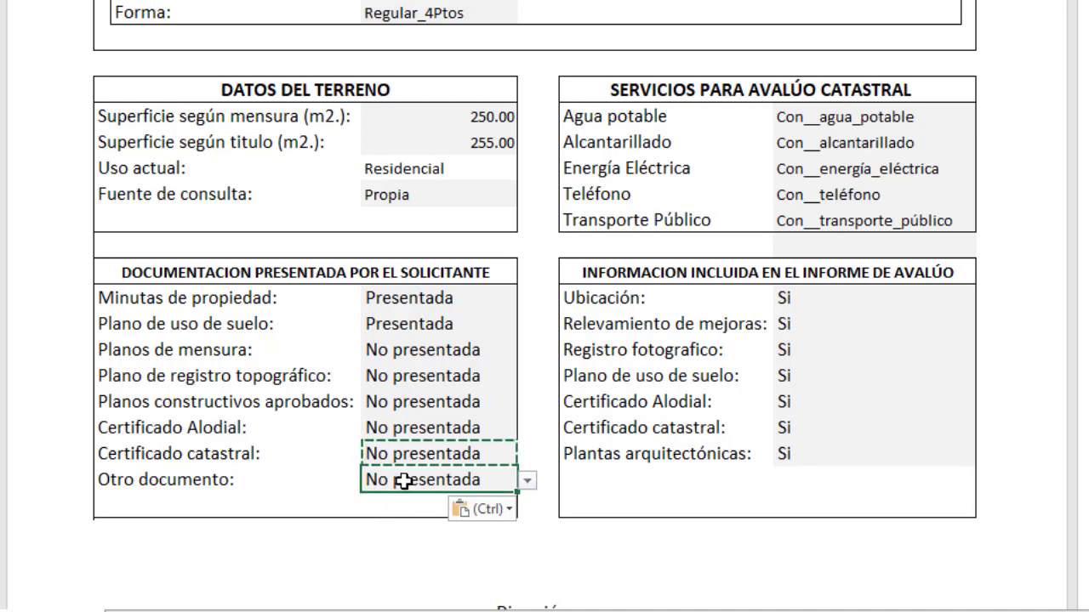
{"action": "key", "text": "Delete"}
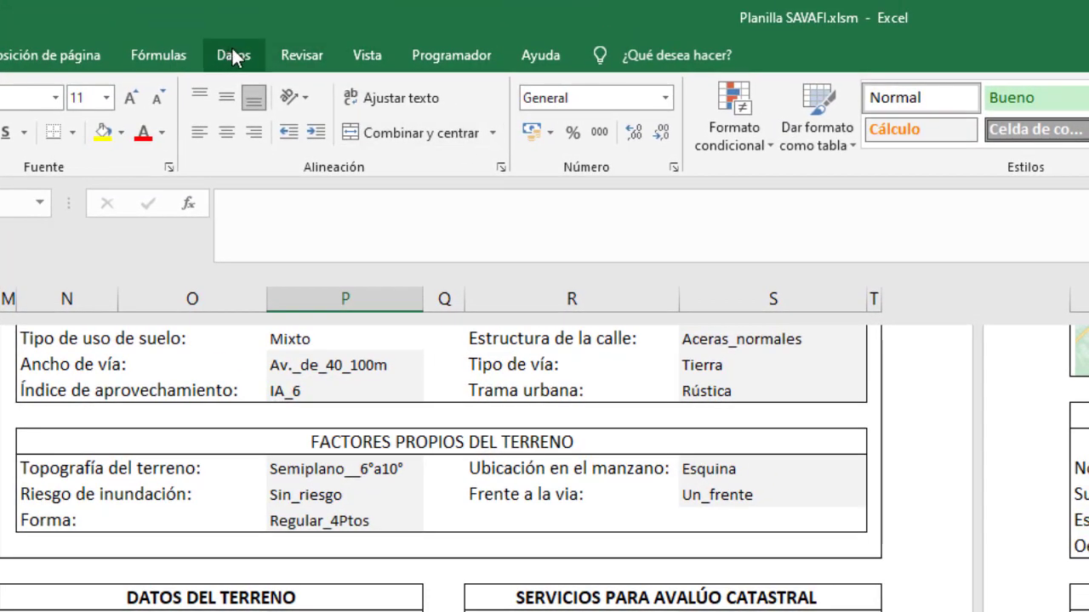
{"action": "left_click", "coordinate": [231, 53]}
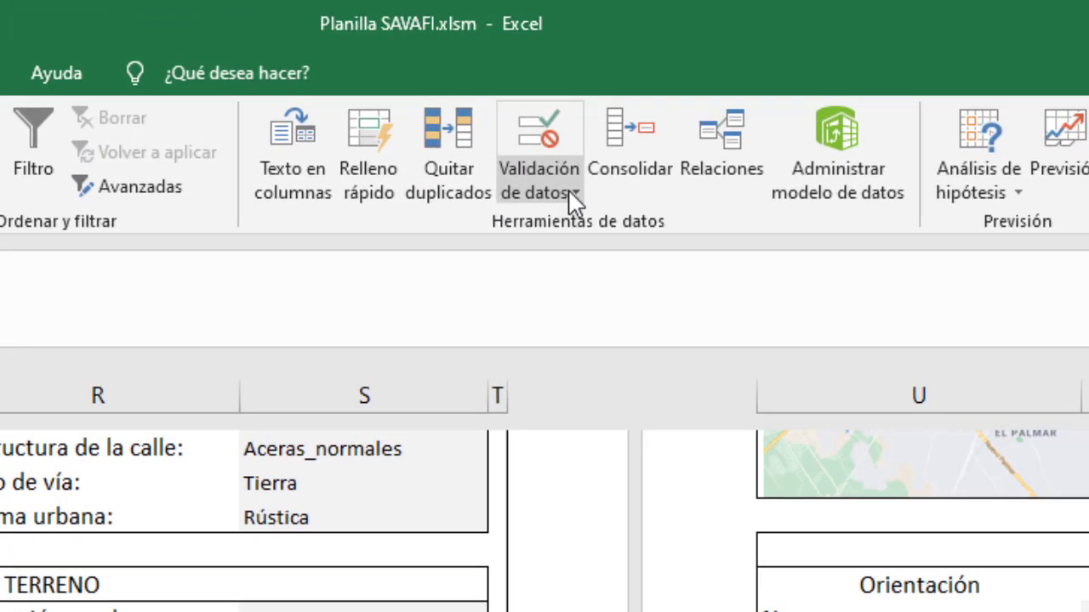
{"action": "left_click", "coordinate": [668, 181]}
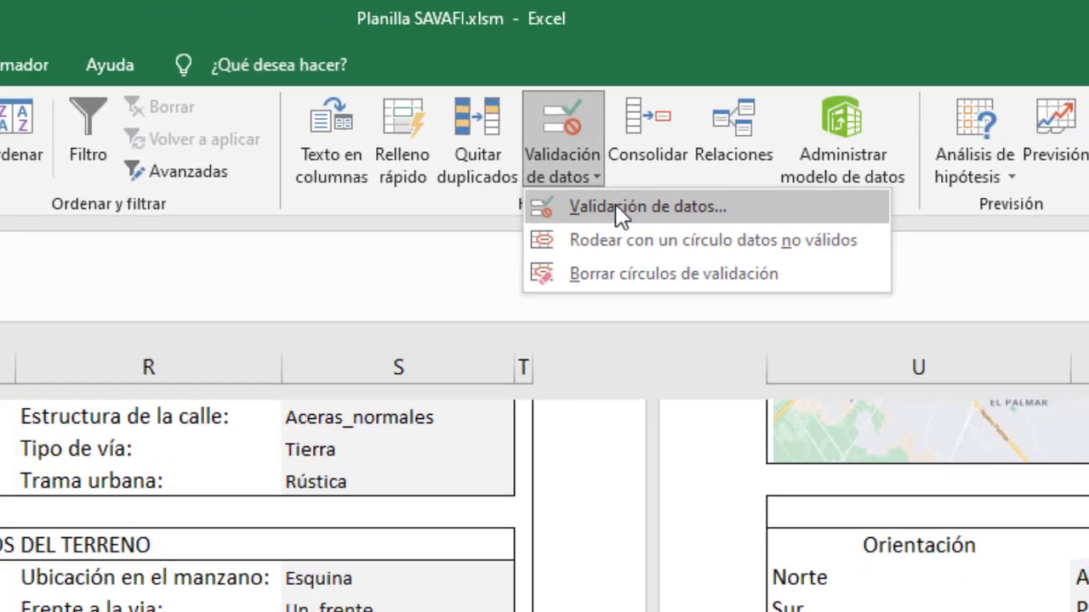
{"action": "left_click", "coordinate": [595, 223]}
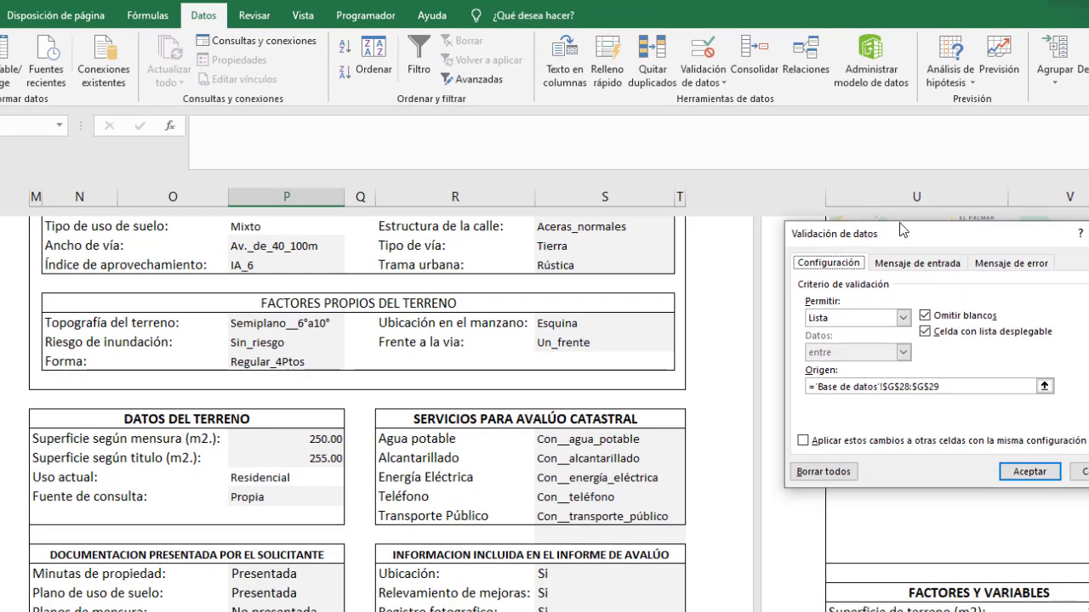
{"action": "left_click_drag", "start_coordinate": [903, 229], "coordinate": [256, 232]}
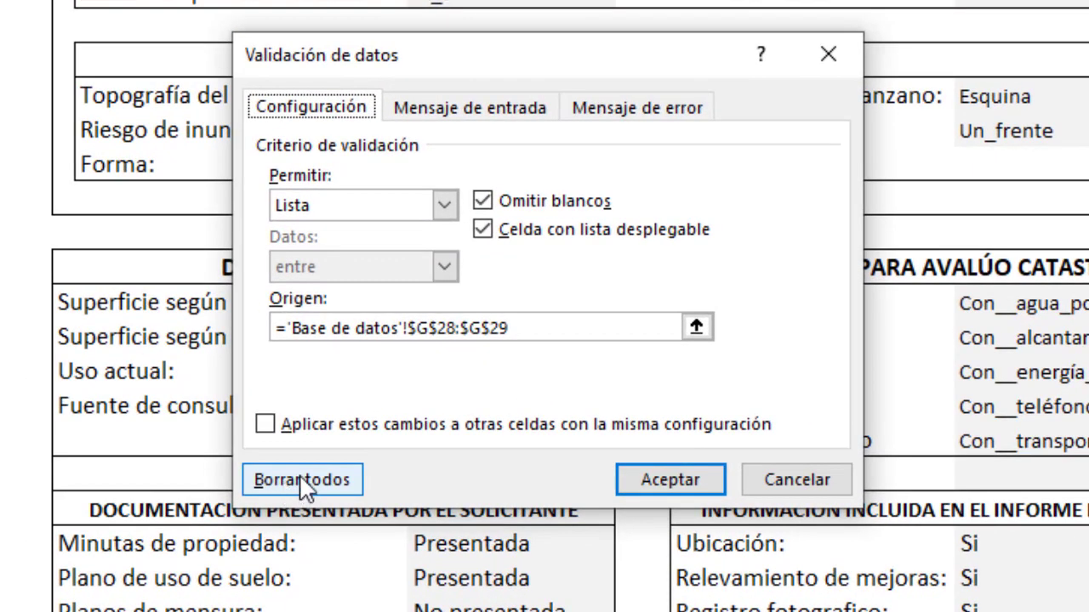
{"action": "left_click", "coordinate": [306, 481]}
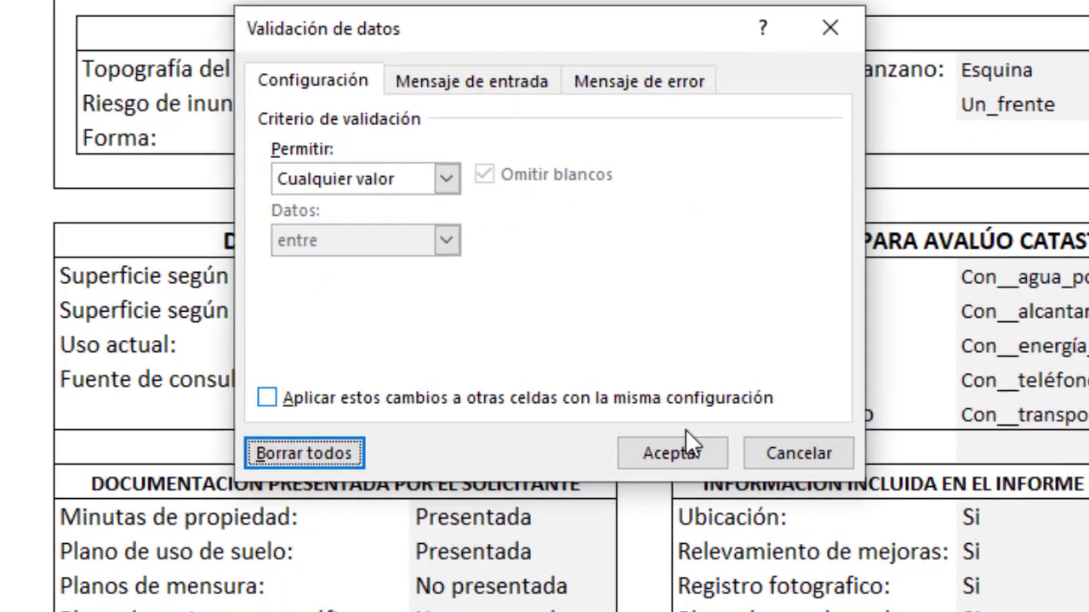
{"action": "left_click", "coordinate": [691, 443]}
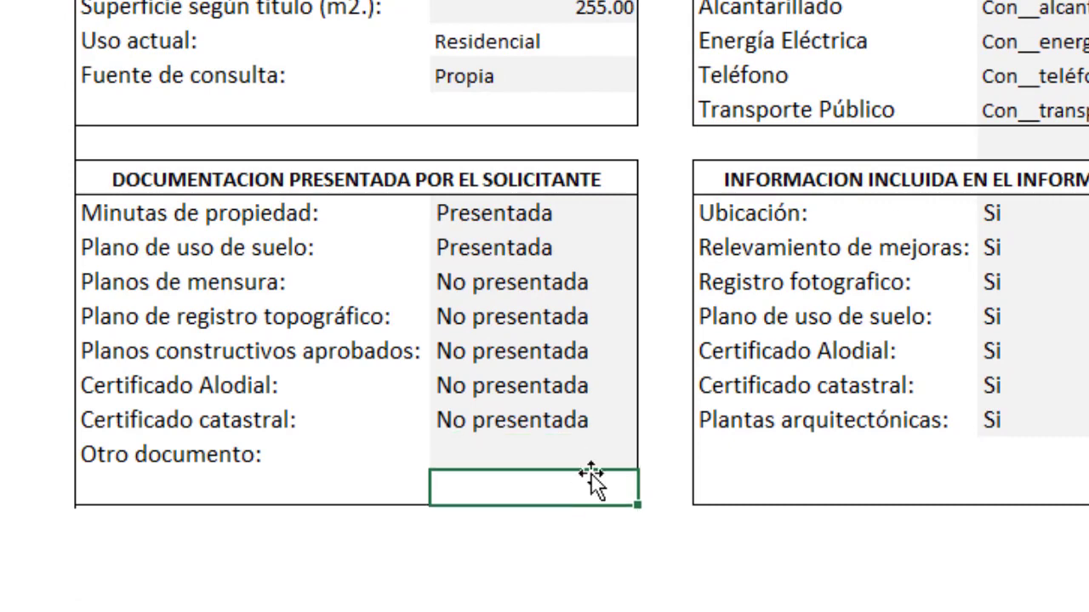
- Set the Otro documento entry cell to no fill
{"action": "left_click", "coordinate": [276, 457]}
{"action": "left_click", "coordinate": [525, 457]}
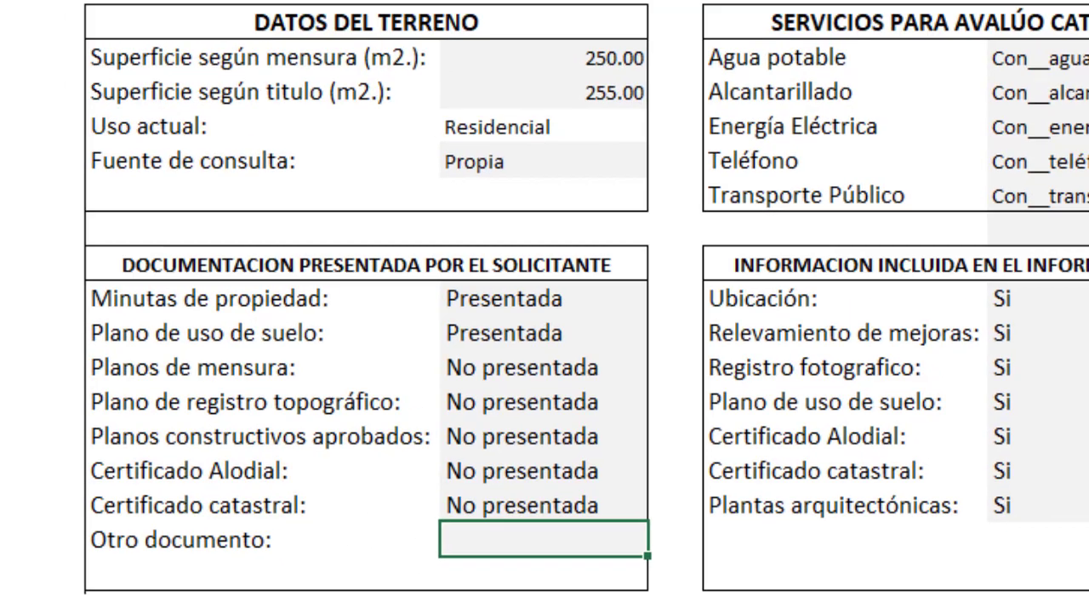
{"action": "left_click", "coordinate": [328, 106]}
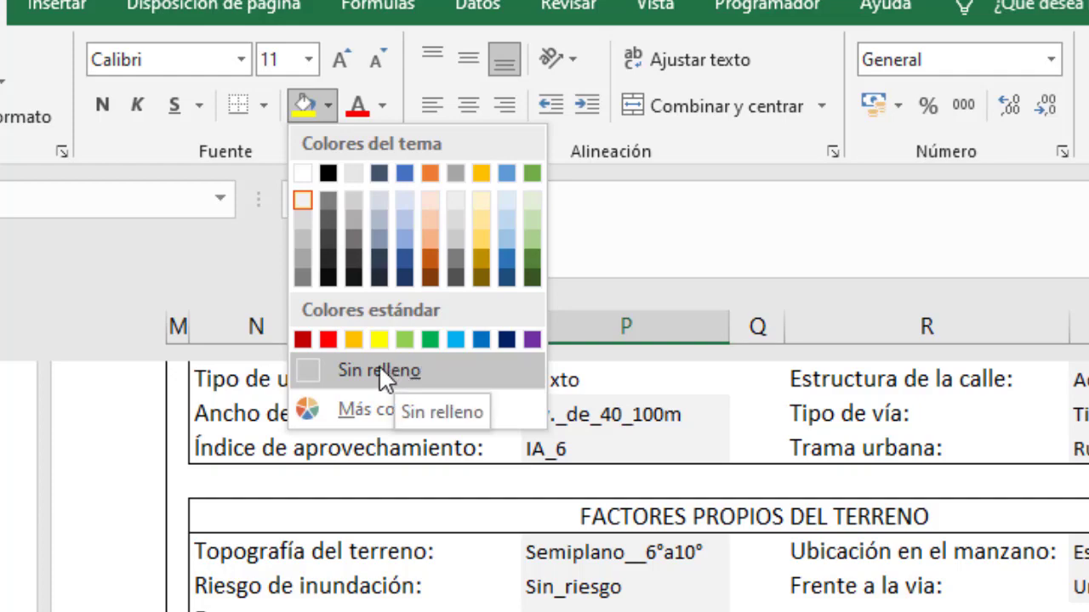
{"action": "left_click", "coordinate": [379, 371]}
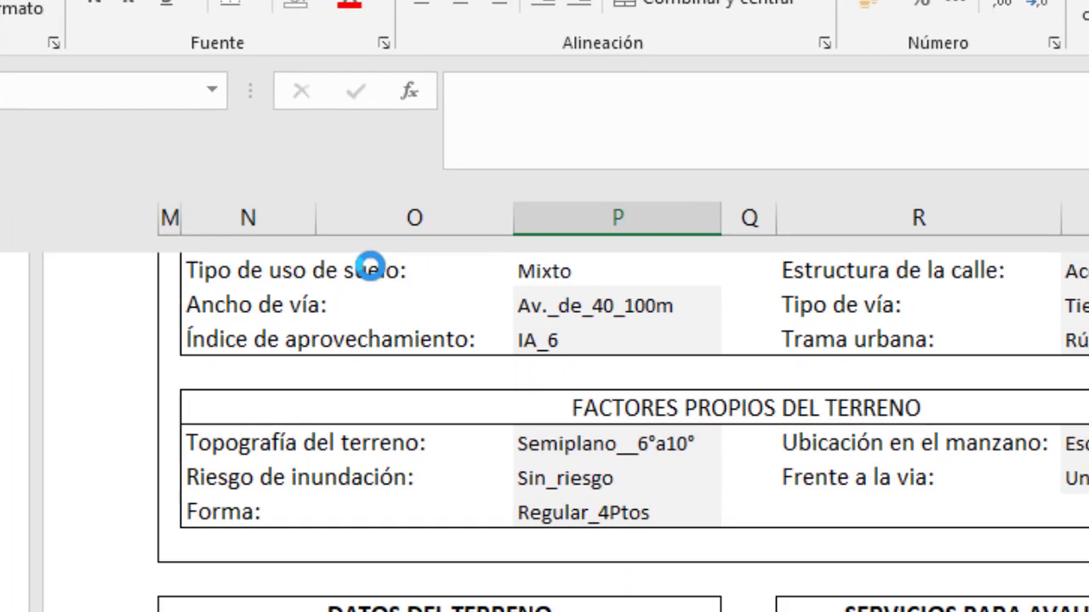
- Delete the Otro documento label from the applicant's documentation table
{"action": "left_click", "coordinate": [259, 482]}
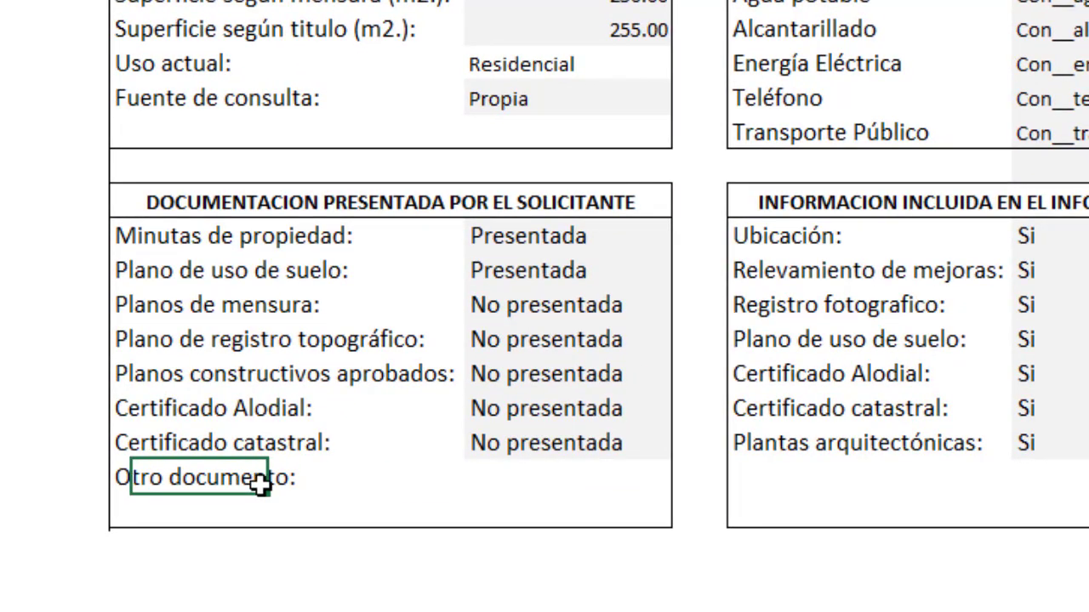
{"action": "left_click", "coordinate": [119, 480]}
{"action": "key", "text": "Delete"}
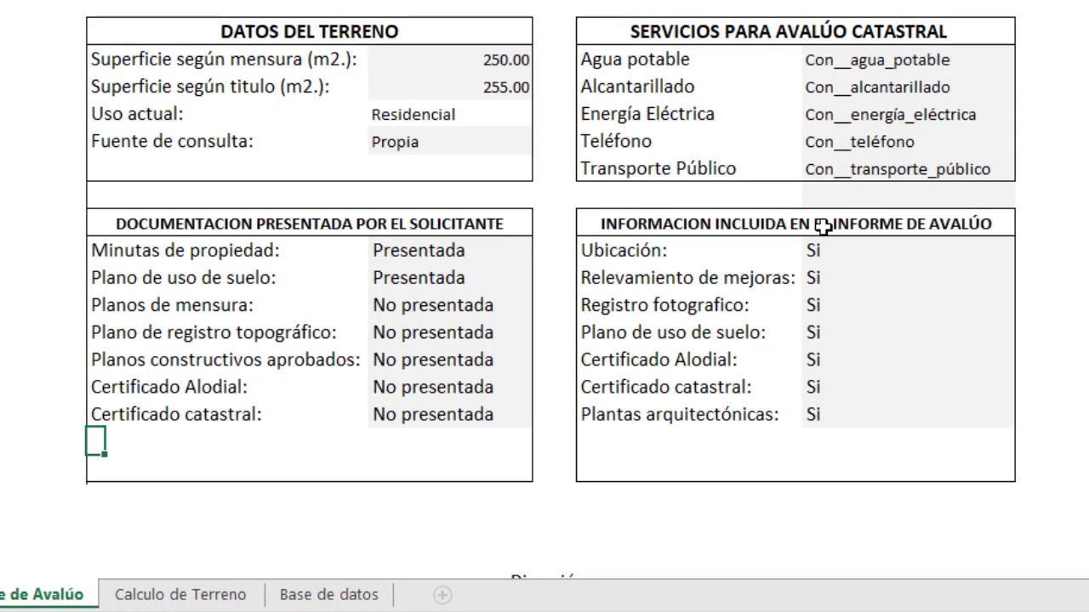
- Set Certificado Alodial and Certificado catastral to No in the information included in the valuation report
{"action": "mouse_move", "coordinate": [767, 223]}
{"action": "left_mouse_down"}
{"action": "mouse_move", "coordinate": [756, 448]}
{"action": "mouse_move", "coordinate": [703, 416]}
{"action": "left_mouse_up"}
{"action": "left_click", "coordinate": [821, 376]}
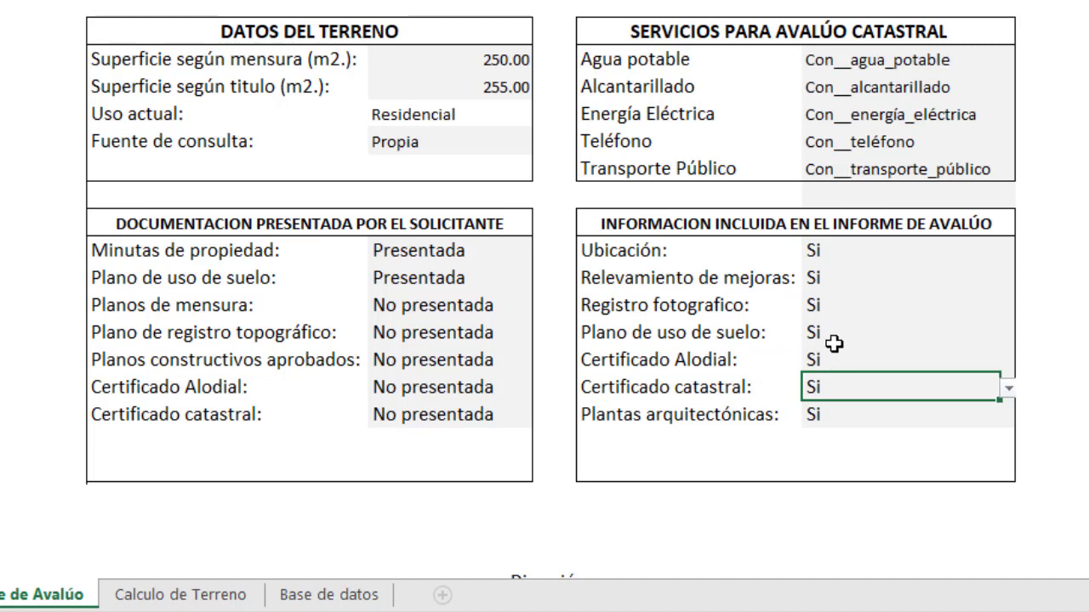
{"action": "left_click", "coordinate": [842, 359]}
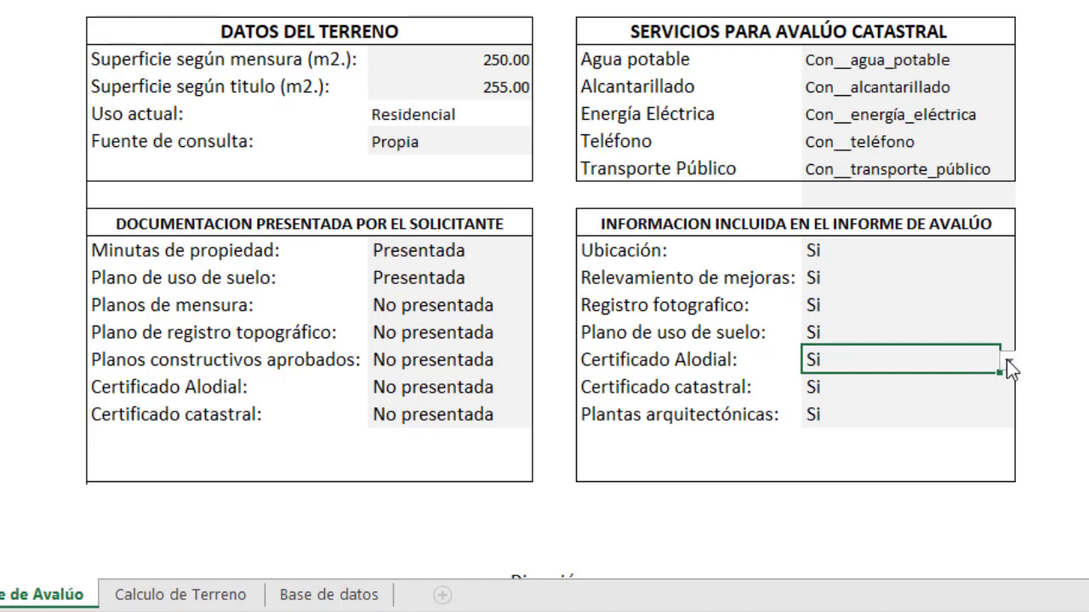
{"action": "left_click", "coordinate": [1006, 359]}
{"action": "left_click", "coordinate": [840, 398]}
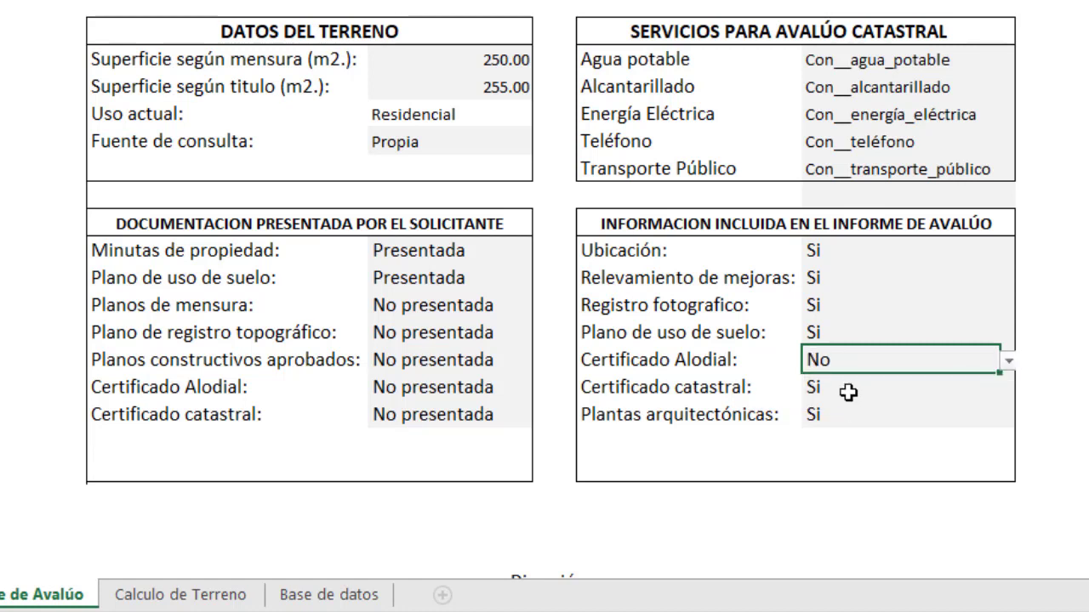
{"action": "left_click", "coordinate": [975, 392]}
{"action": "left_click", "coordinate": [1008, 388]}
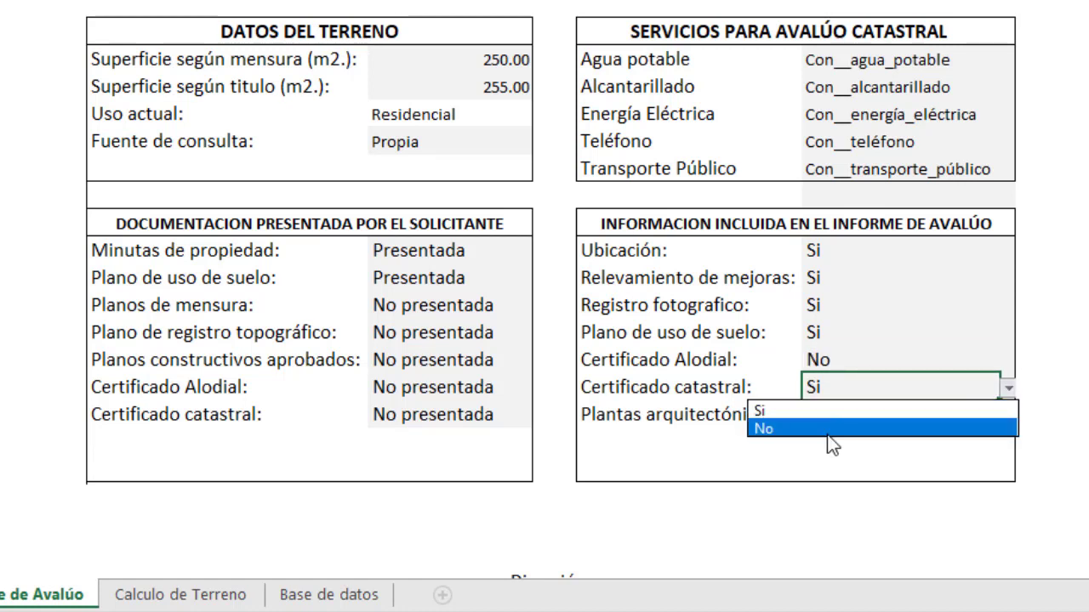
{"action": "left_click", "coordinate": [825, 428]}
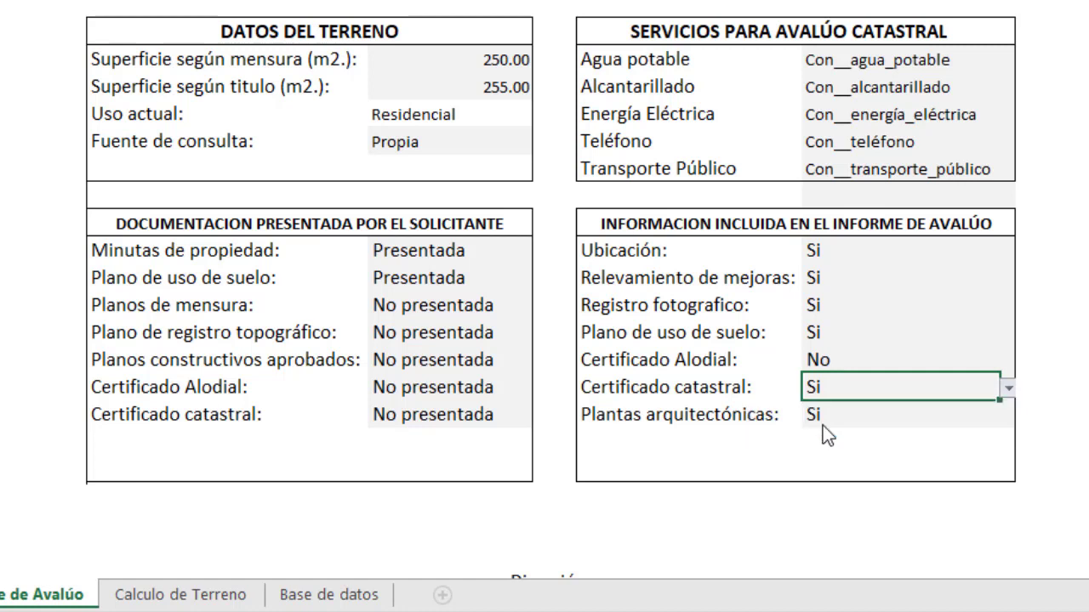
- Set Plantas arquitectónicas to No in the information included in the valuation report
{"action": "left_click", "coordinate": [879, 415]}
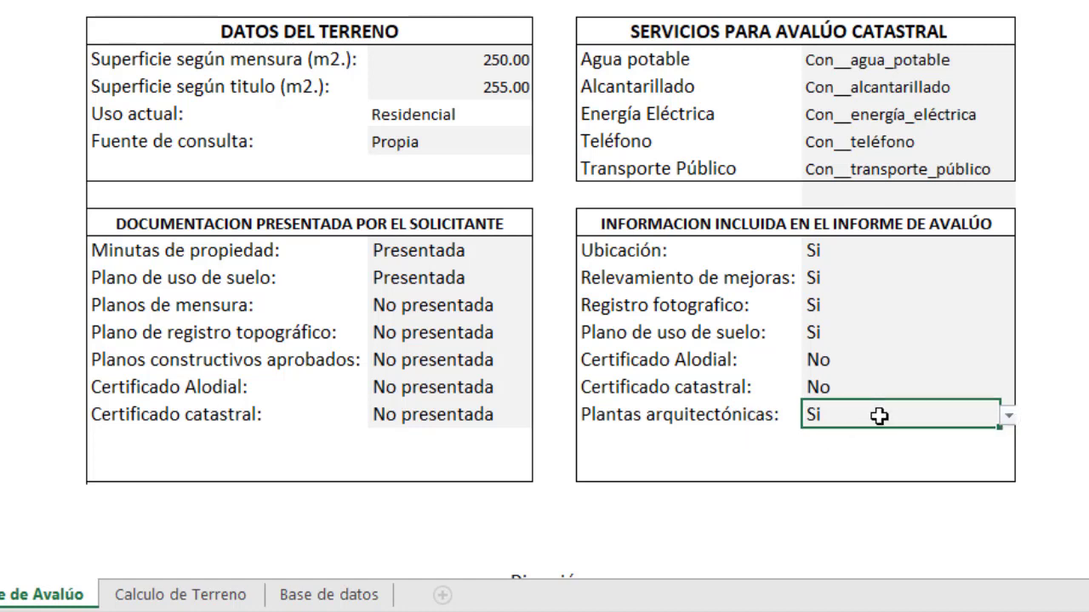
{"action": "left_click", "coordinate": [1007, 415]}
{"action": "left_click", "coordinate": [799, 457]}
{"action": "key", "text": "Return"}
{"action": "left_click", "coordinate": [850, 415]}
{"action": "left_click", "coordinate": [842, 279]}
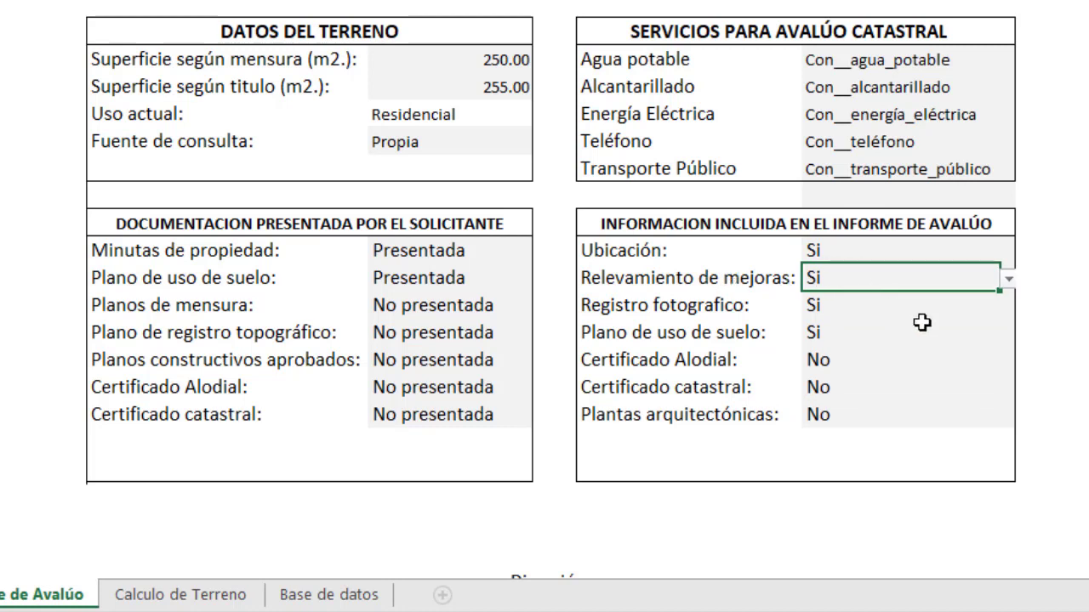
- Review the zone factors, land factors, land data and services sections of the valuation report
{"action": "scroll", "coordinate": [546, 249], "scroll_direction": "up", "scroll_amount": 1}
{"action": "scroll", "coordinate": [595, 234], "scroll_direction": "up", "scroll_amount": 3}
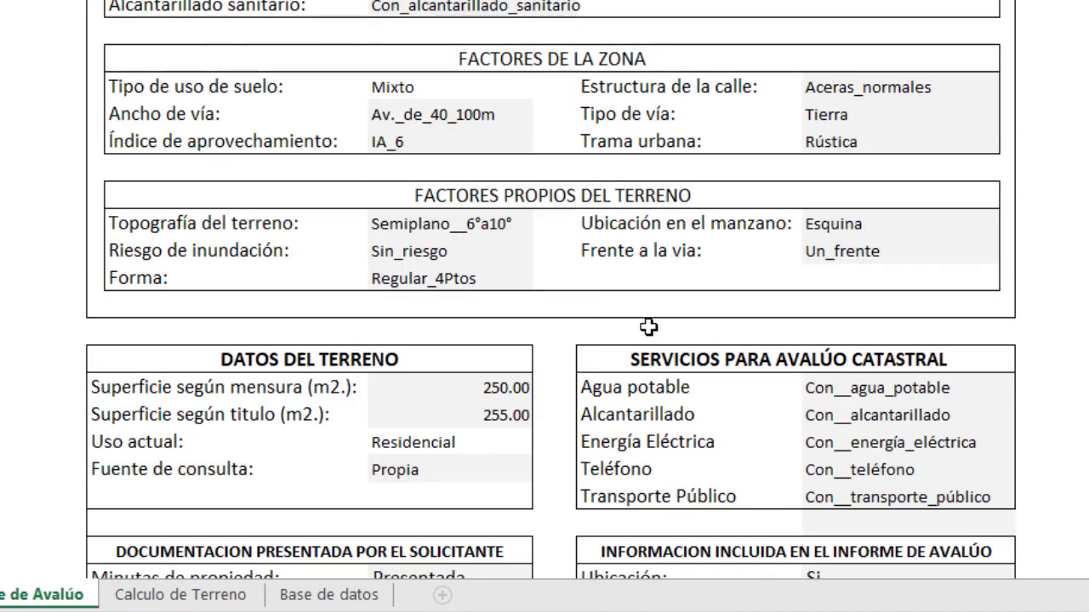
{"action": "scroll", "coordinate": [734, 8], "scroll_direction": "up", "scroll_amount": 3}
{"action": "scroll", "coordinate": [620, 114], "scroll_direction": "down", "scroll_amount": 5}
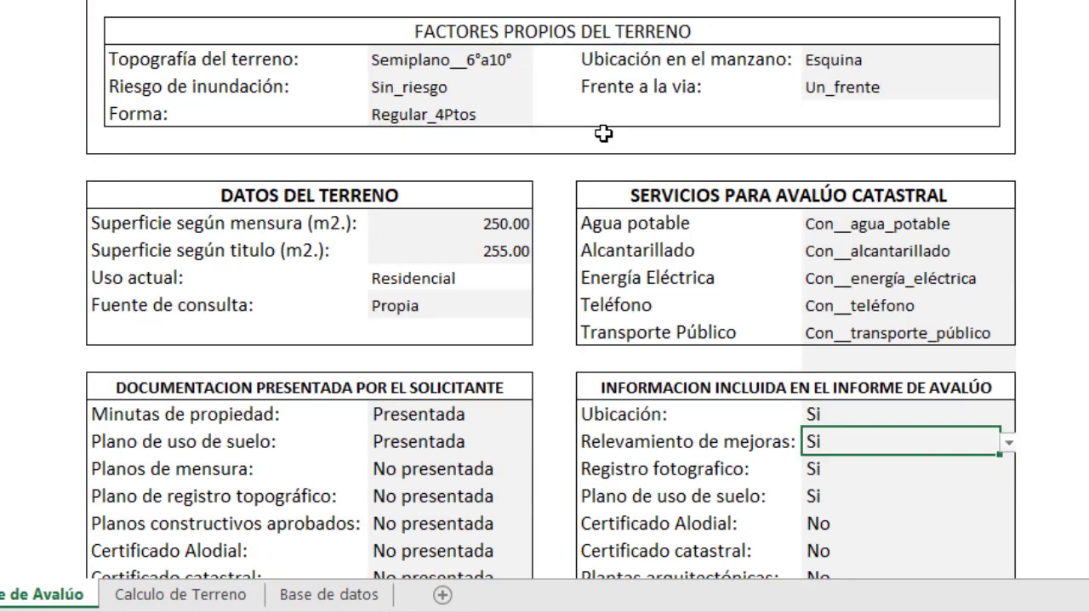
{"action": "scroll", "coordinate": [603, 137], "scroll_direction": "up", "scroll_amount": 1}
{"action": "scroll", "coordinate": [603, 136], "scroll_direction": "up", "scroll_amount": 4}
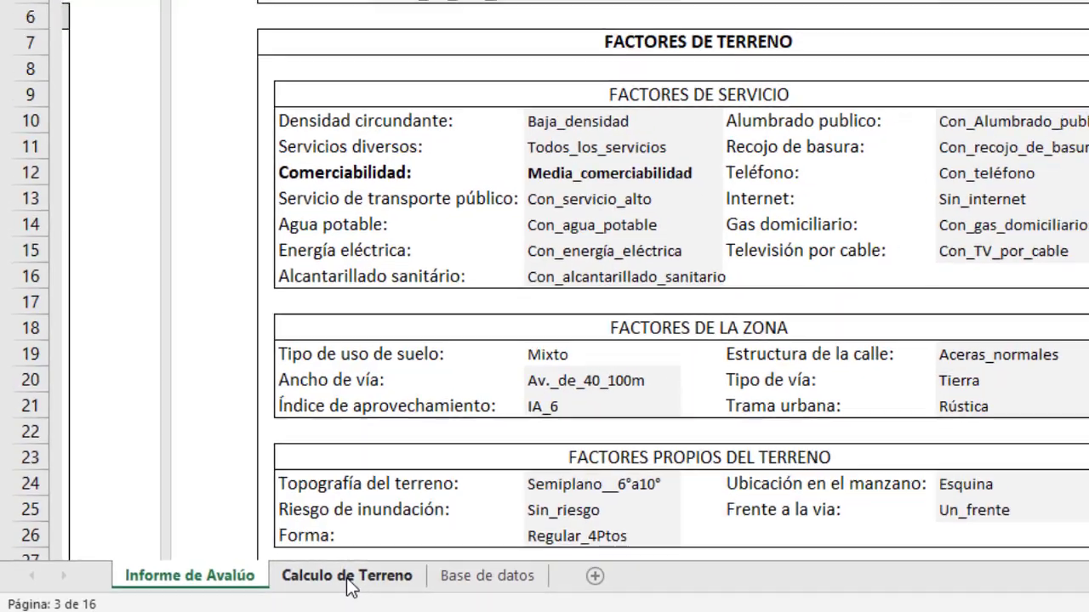
- Examine sample tables A and B and the average index calculations of table C in the Calculo de Terreno sheet
{"action": "left_click", "coordinate": [365, 575]}
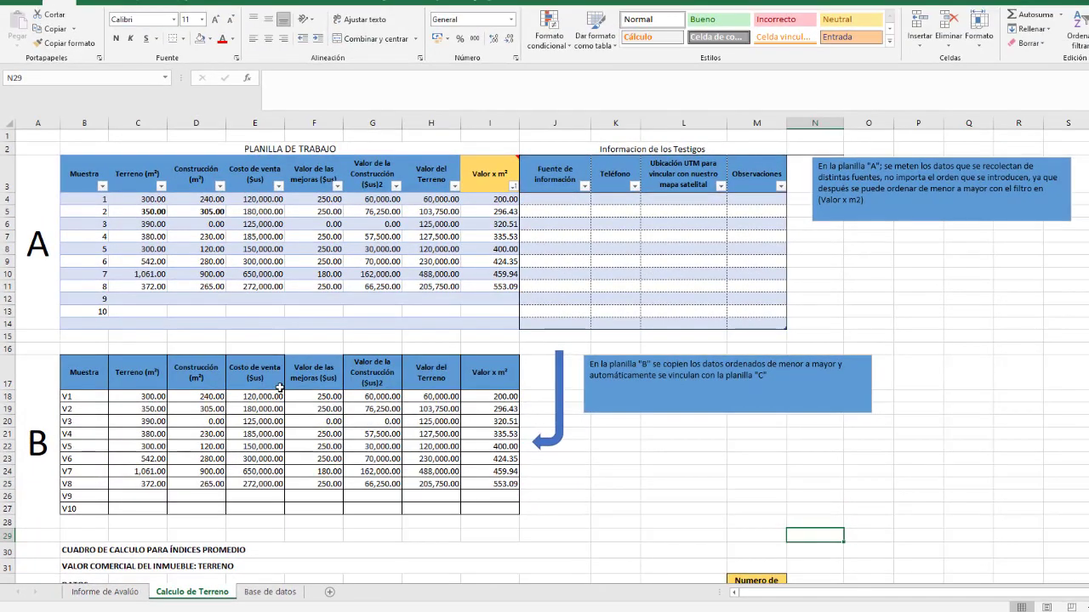
{"action": "scroll", "coordinate": [309, 356], "scroll_direction": "down", "scroll_amount": 9}
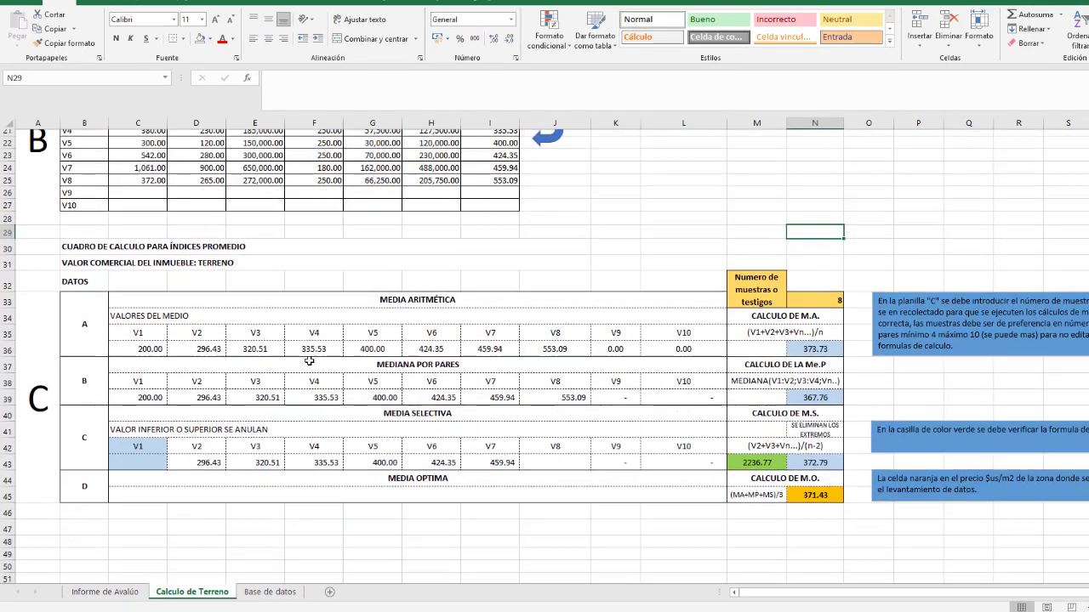
{"action": "scroll", "coordinate": [309, 361], "scroll_direction": "up", "scroll_amount": 9}
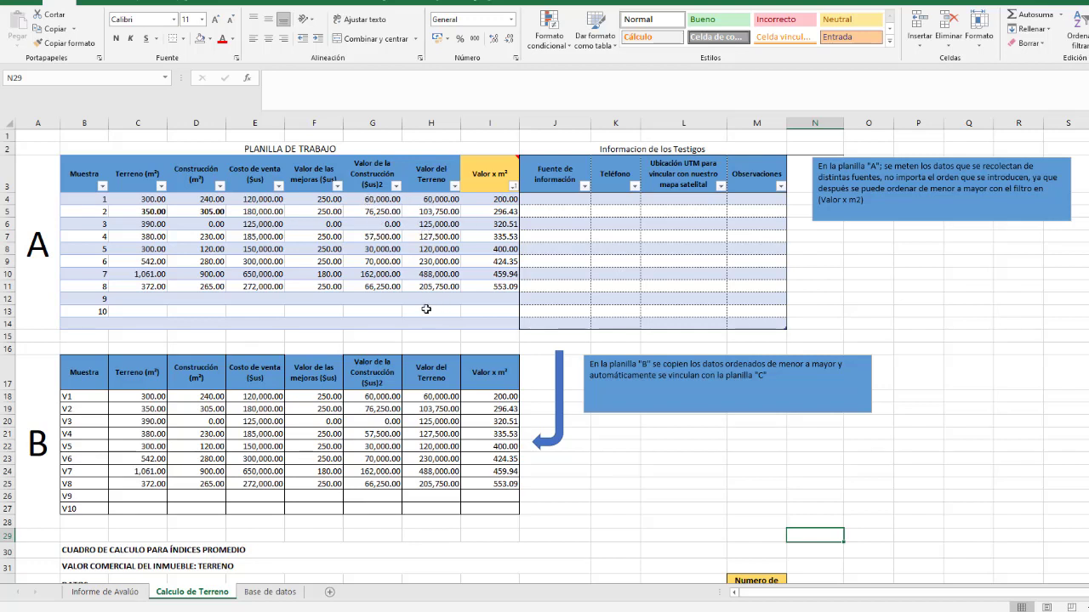
{"action": "scroll", "coordinate": [426, 309], "scroll_direction": "down", "scroll_amount": 7}
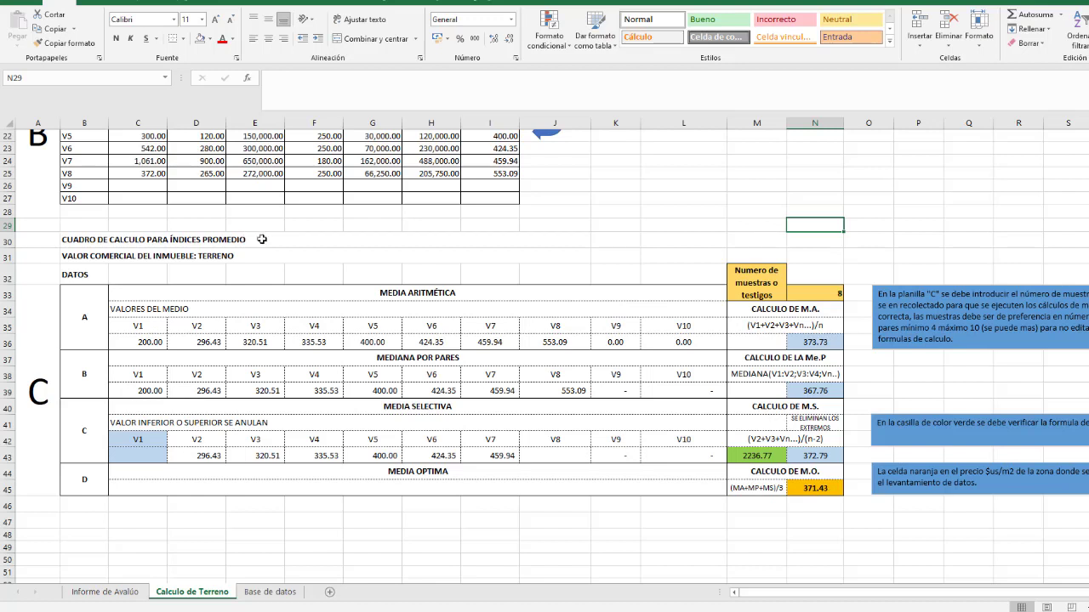
{"action": "scroll", "coordinate": [256, 221], "scroll_direction": "up", "scroll_amount": 7}
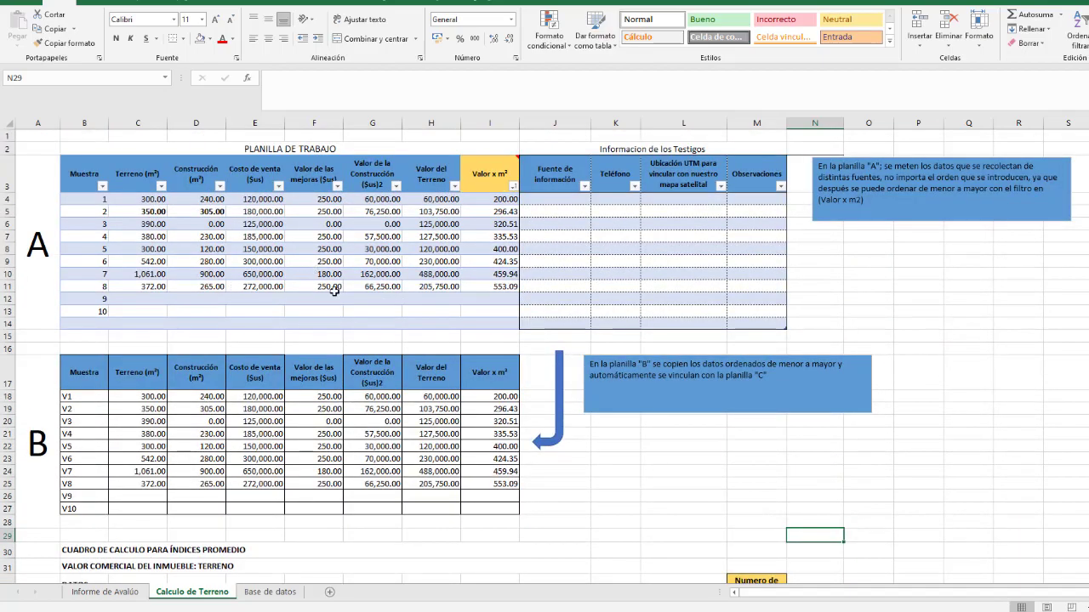
- Look through the land use, cadastral price, service factor and zone factor tables in the Base de datos sheet
{"action": "left_click", "coordinate": [271, 592]}
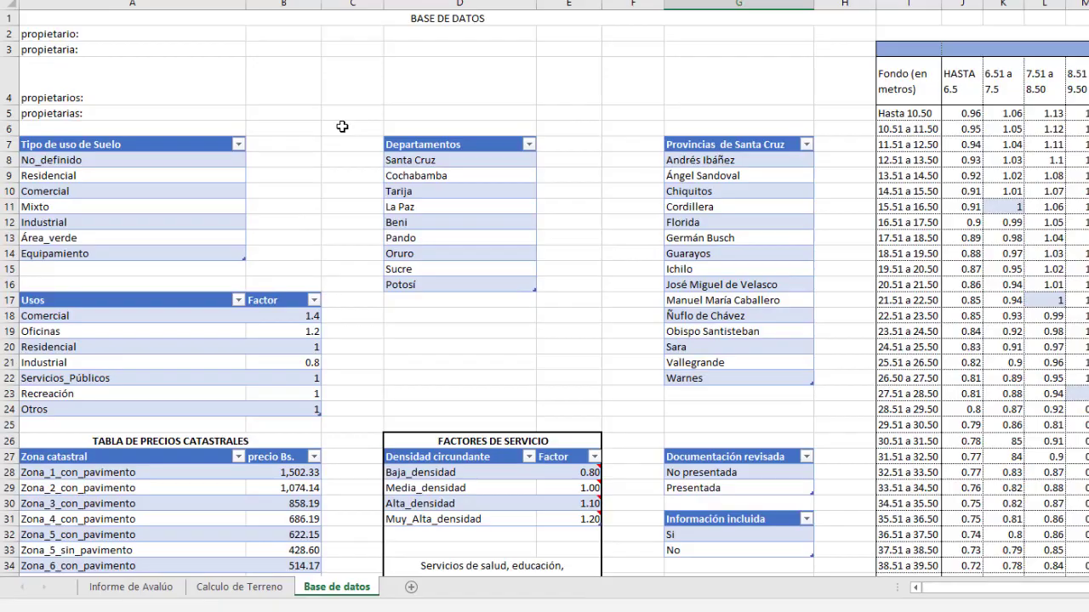
{"action": "scroll", "coordinate": [341, 126], "scroll_direction": "down", "scroll_amount": 2}
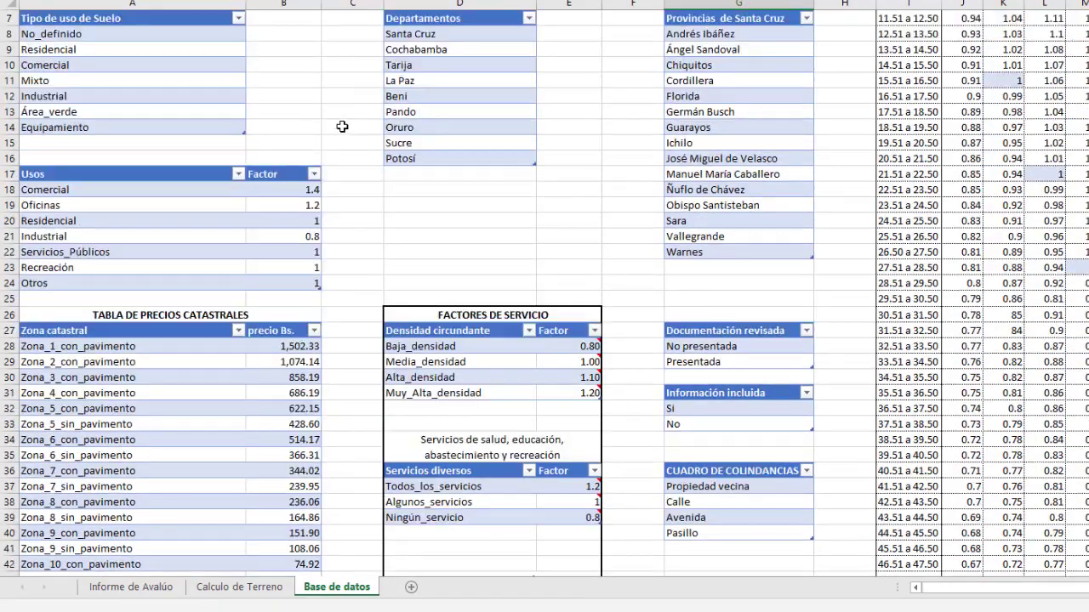
{"action": "scroll", "coordinate": [342, 127], "scroll_direction": "down", "scroll_amount": 12}
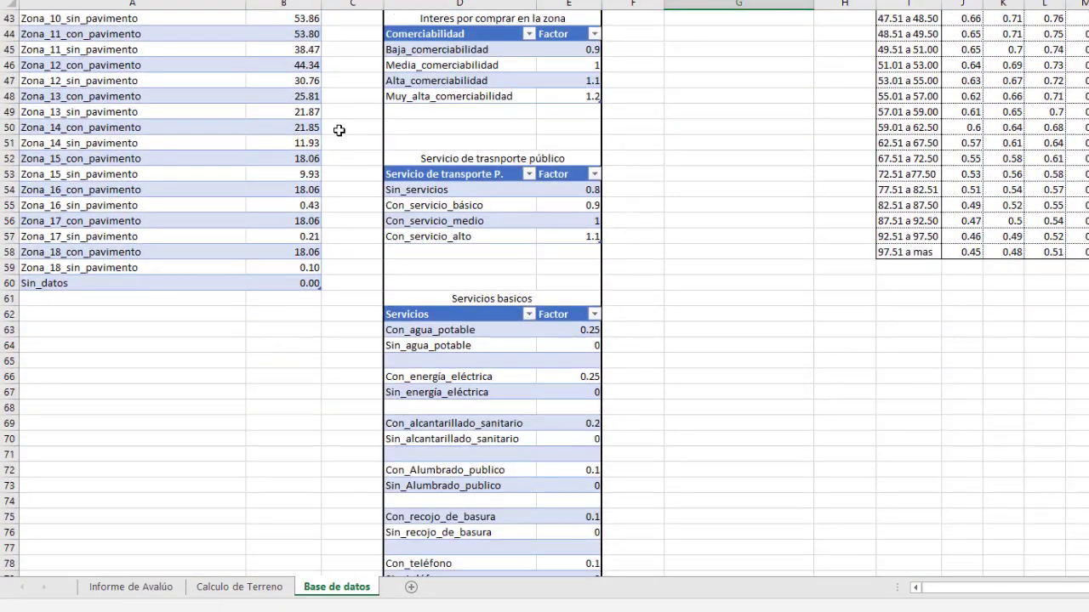
{"action": "scroll", "coordinate": [338, 129], "scroll_direction": "down", "scroll_amount": 16}
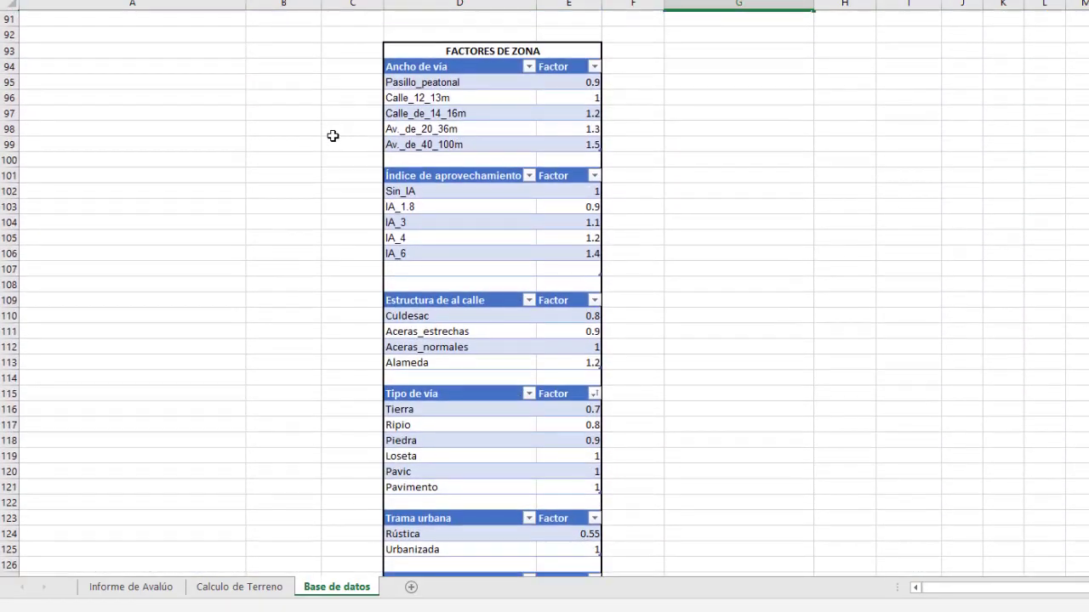
{"action": "scroll", "coordinate": [332, 136], "scroll_direction": "down", "scroll_amount": 3}
{"action": "scroll", "coordinate": [333, 136], "scroll_direction": "up", "scroll_amount": 5}
{"action": "scroll", "coordinate": [460, 158], "scroll_direction": "up", "scroll_amount": 20}
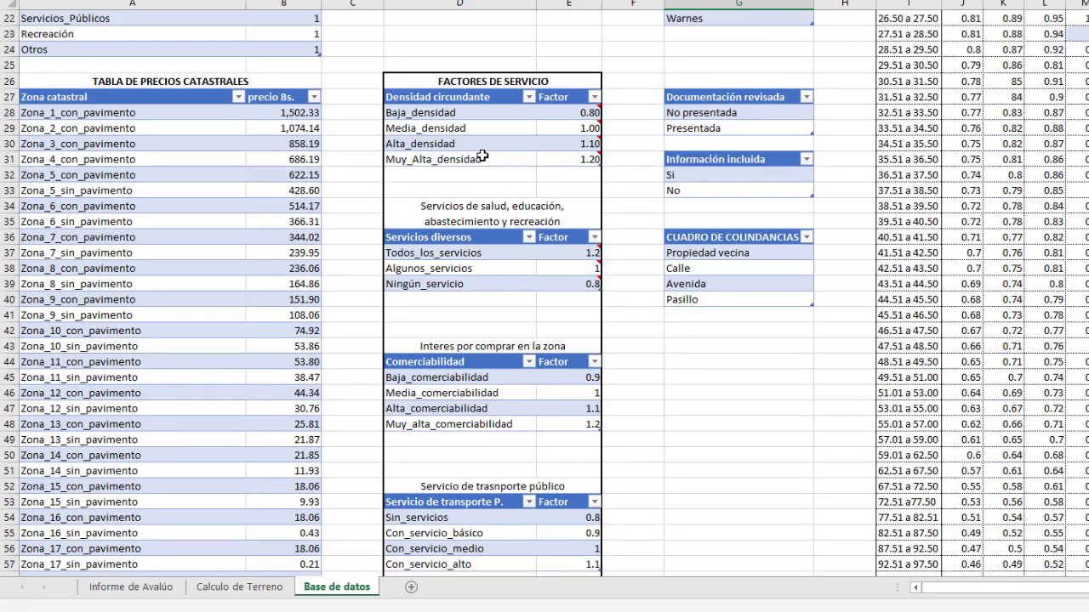
- Read the cell notes on the Densidad circundante factors in the FACTORES DE SERVICIO table
{"action": "left_click", "coordinate": [483, 82]}
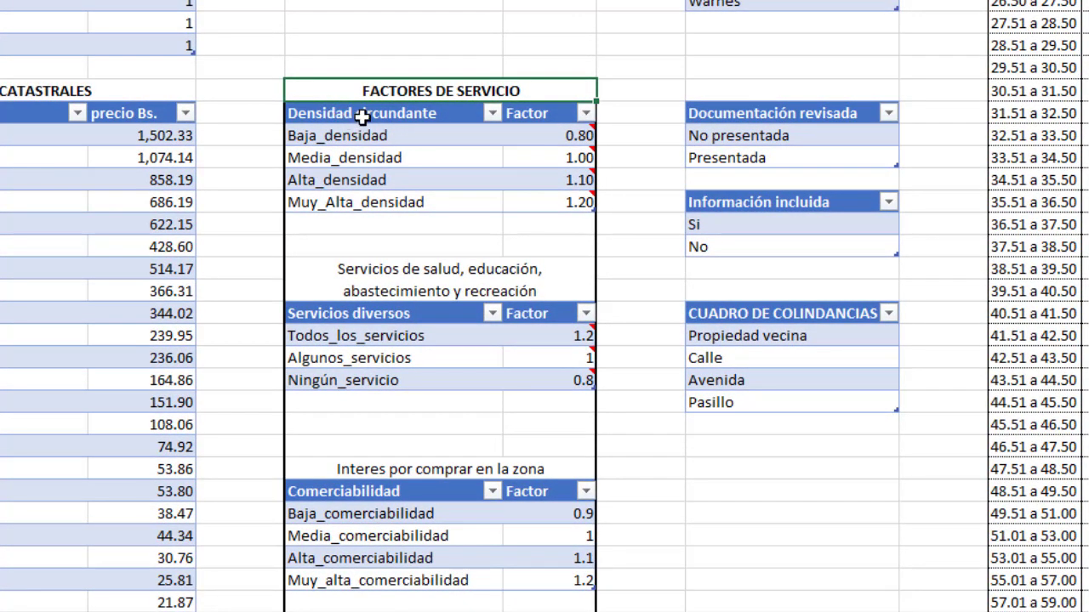
{"action": "mouse_move", "coordinate": [581, 135]}
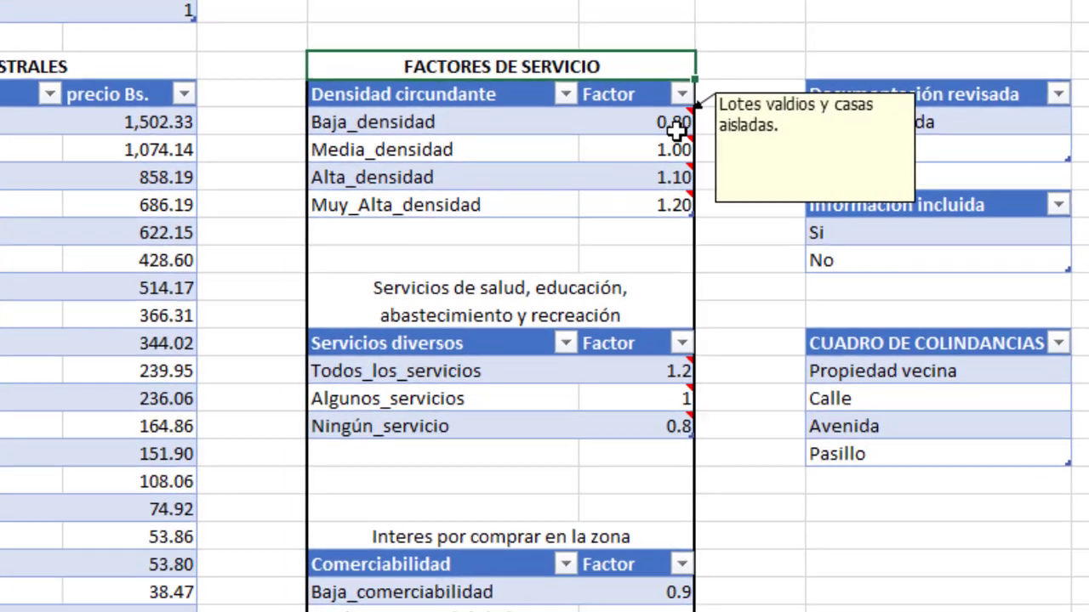
{"action": "mouse_move", "coordinate": [580, 154]}
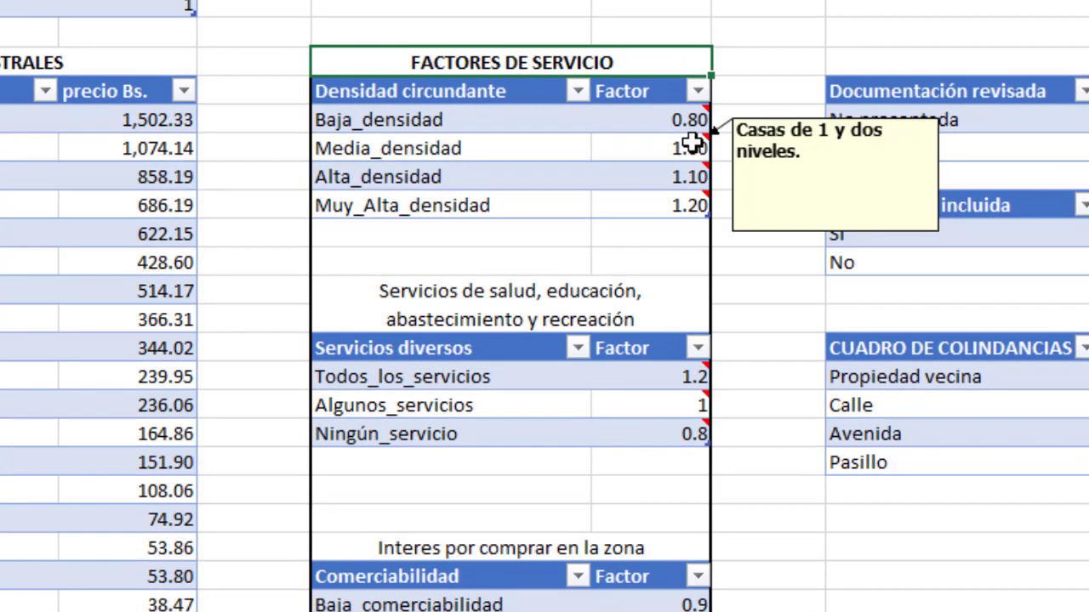
{"action": "mouse_move", "coordinate": [689, 174]}
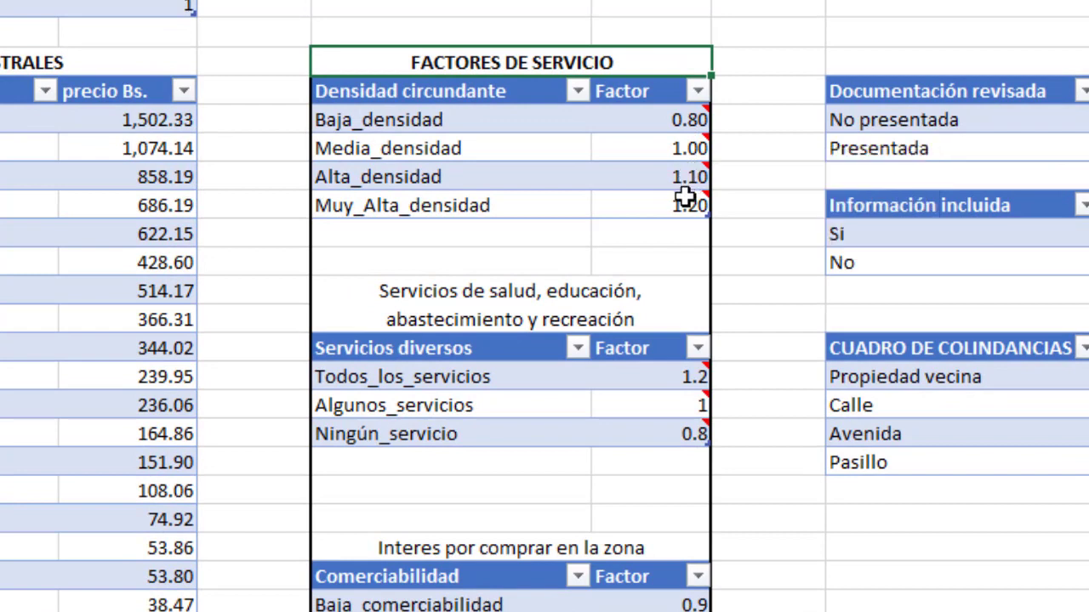
{"action": "mouse_move", "coordinate": [686, 198]}
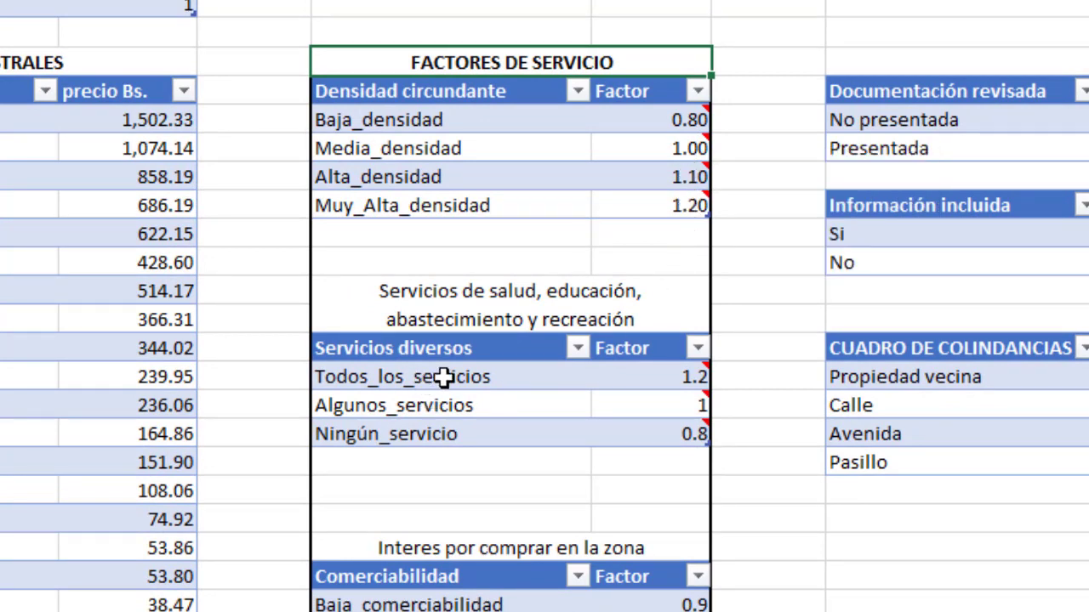
- Read the cell notes explaining the Todos_los_servicios, Algunos_servicios and Ningún_servicio factors under Servicios diversos
{"action": "mouse_move", "coordinate": [679, 382]}
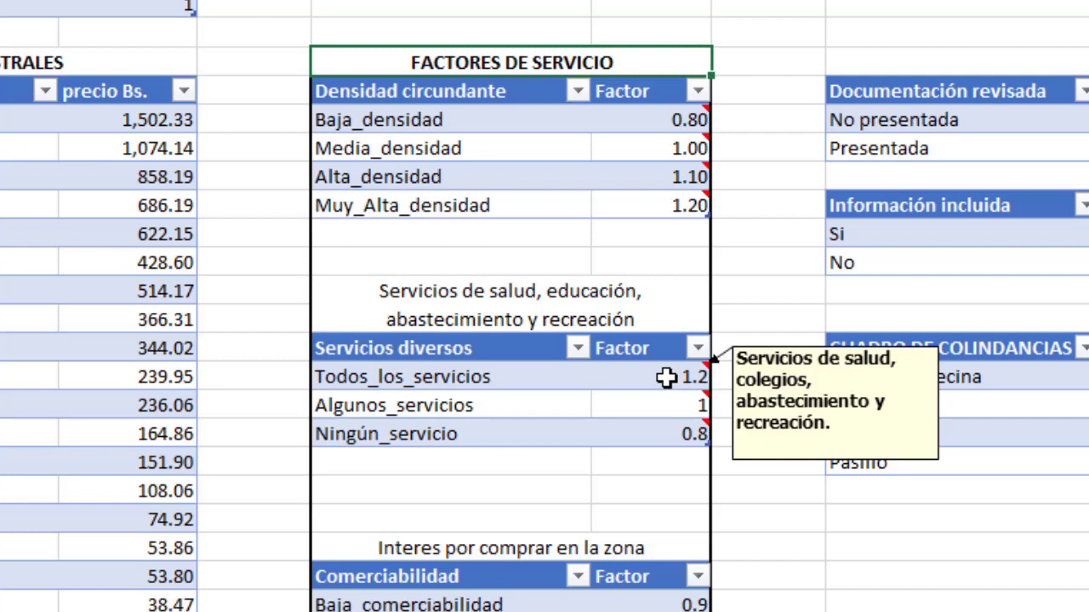
{"action": "mouse_move", "coordinate": [655, 411]}
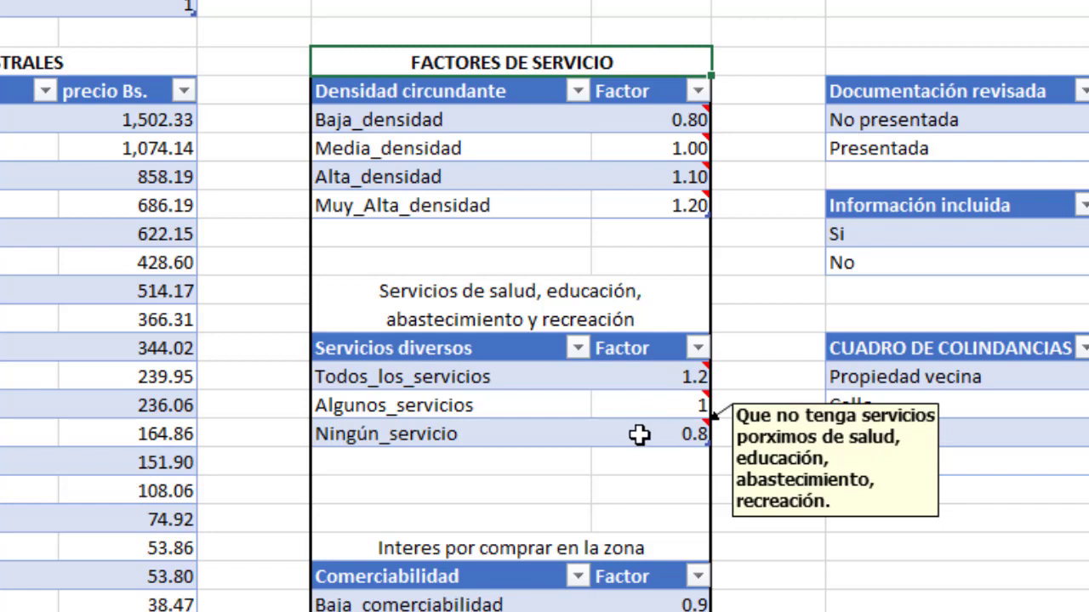
{"action": "left_click", "coordinate": [658, 434]}
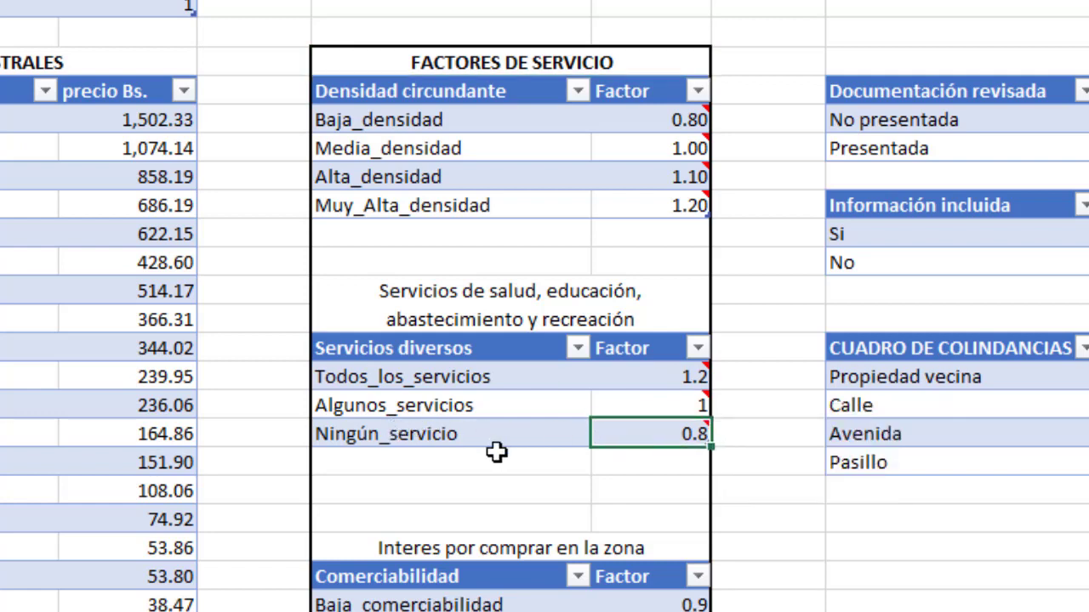
{"action": "mouse_move", "coordinate": [636, 392]}
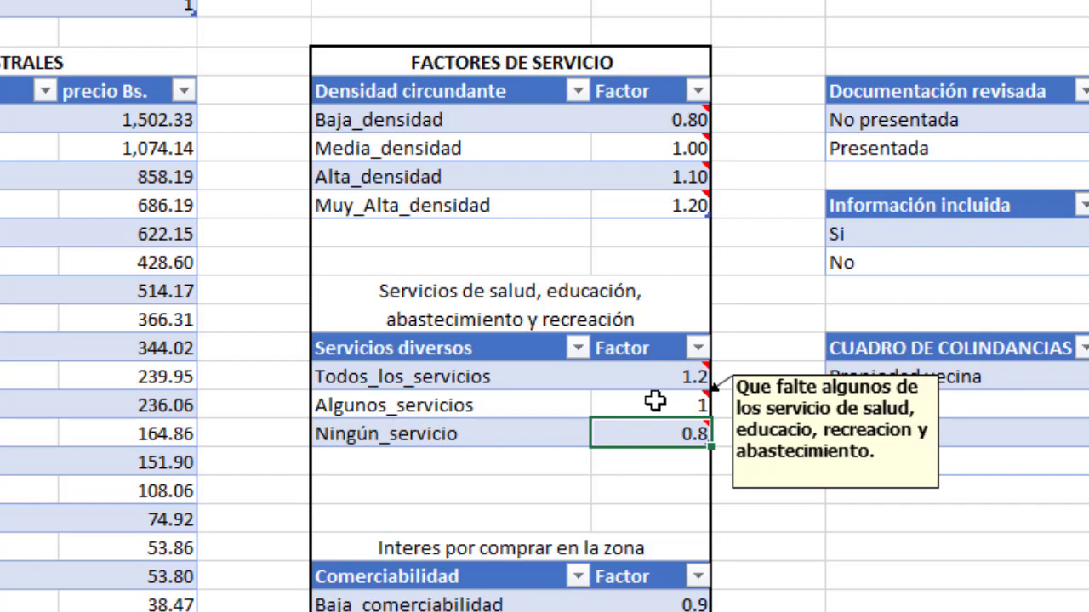
{"action": "left_click", "coordinate": [655, 402]}
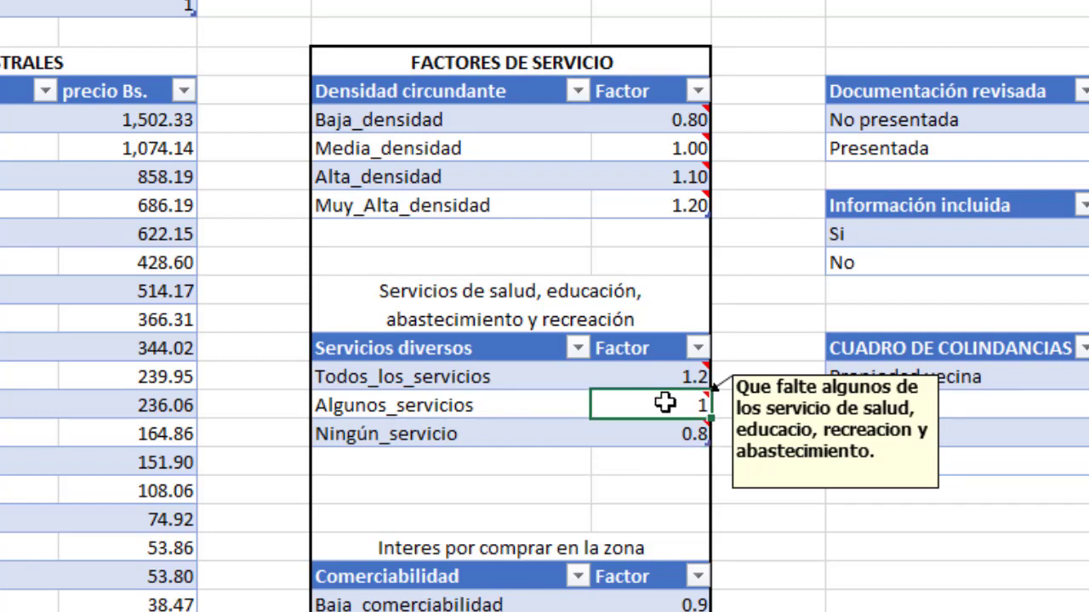
{"action": "left_click", "coordinate": [638, 372]}
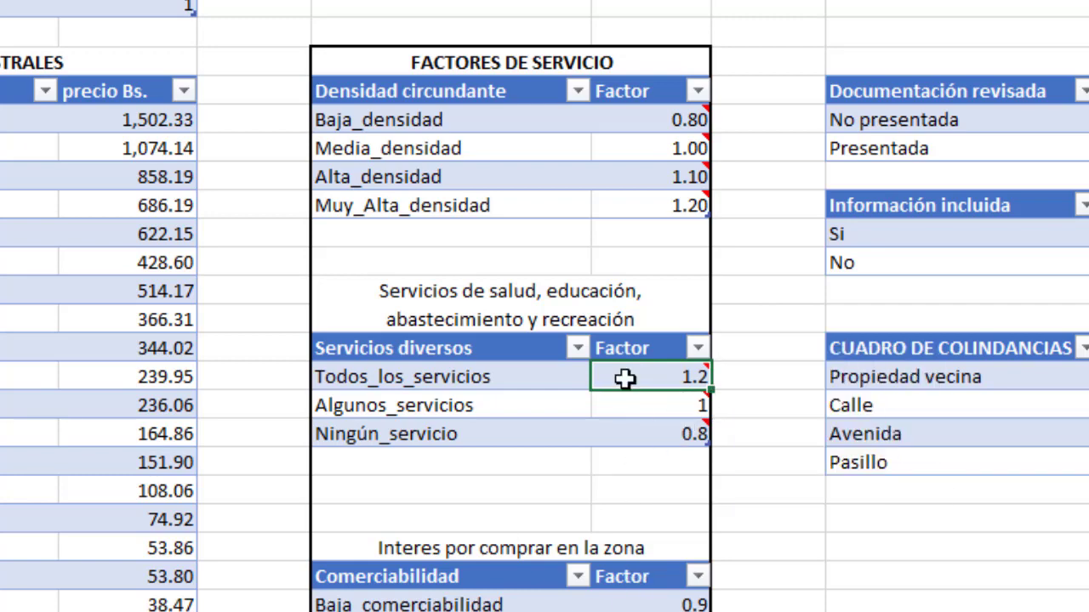
{"action": "mouse_move", "coordinate": [645, 377]}
{"action": "mouse_move", "coordinate": [626, 402]}
- Examine the factor tables from Comerciabilidad through public transport, basic services and FACTORES DE ZONA to Catastral servicios
{"action": "scroll", "coordinate": [624, 406], "scroll_direction": "down", "scroll_amount": 5}
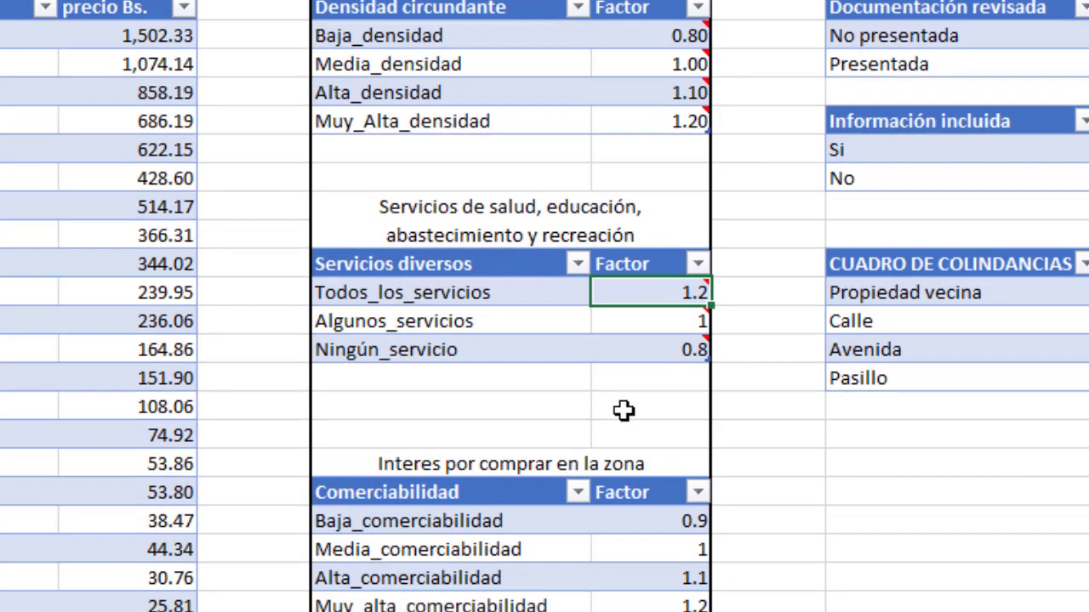
{"action": "scroll", "coordinate": [541, 349], "scroll_direction": "down", "scroll_amount": 7}
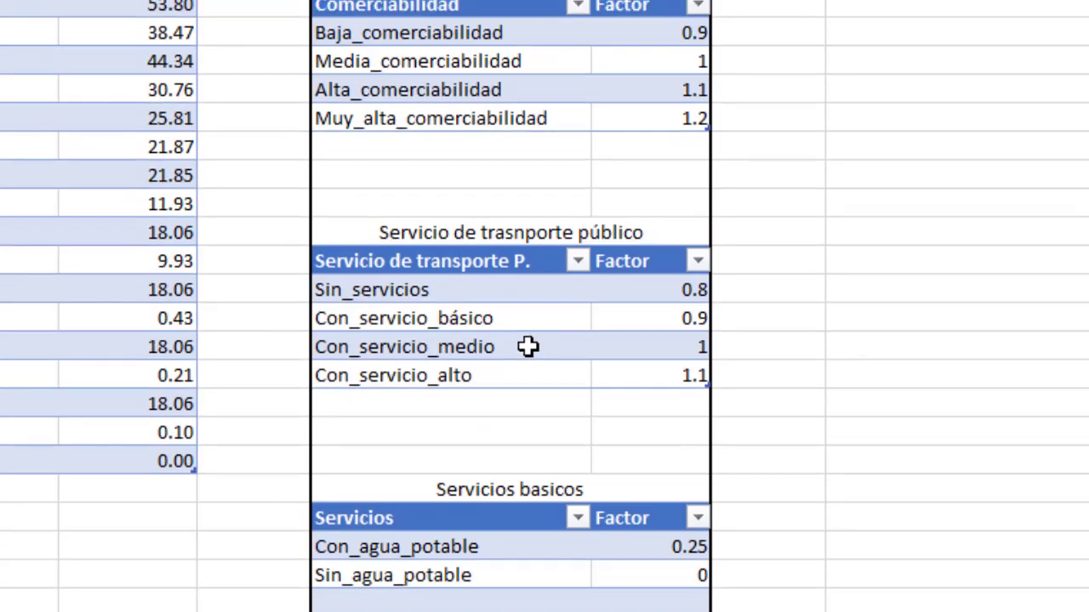
{"action": "scroll", "coordinate": [523, 350], "scroll_direction": "down", "scroll_amount": 5}
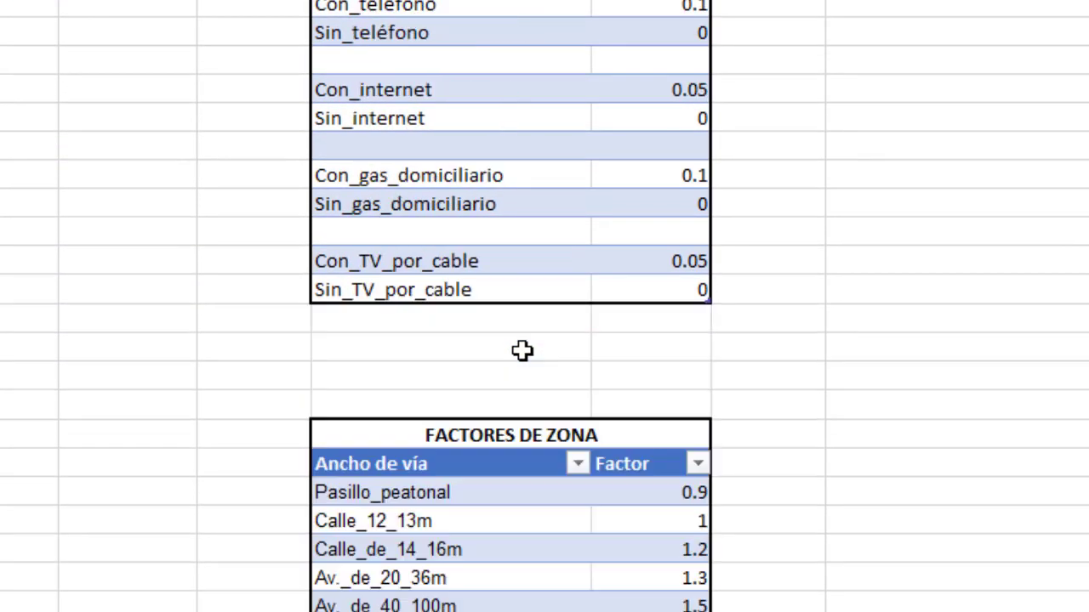
{"action": "left_click", "coordinate": [498, 345]}
{"action": "scroll", "coordinate": [498, 380], "scroll_direction": "down", "scroll_amount": 2}
{"action": "scroll", "coordinate": [495, 401], "scroll_direction": "down", "scroll_amount": 13}
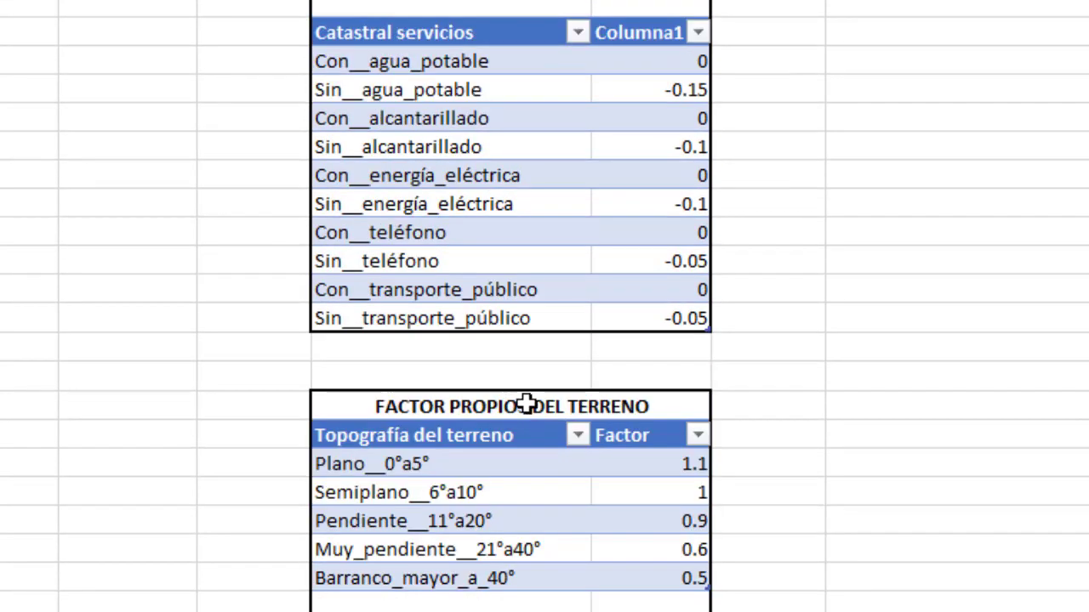
- Examine the FACTOR PROPIO DEL TERRENO tables, comparing the Forma del terreno categories with the lot shape diagram beside them
{"action": "left_click", "coordinate": [521, 408]}
{"action": "scroll", "coordinate": [520, 419], "scroll_direction": "down", "scroll_amount": 5}
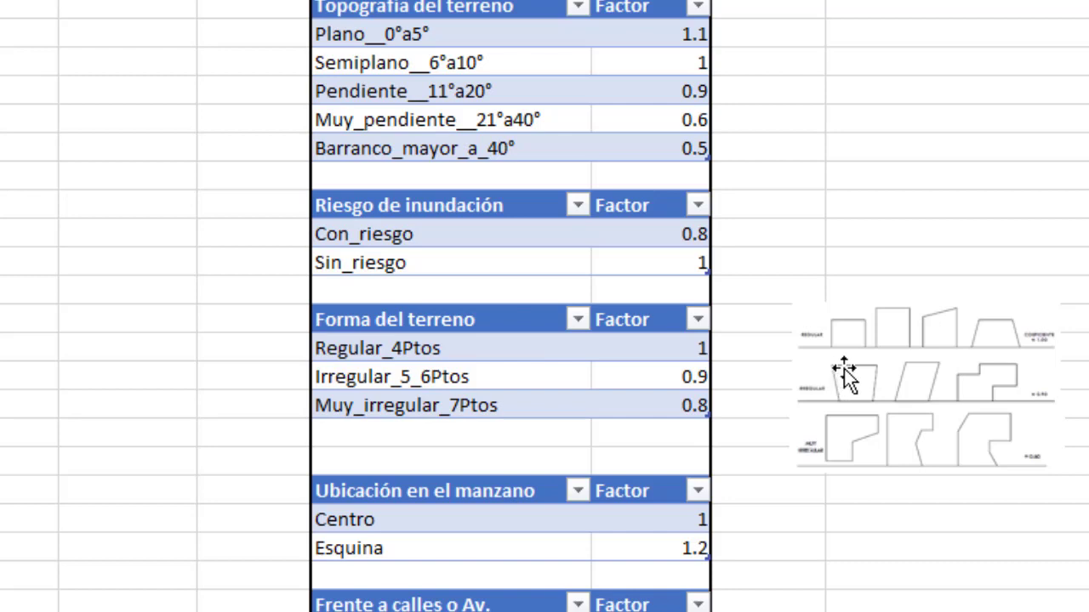
{"action": "left_click", "coordinate": [481, 351]}
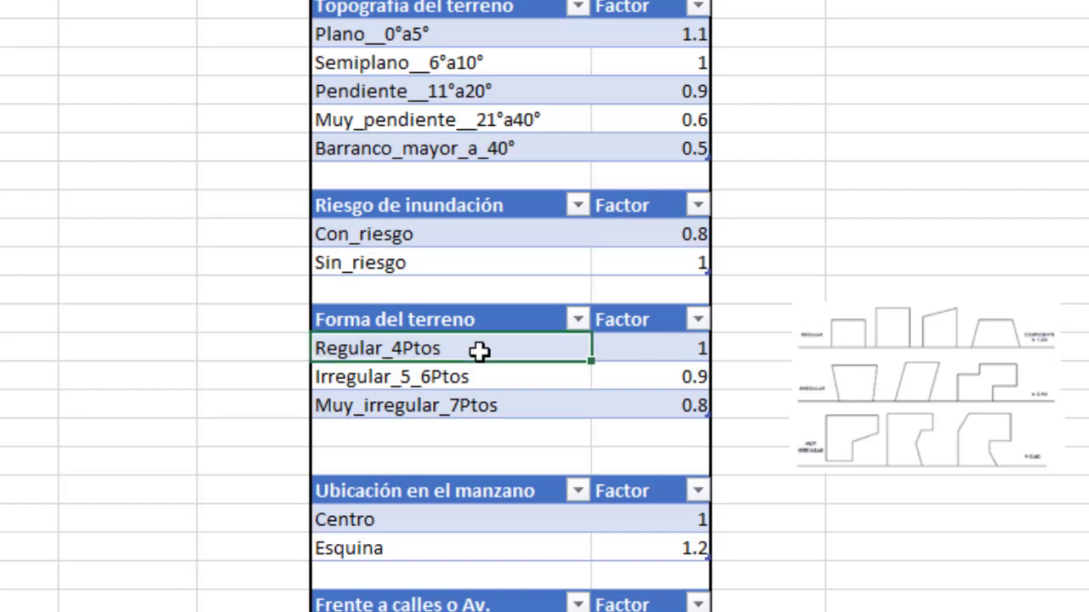
{"action": "left_click", "coordinate": [501, 377]}
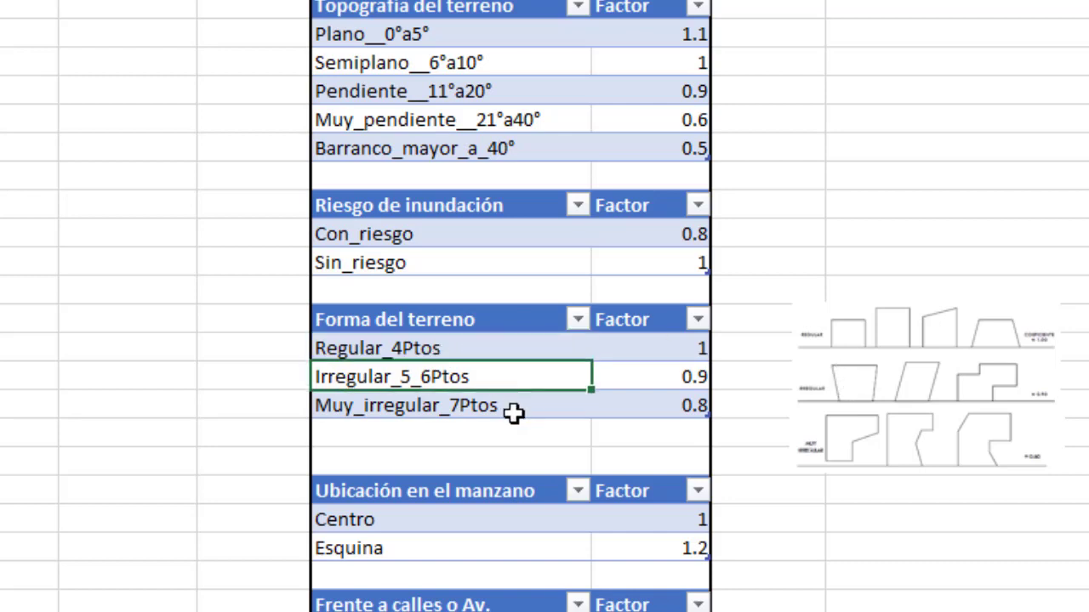
{"action": "left_click", "coordinate": [528, 410]}
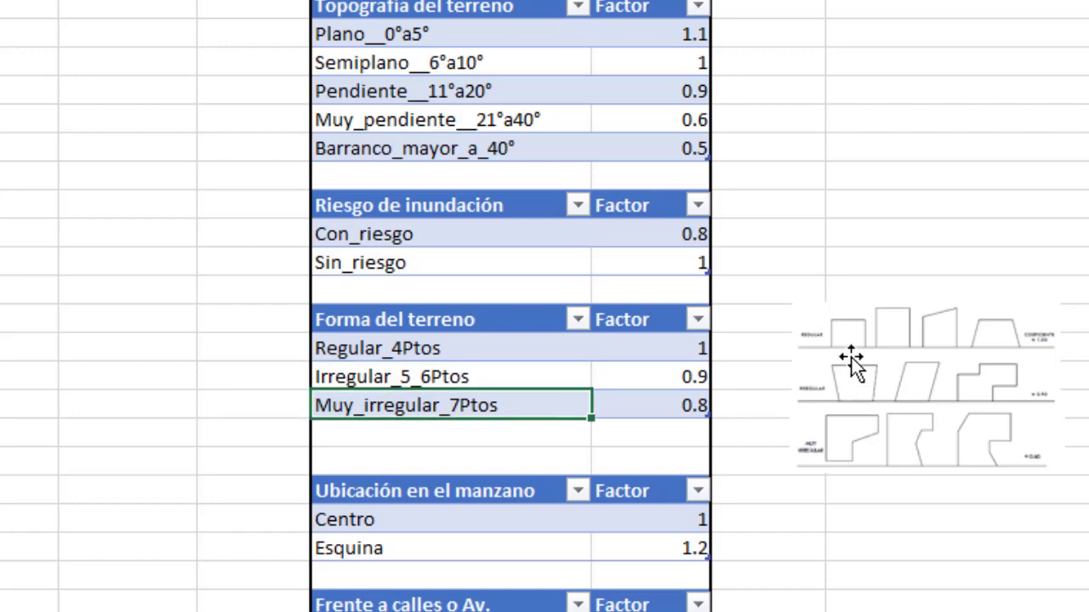
{"action": "left_click", "coordinate": [895, 261]}
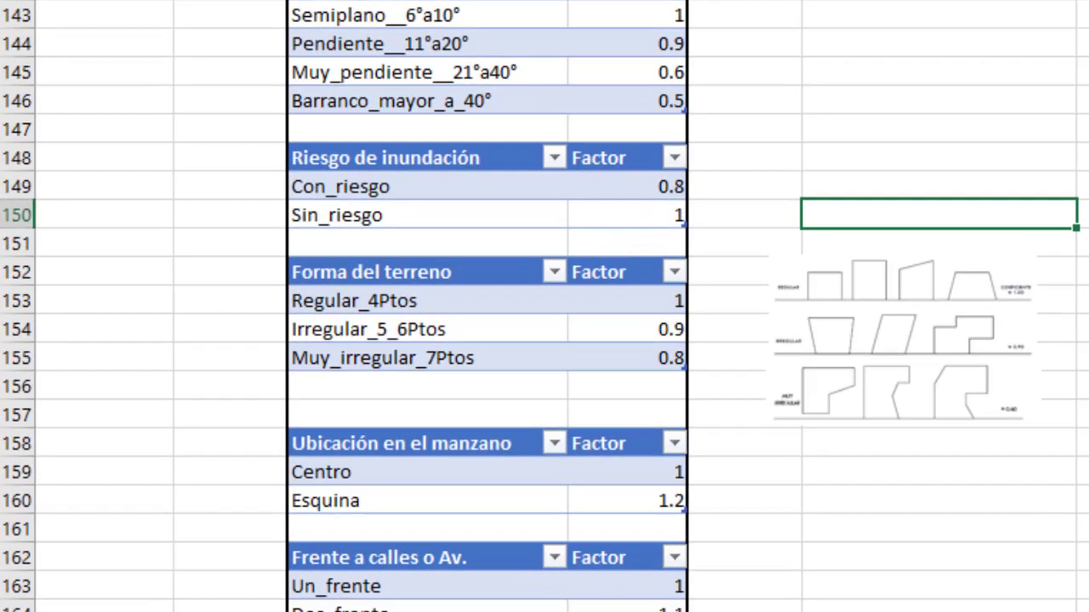
- Examine the Topografía del terreno and Riesgo de inundación factors in the FACTOR PROPIOS DEL TERRENO tables
{"action": "scroll", "coordinate": [544, 307], "scroll_direction": "left", "scroll_amount": 3}
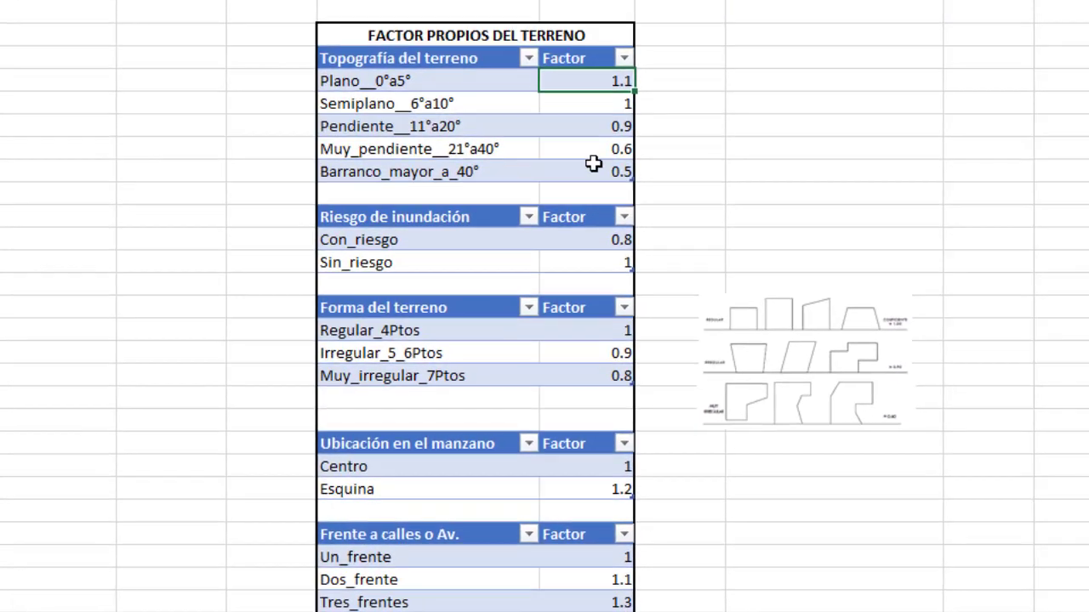
{"action": "left_click", "coordinate": [592, 242]}
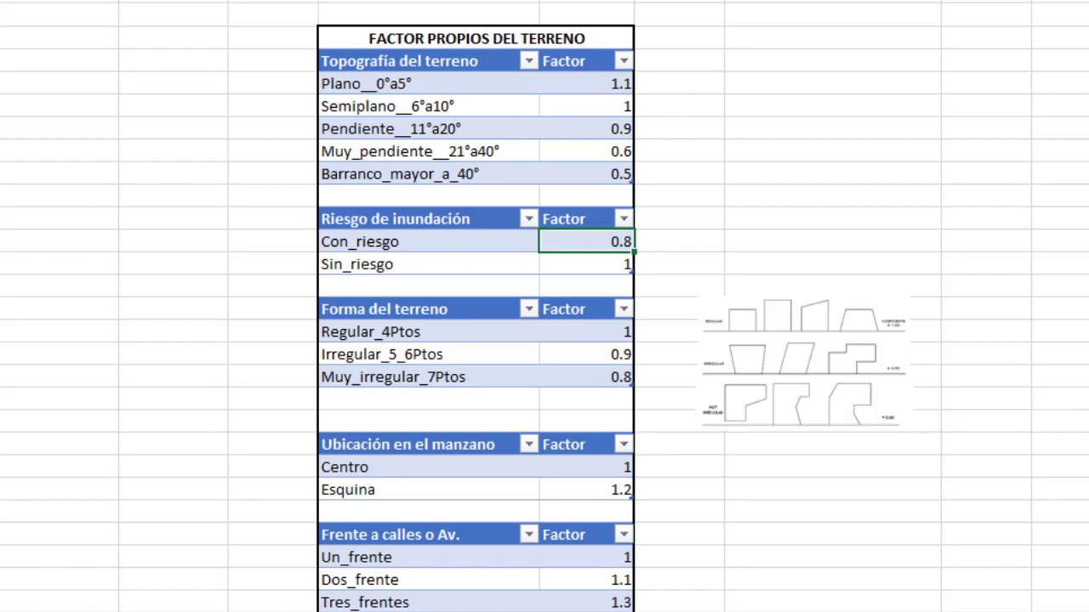
- Return to the Informe de Avalúo sheet and view the available Servicios diversos options under FACTORES DE SERVICIO
{"action": "left_click", "coordinate": [347, 609]}
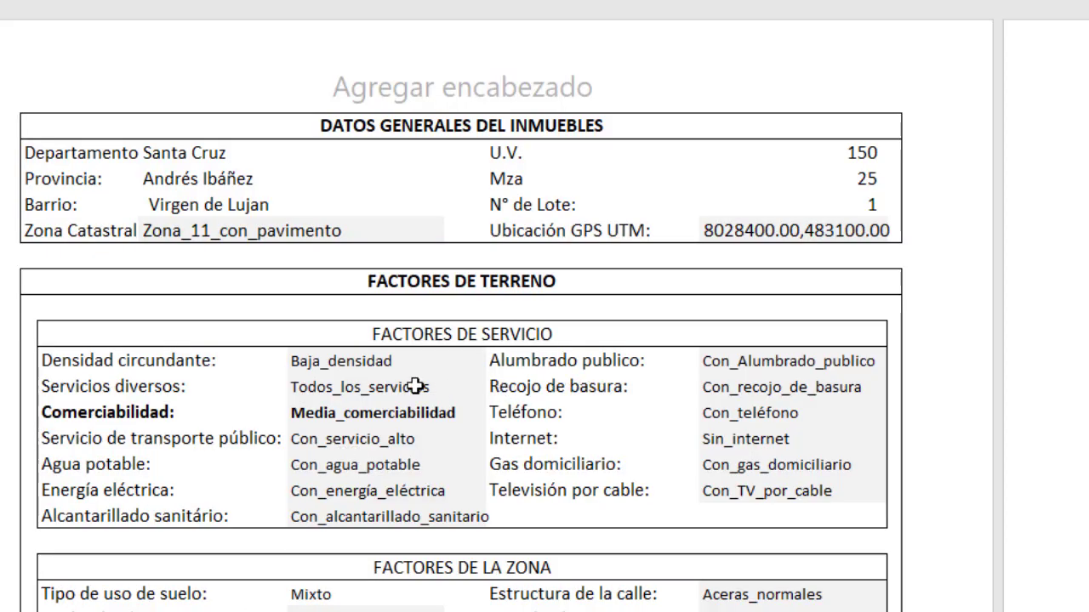
{"action": "scroll", "coordinate": [413, 384], "scroll_direction": "down", "scroll_amount": 2}
{"action": "left_click", "coordinate": [423, 203]}
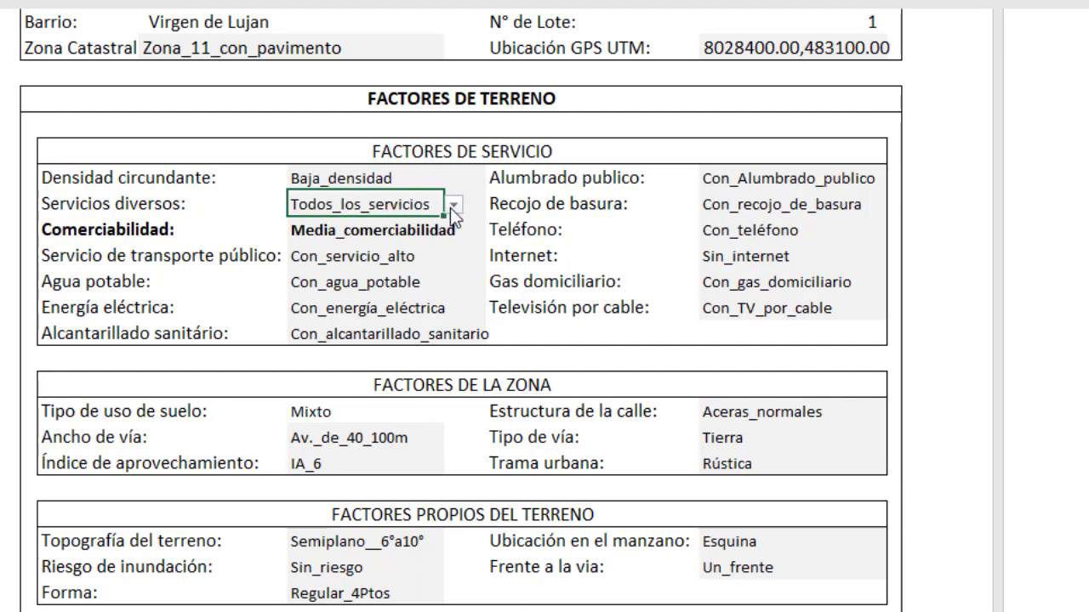
{"action": "left_click", "coordinate": [453, 206]}
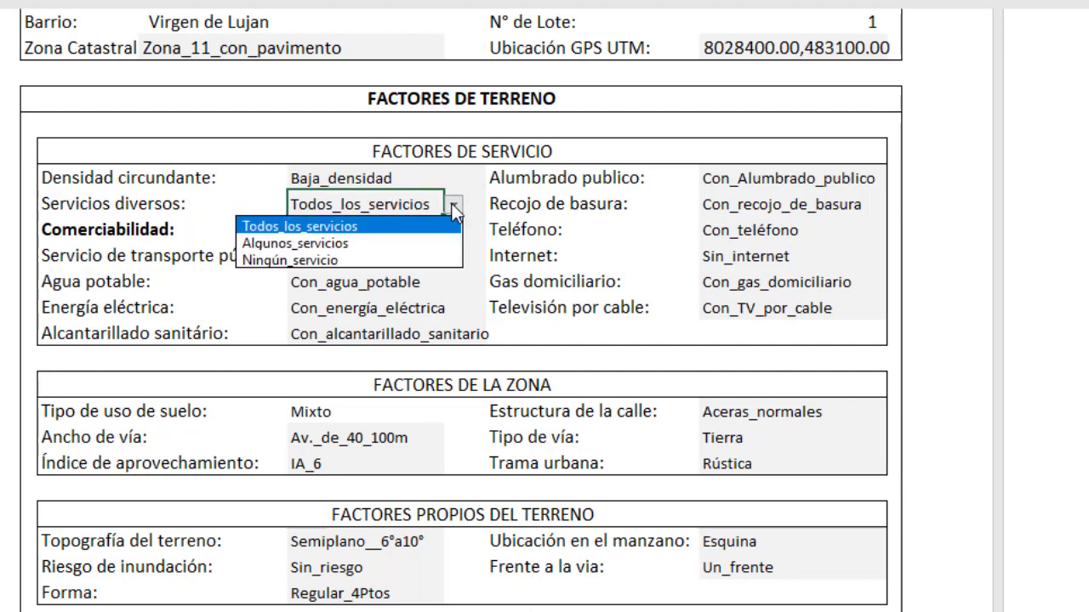
{"action": "left_click", "coordinate": [453, 206]}
- Set the Comerciabilidad service factor to Alta_comerciabilidad
{"action": "left_click", "coordinate": [407, 231]}
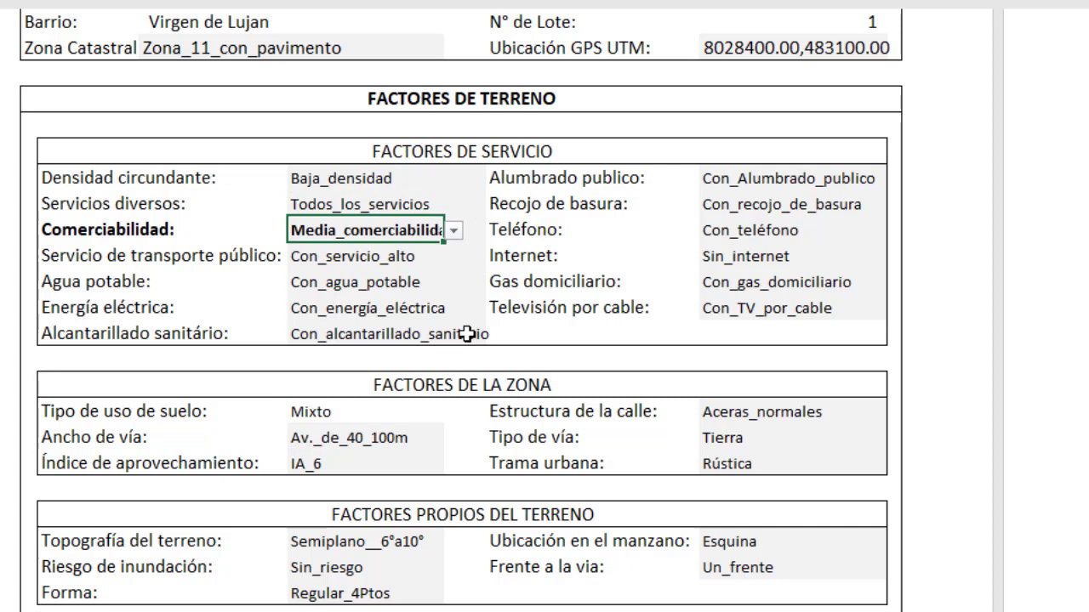
{"action": "left_click", "coordinate": [454, 231]}
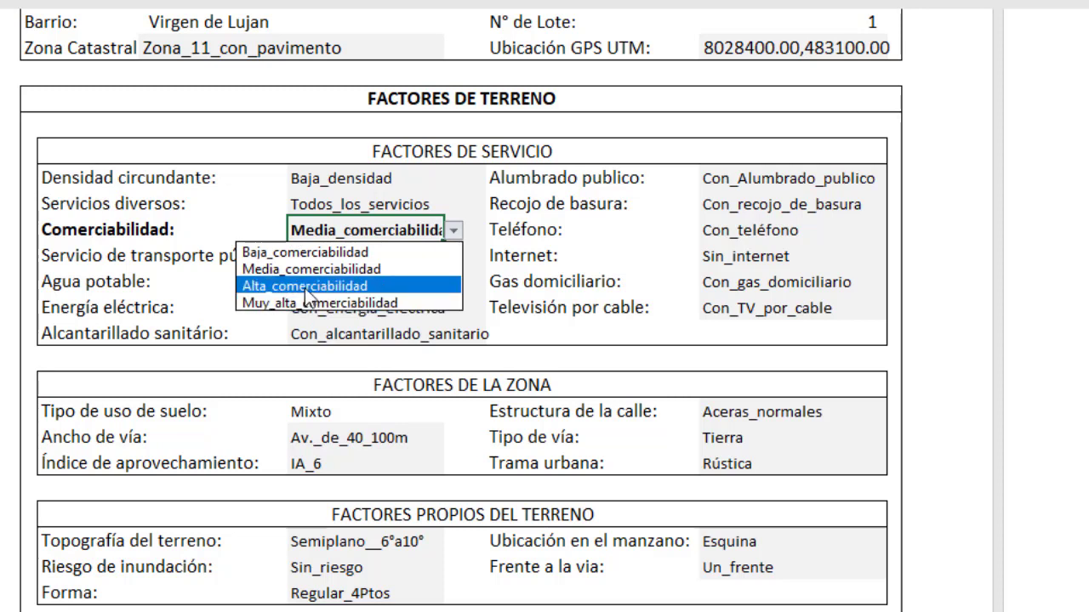
{"action": "left_click", "coordinate": [305, 286]}
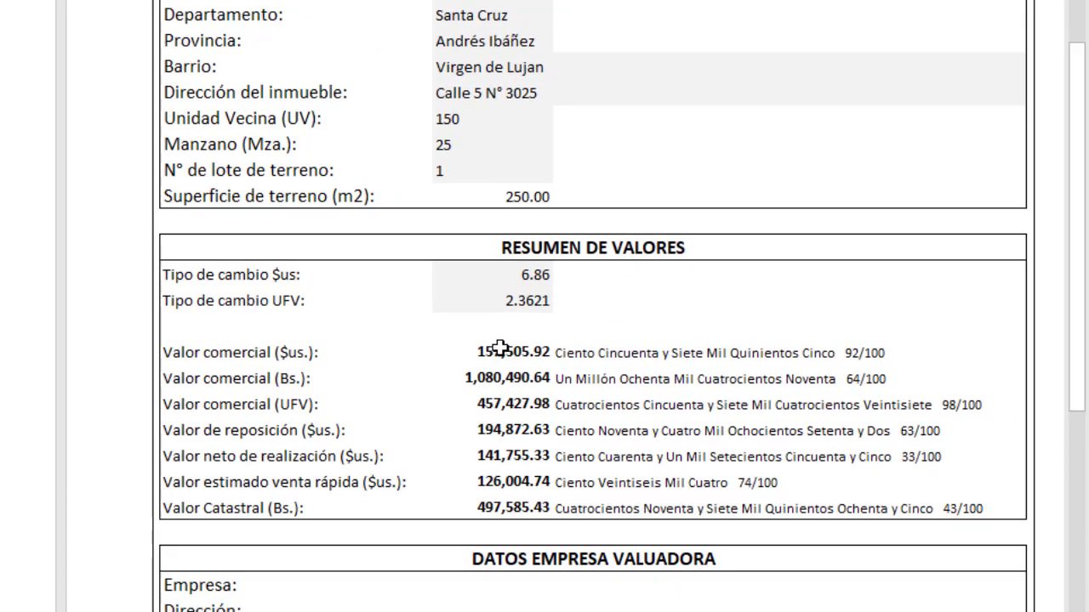
- Check the amounts from Valor comercial to Valor Catastral in RESUMEN DE VALORES, and review the FACTORES DE TERRENO and DATOS DEL TERRENO sections
{"action": "left_click_drag", "start_coordinate": [500, 349], "coordinate": [493, 508]}
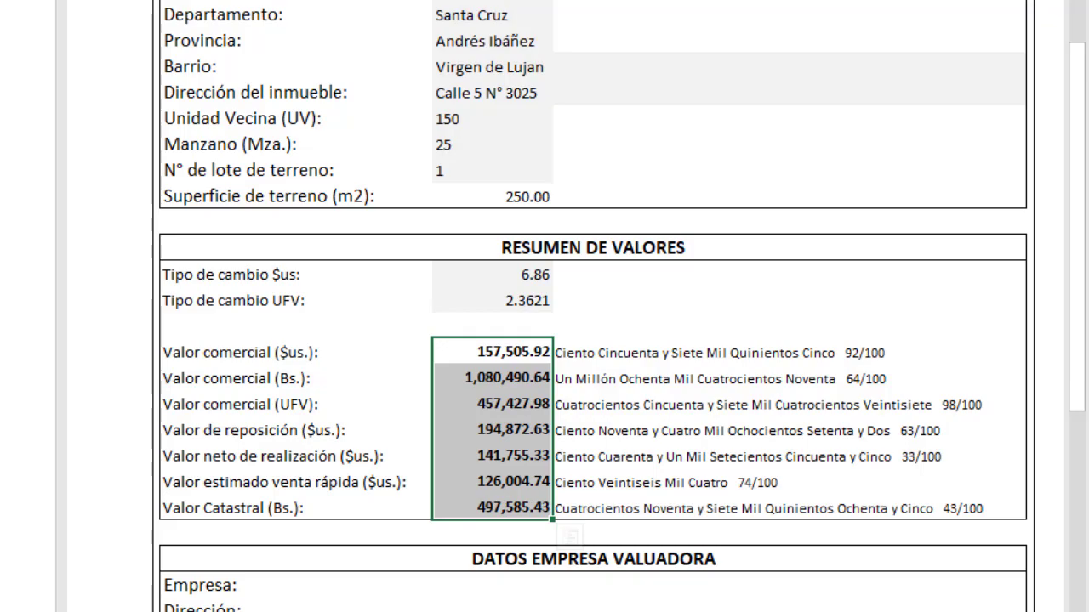
{"action": "scroll", "coordinate": [533, 307], "scroll_direction": "right", "scroll_amount": 10}
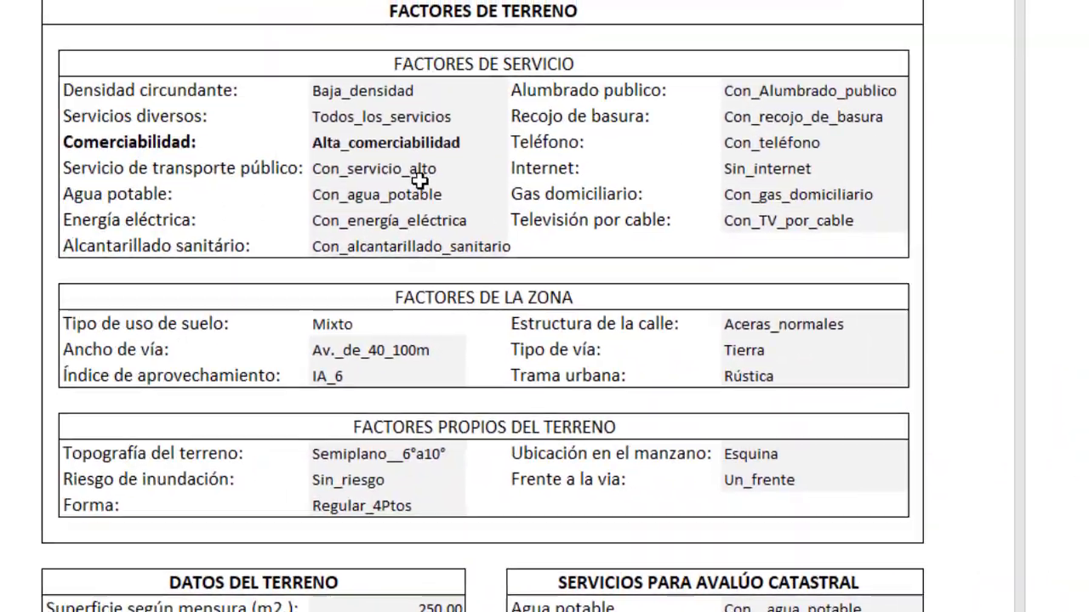
{"action": "scroll", "coordinate": [420, 180], "scroll_direction": "down", "scroll_amount": 6}
{"action": "scroll", "coordinate": [419, 180], "scroll_direction": "up", "scroll_amount": 8}
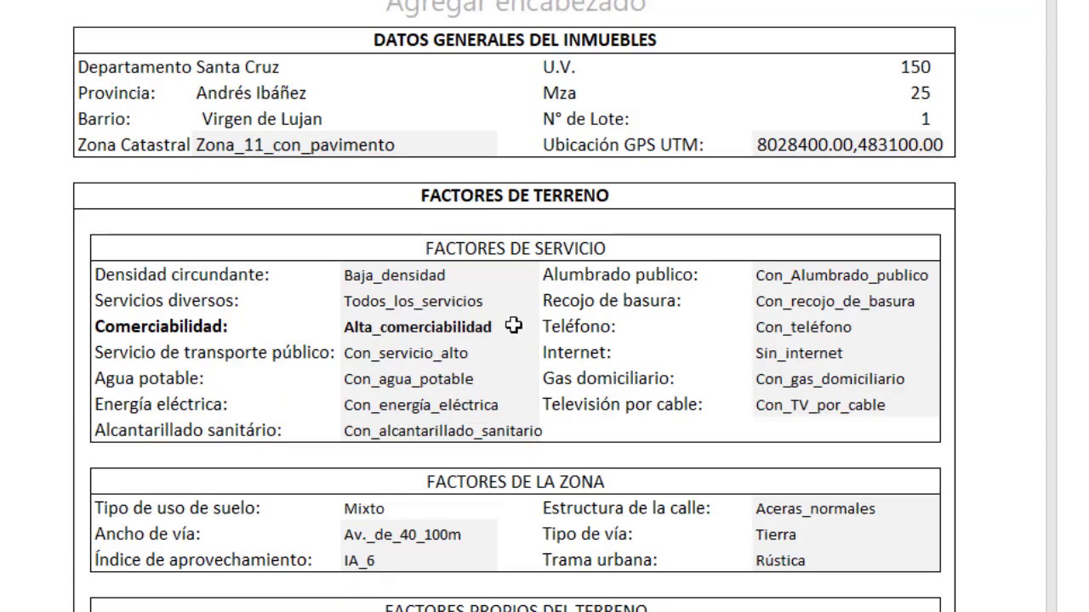
{"action": "scroll", "coordinate": [446, 352], "scroll_direction": "down", "scroll_amount": 5}
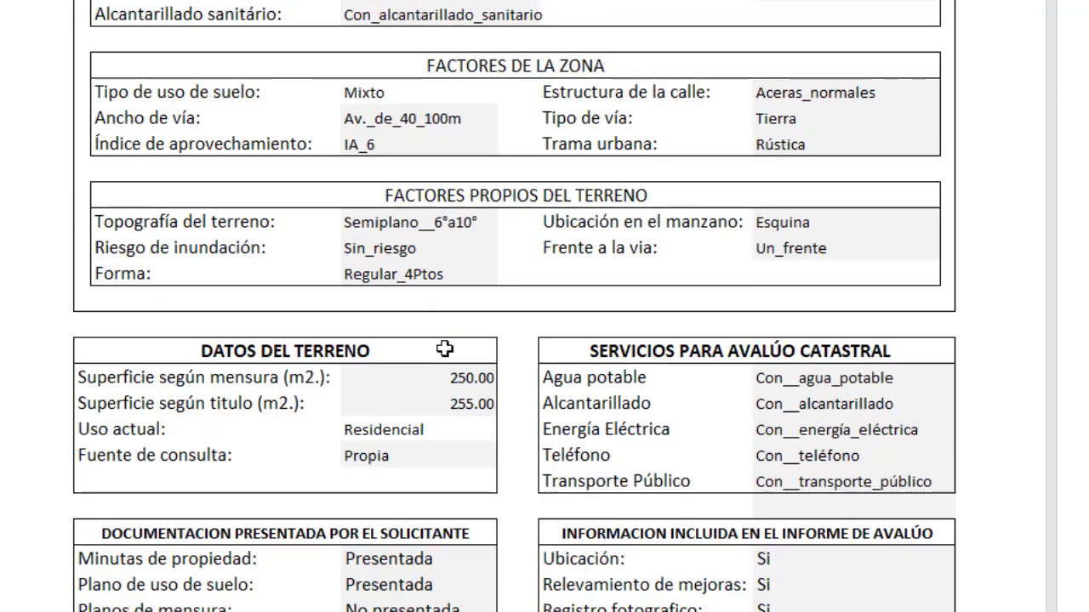
{"action": "scroll", "coordinate": [445, 349], "scroll_direction": "down", "scroll_amount": 1}
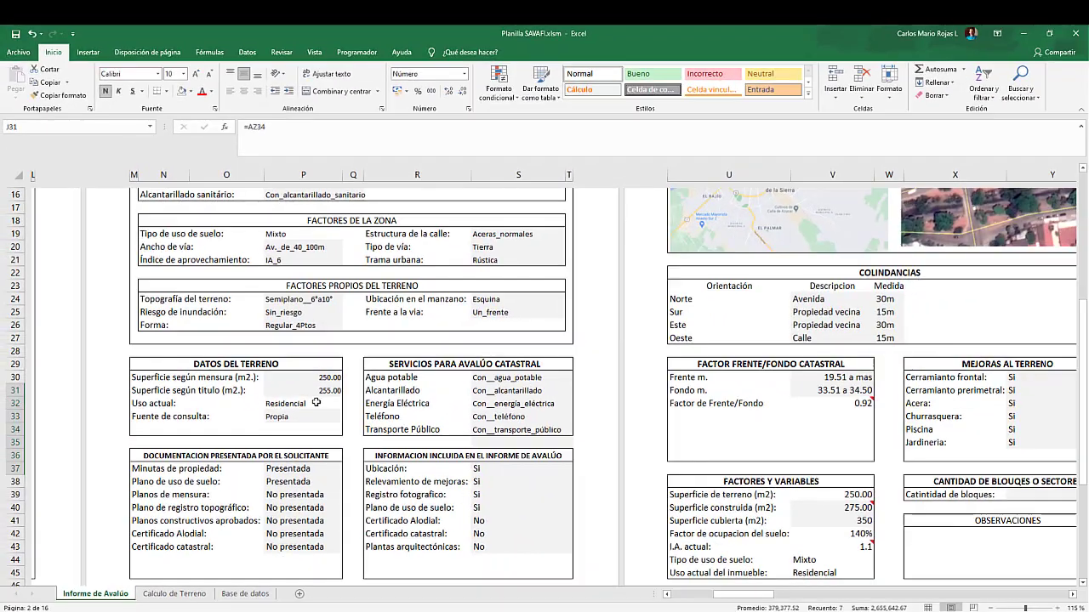